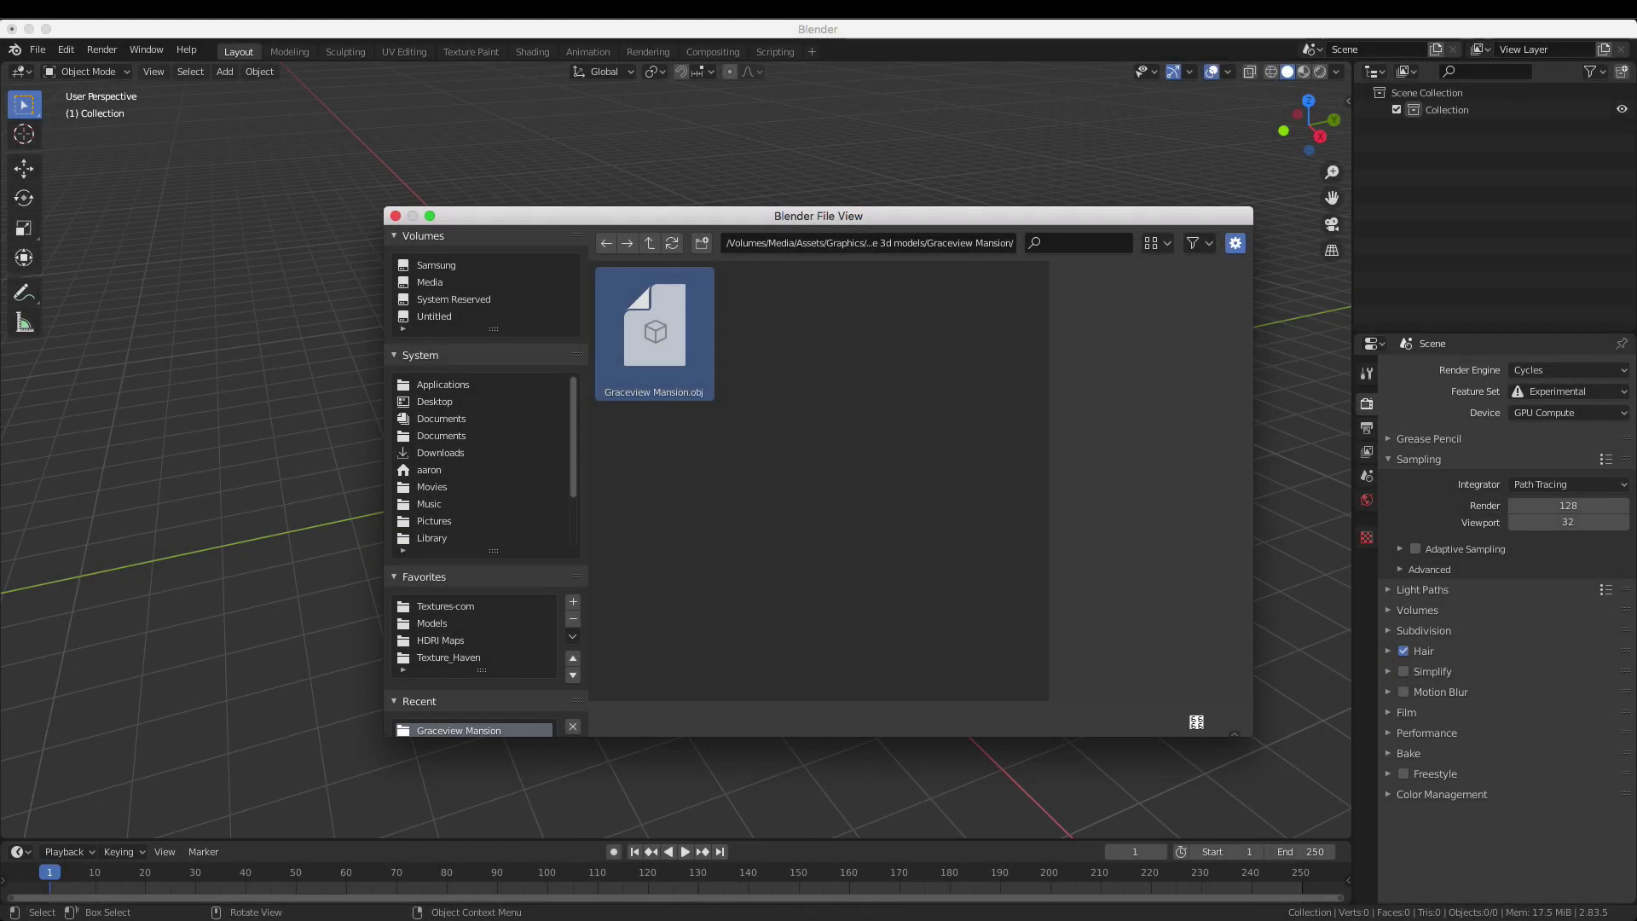
- Import Graceview Mansion.obj into the empty scene
key("Return")
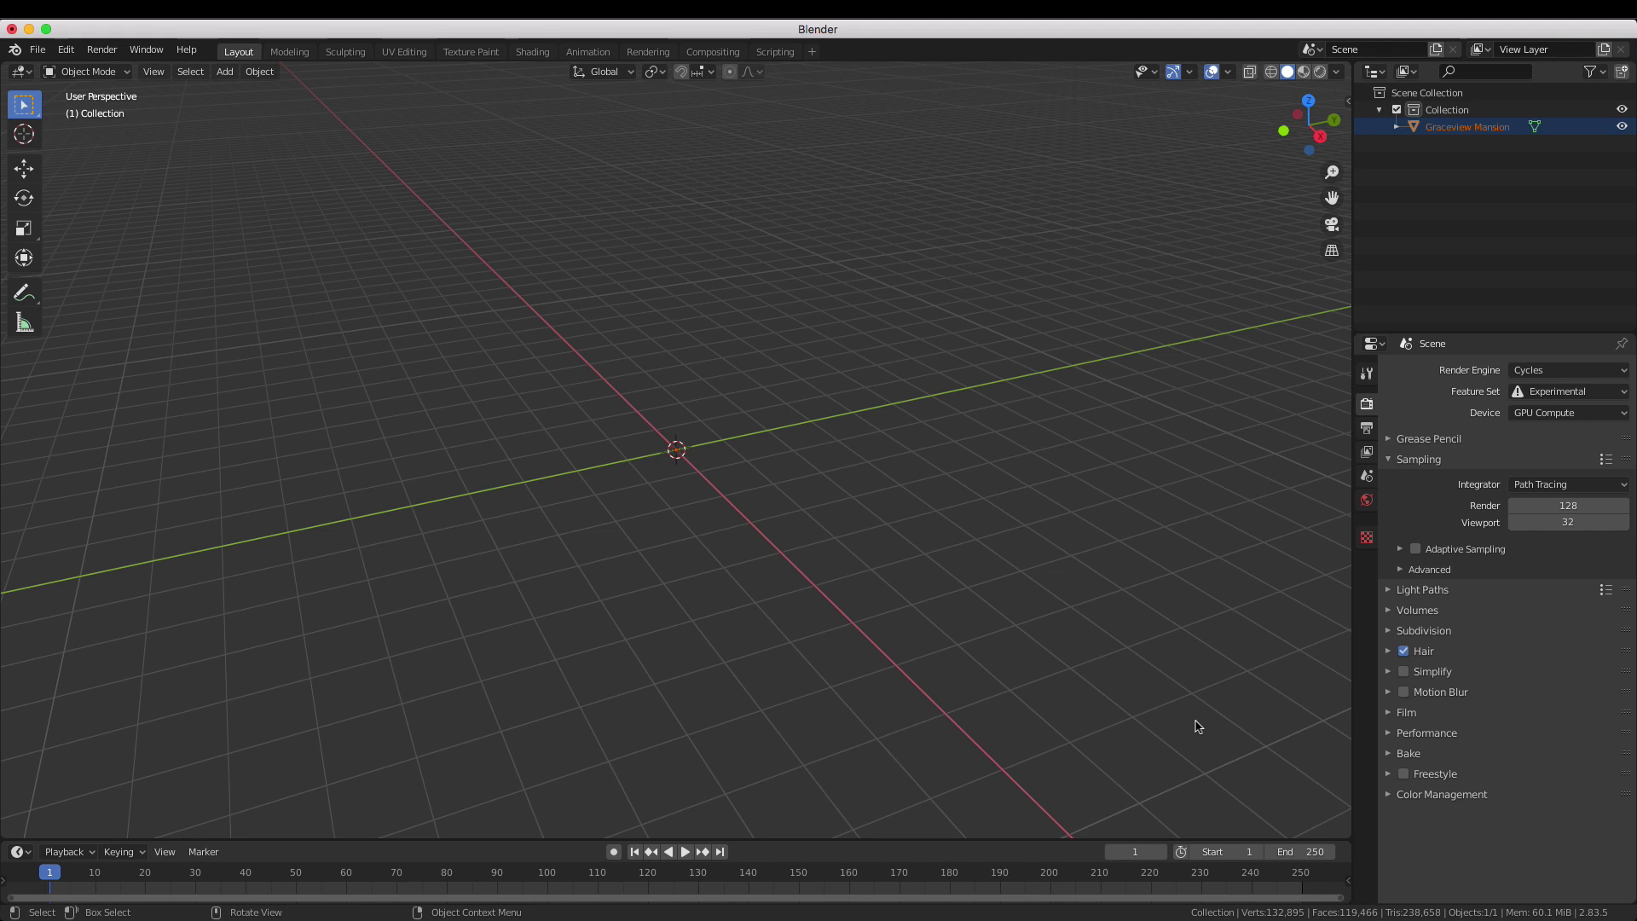
scroll(636, 488, "down", 5)
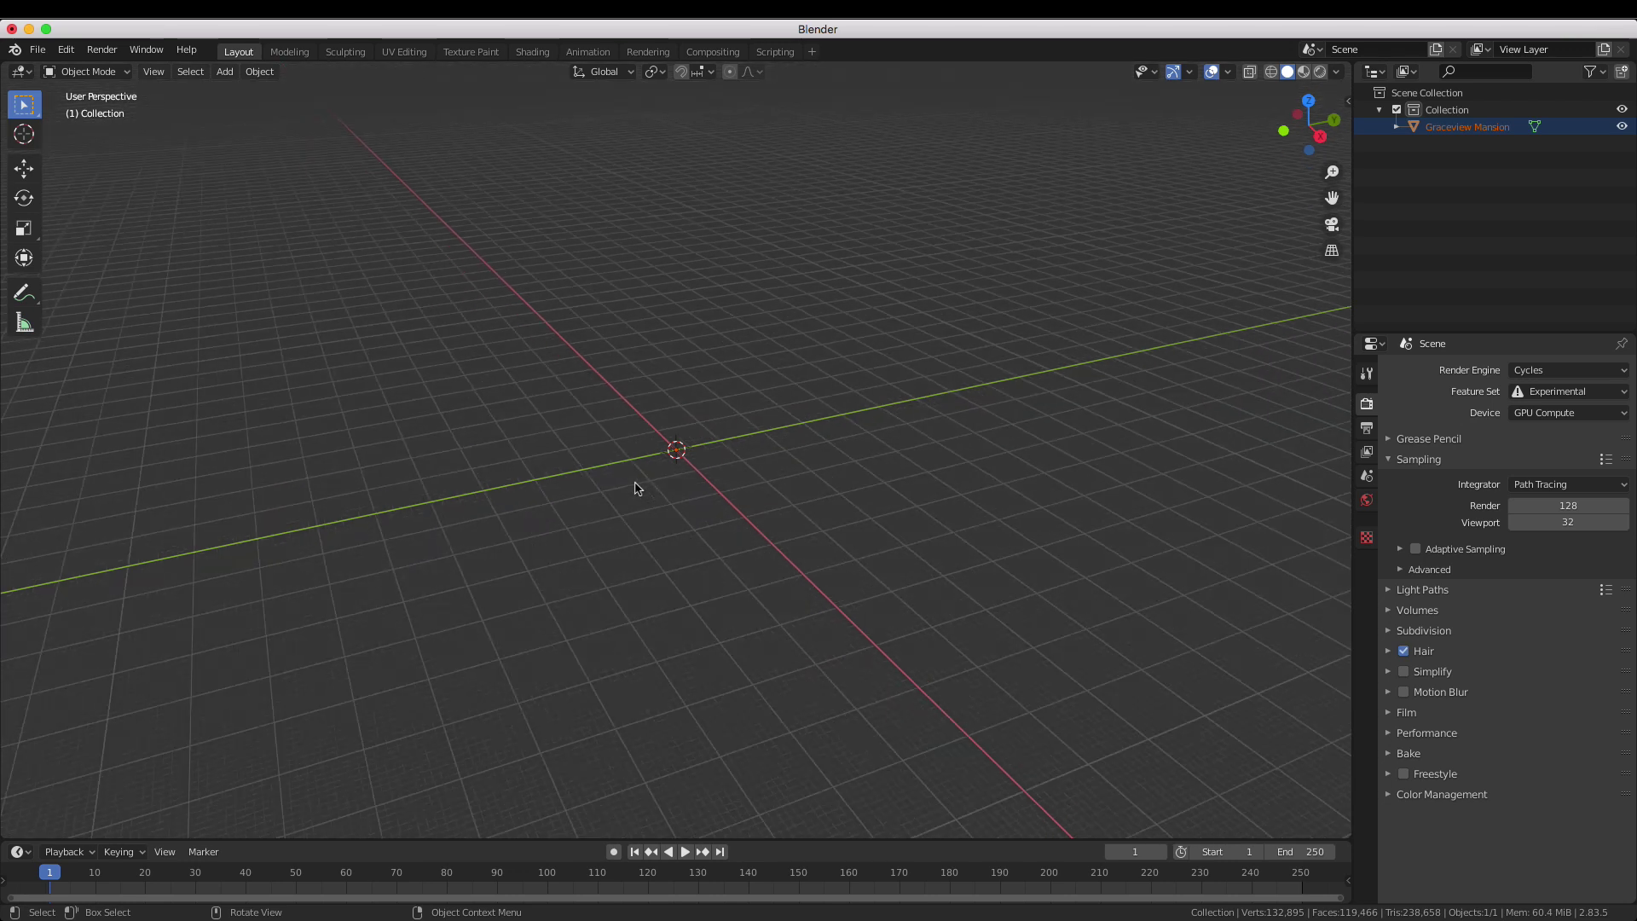
scroll(635, 488, "down", 5)
scroll(635, 486, "up", 3)
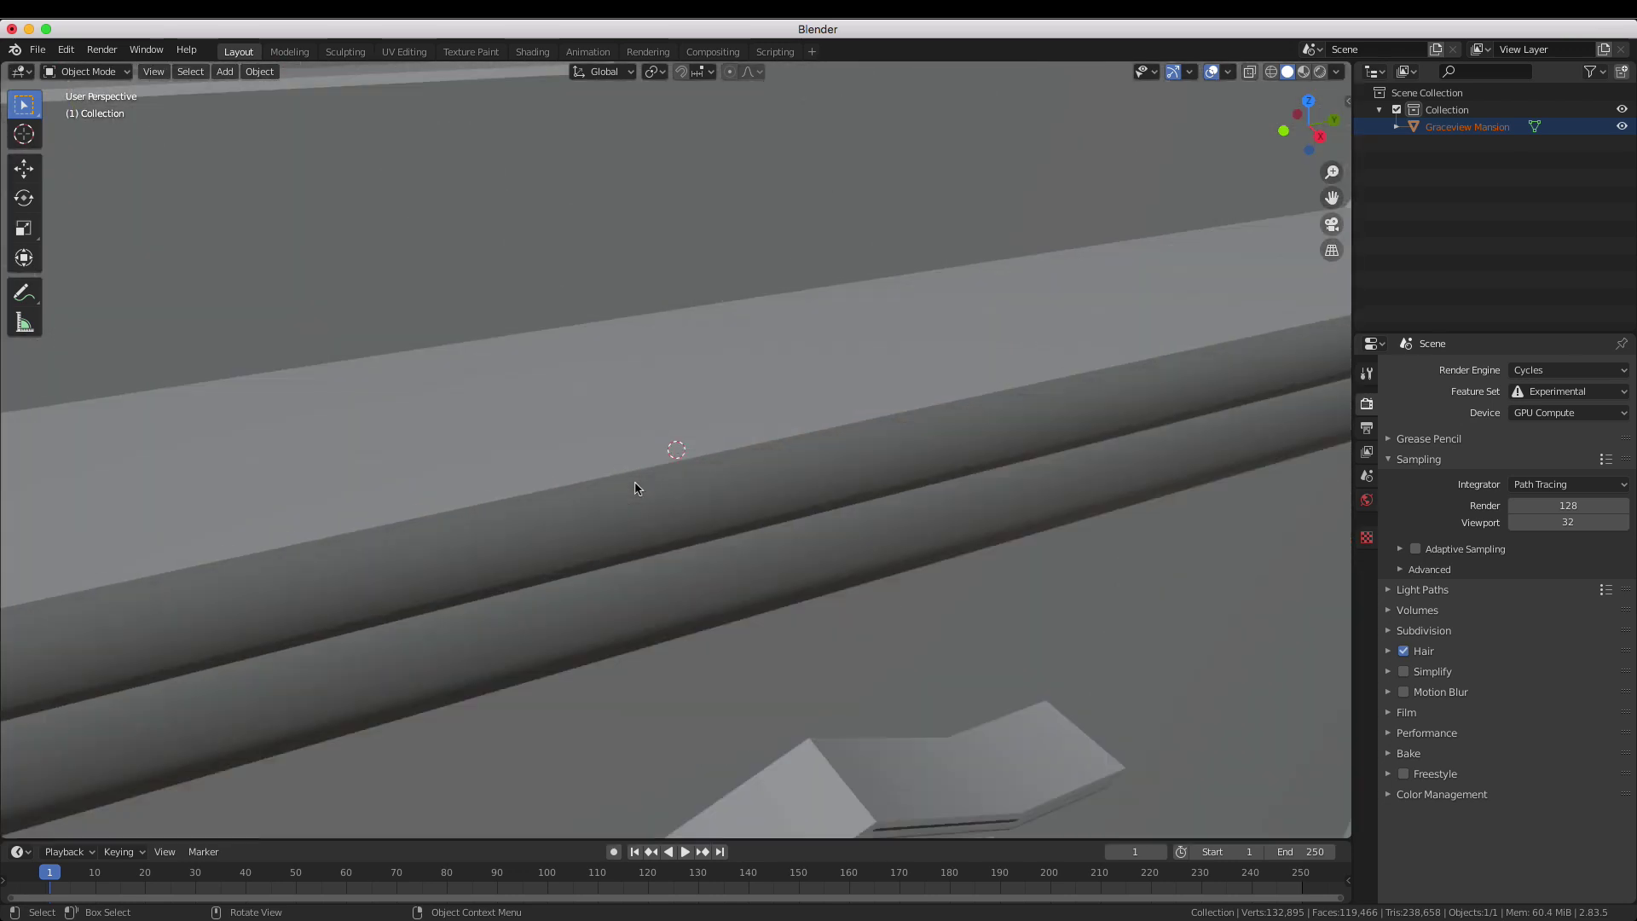
middle_click_drag(635, 487, 663, 475)
scroll(663, 475, "down", 2)
scroll(663, 475, "up", 3)
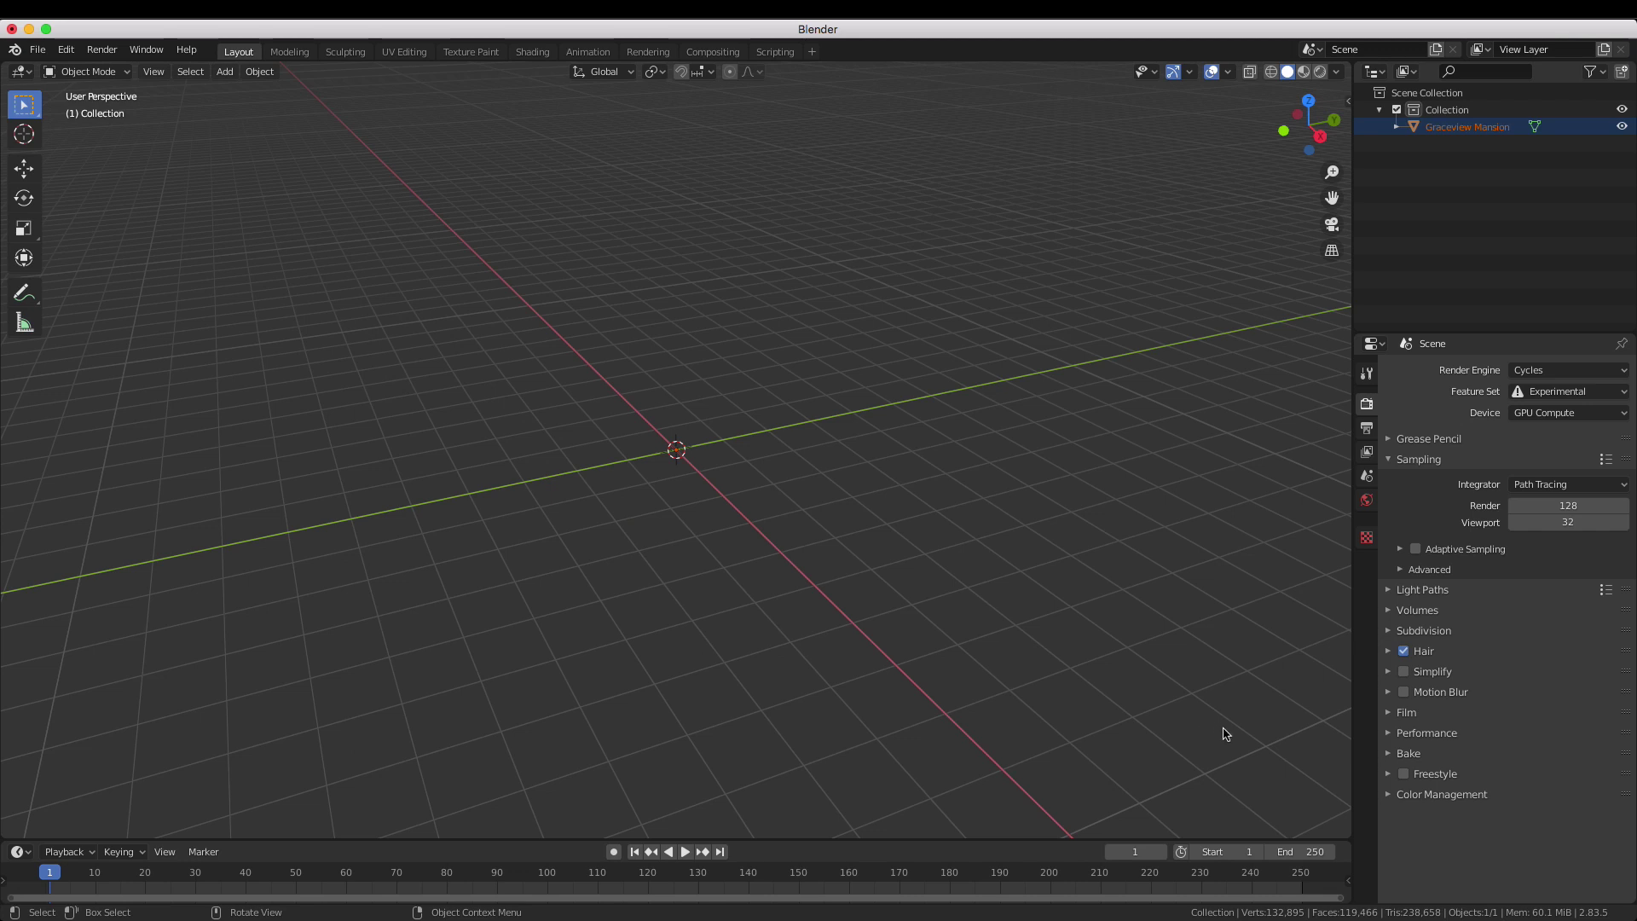
- Scale the imported mansion down uniformly until the whole building fits within the viewport
key("s")
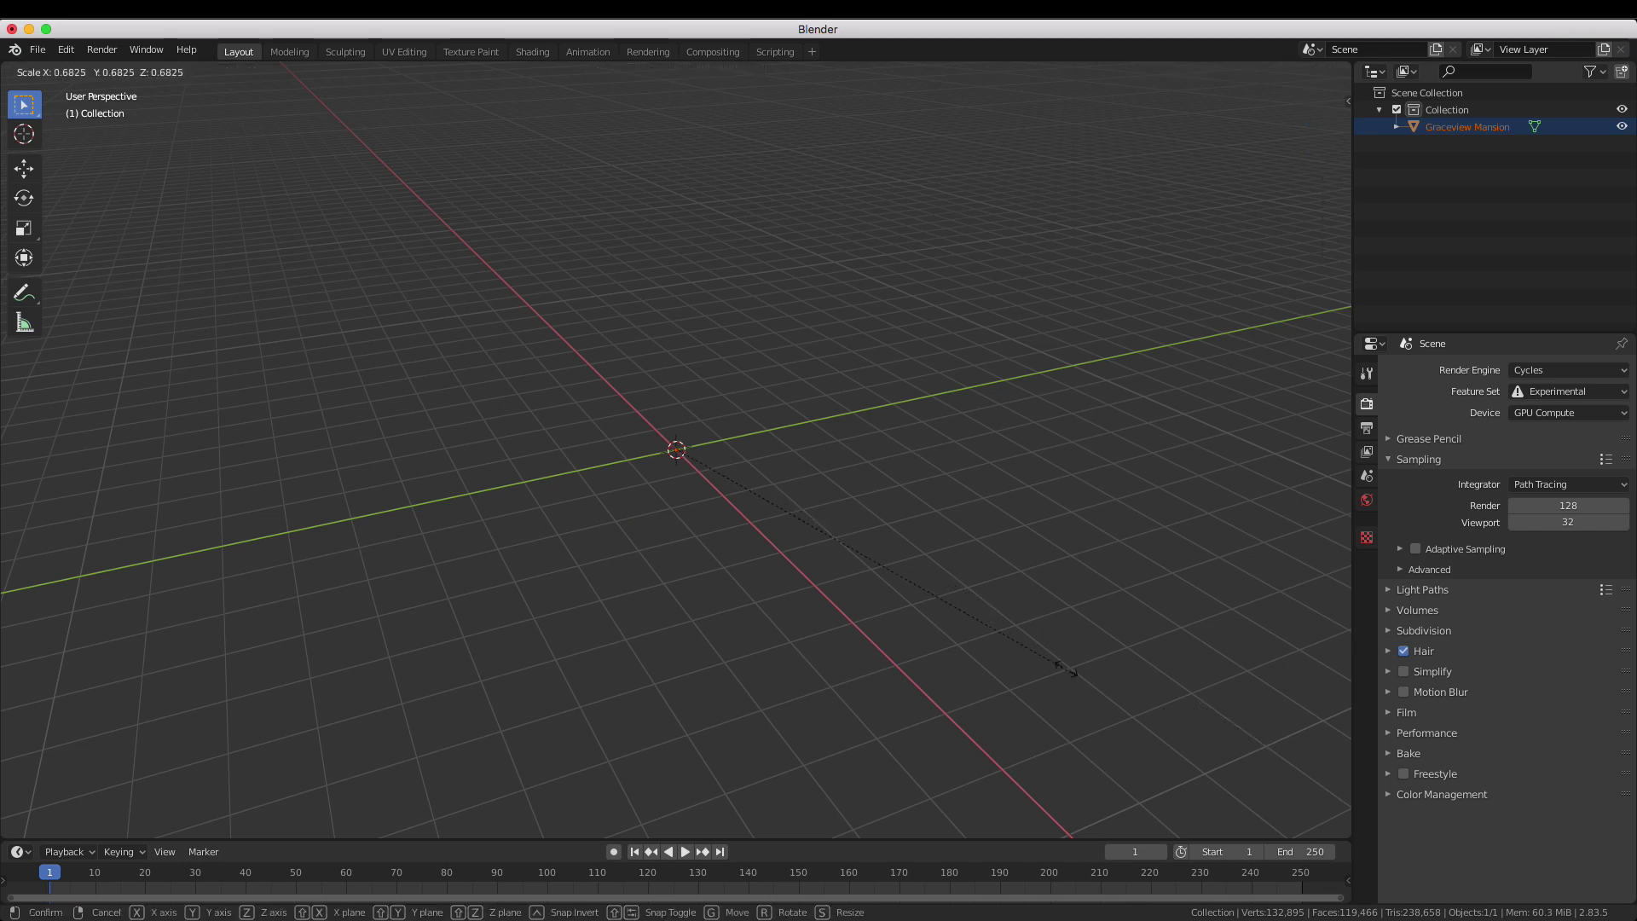
left_click(719, 483)
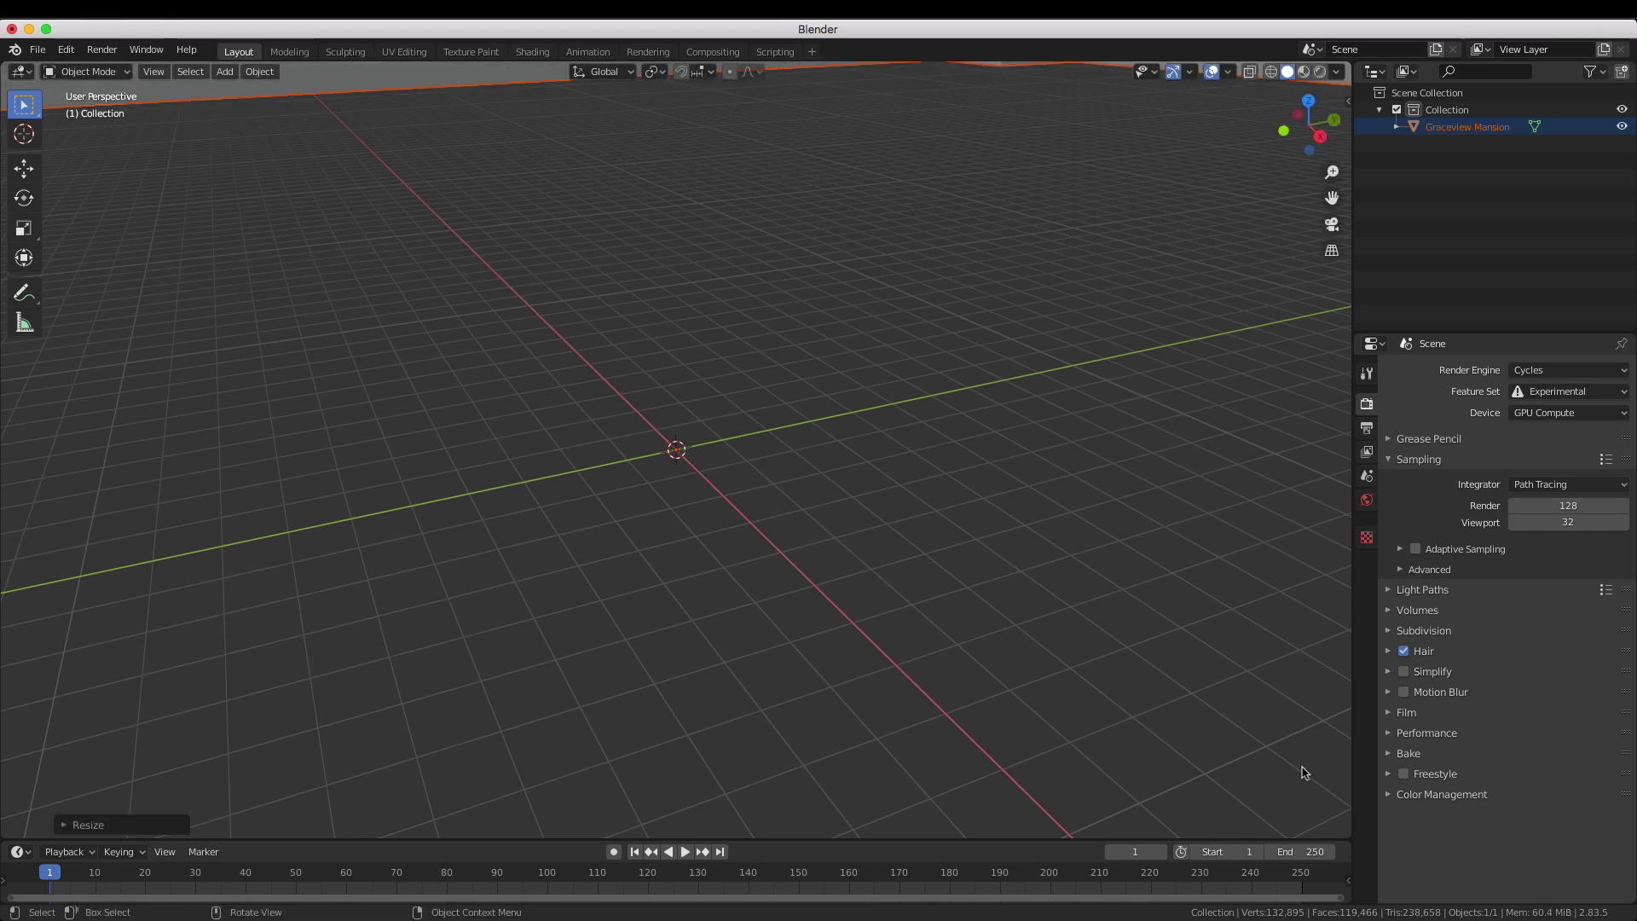
key("s")
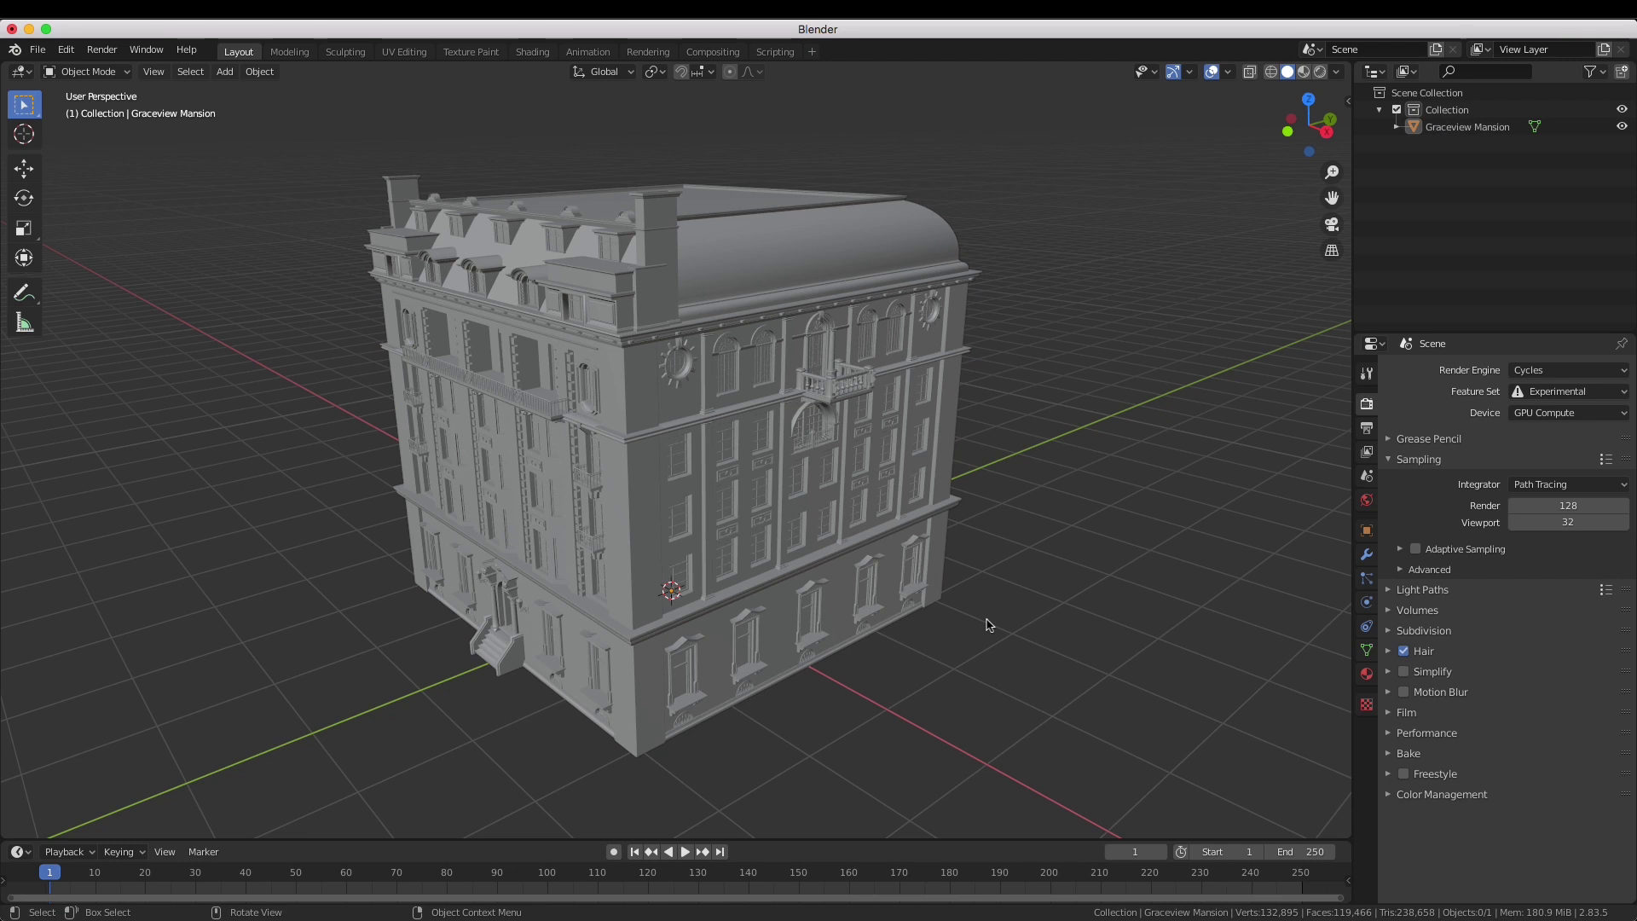
- Unwrap the mansion's entire mesh in Edit Mode with Smart UV Project, using angle limit 66 and island margin 0
key("a")
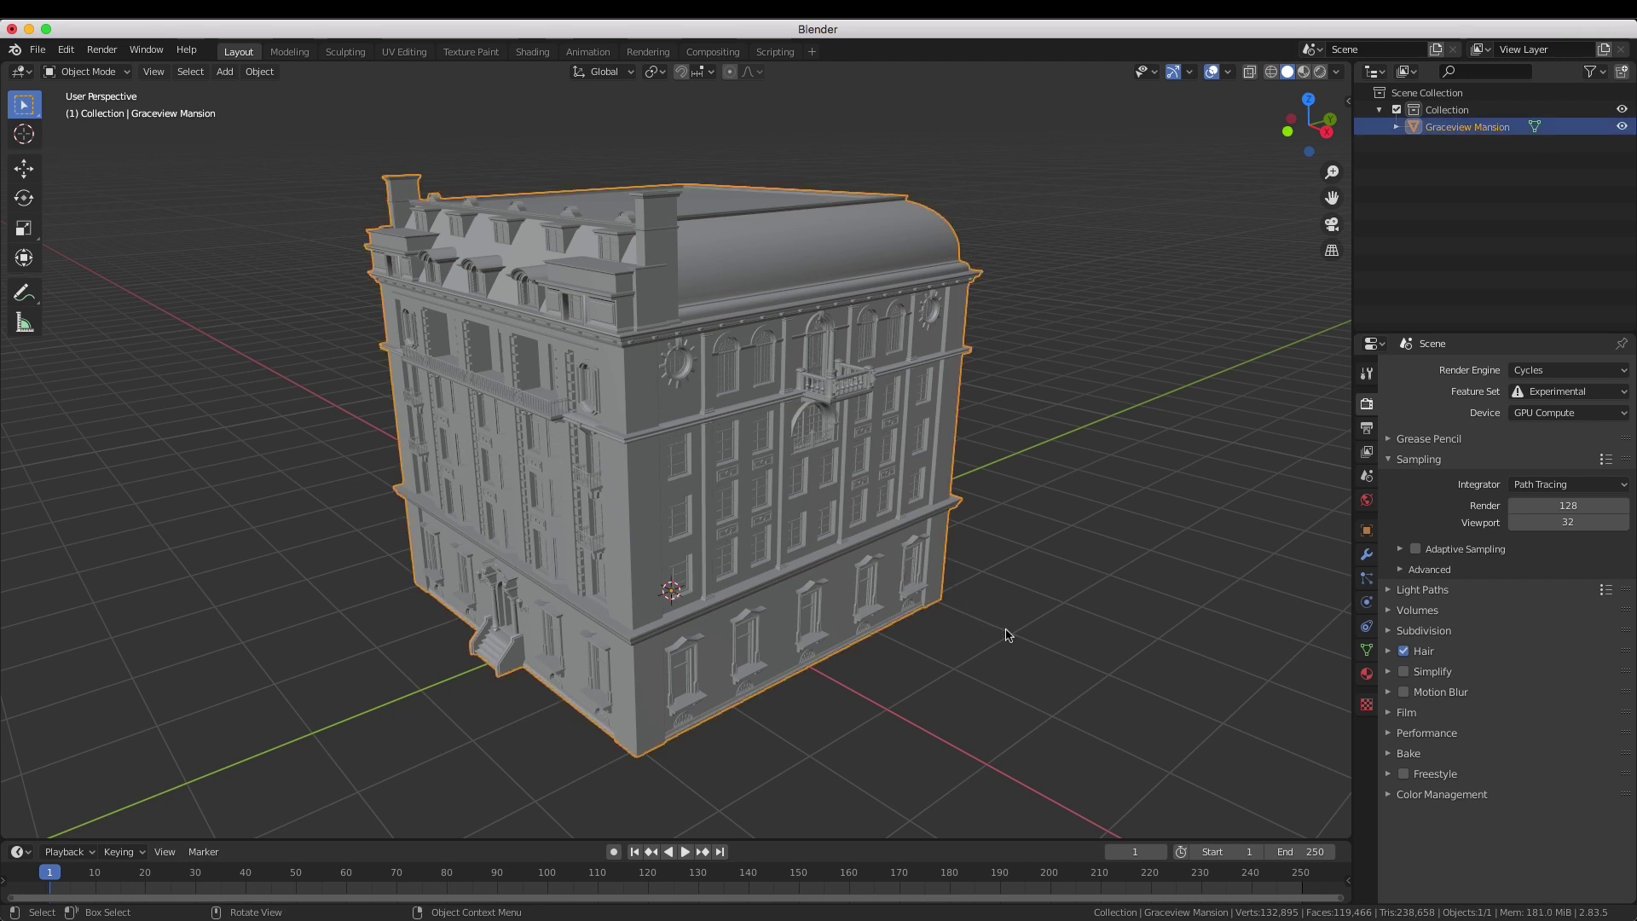
key("Tab")
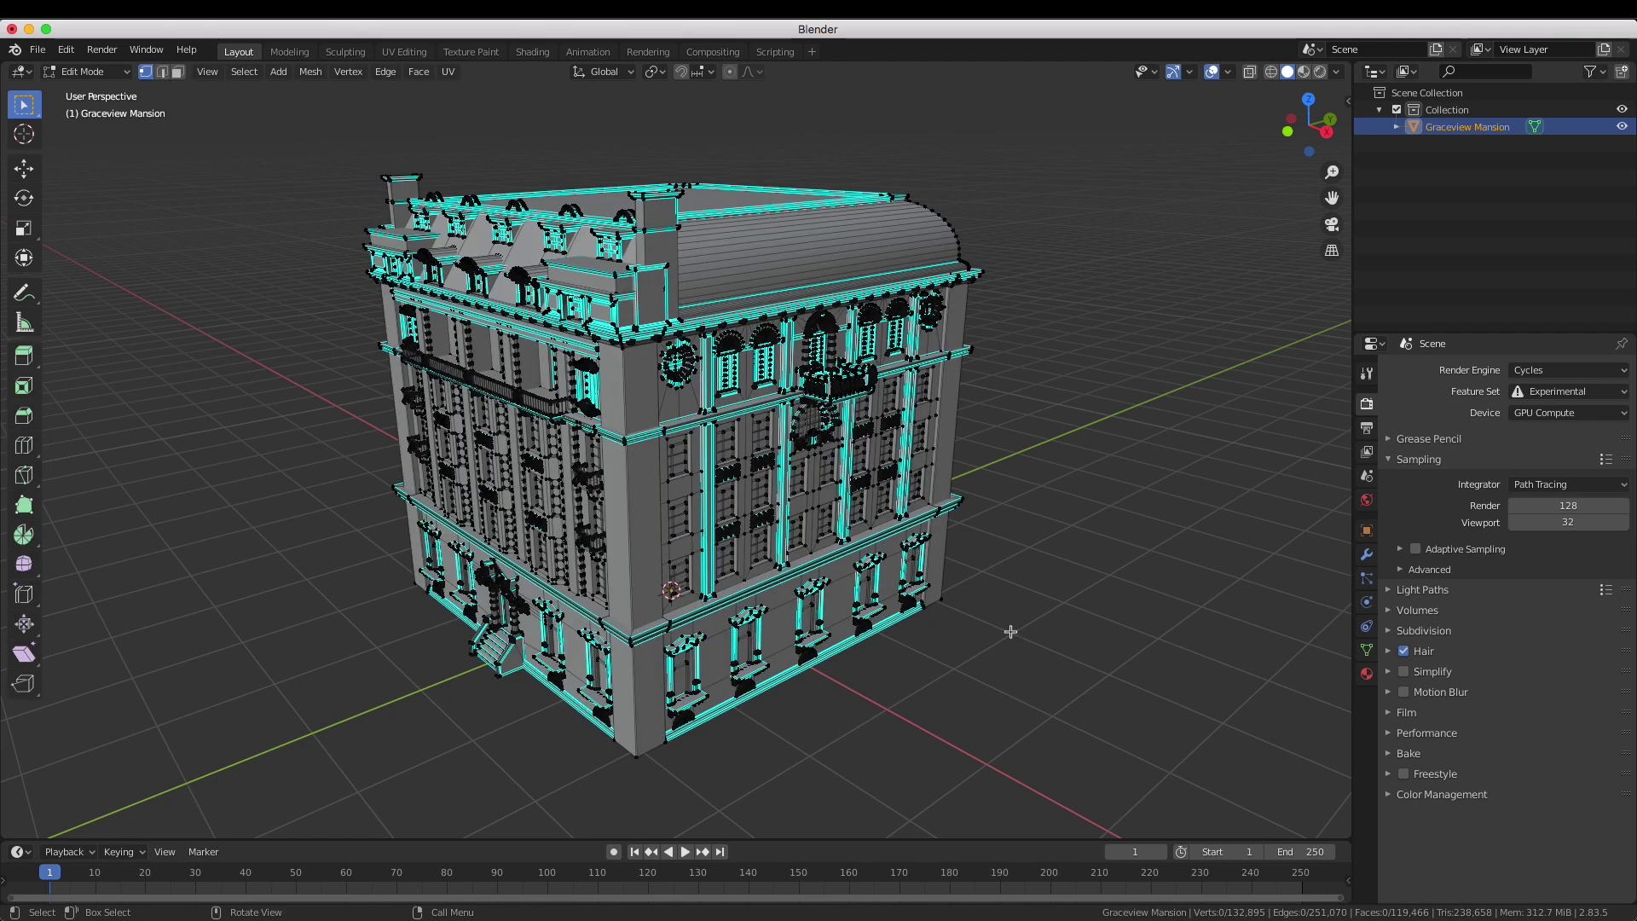
key("a")
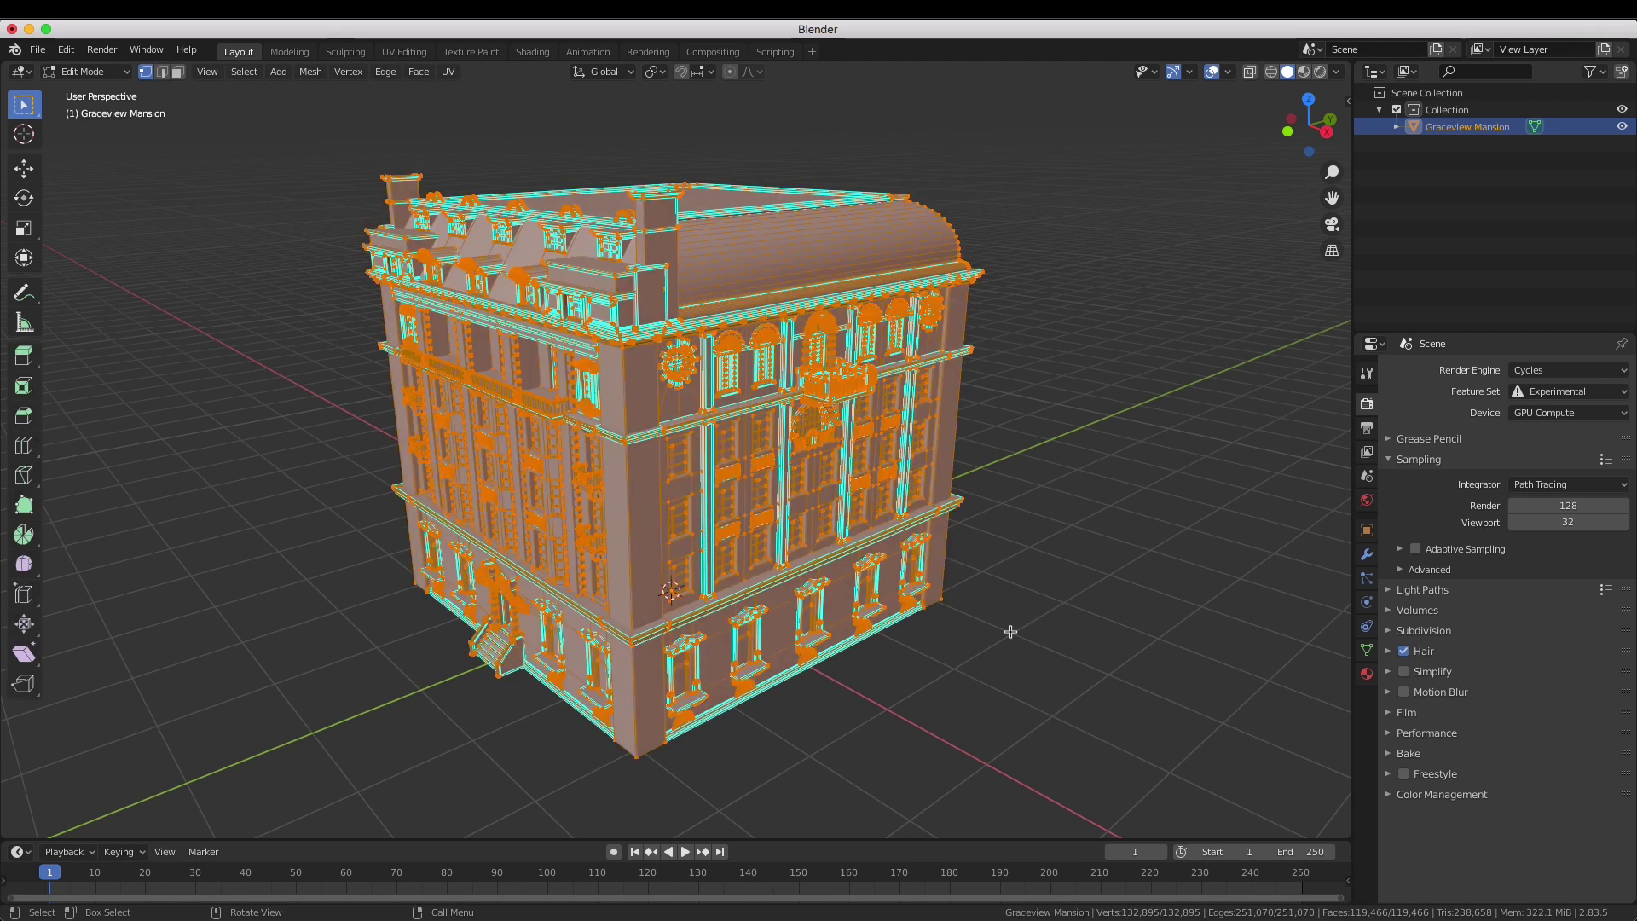
key("u")
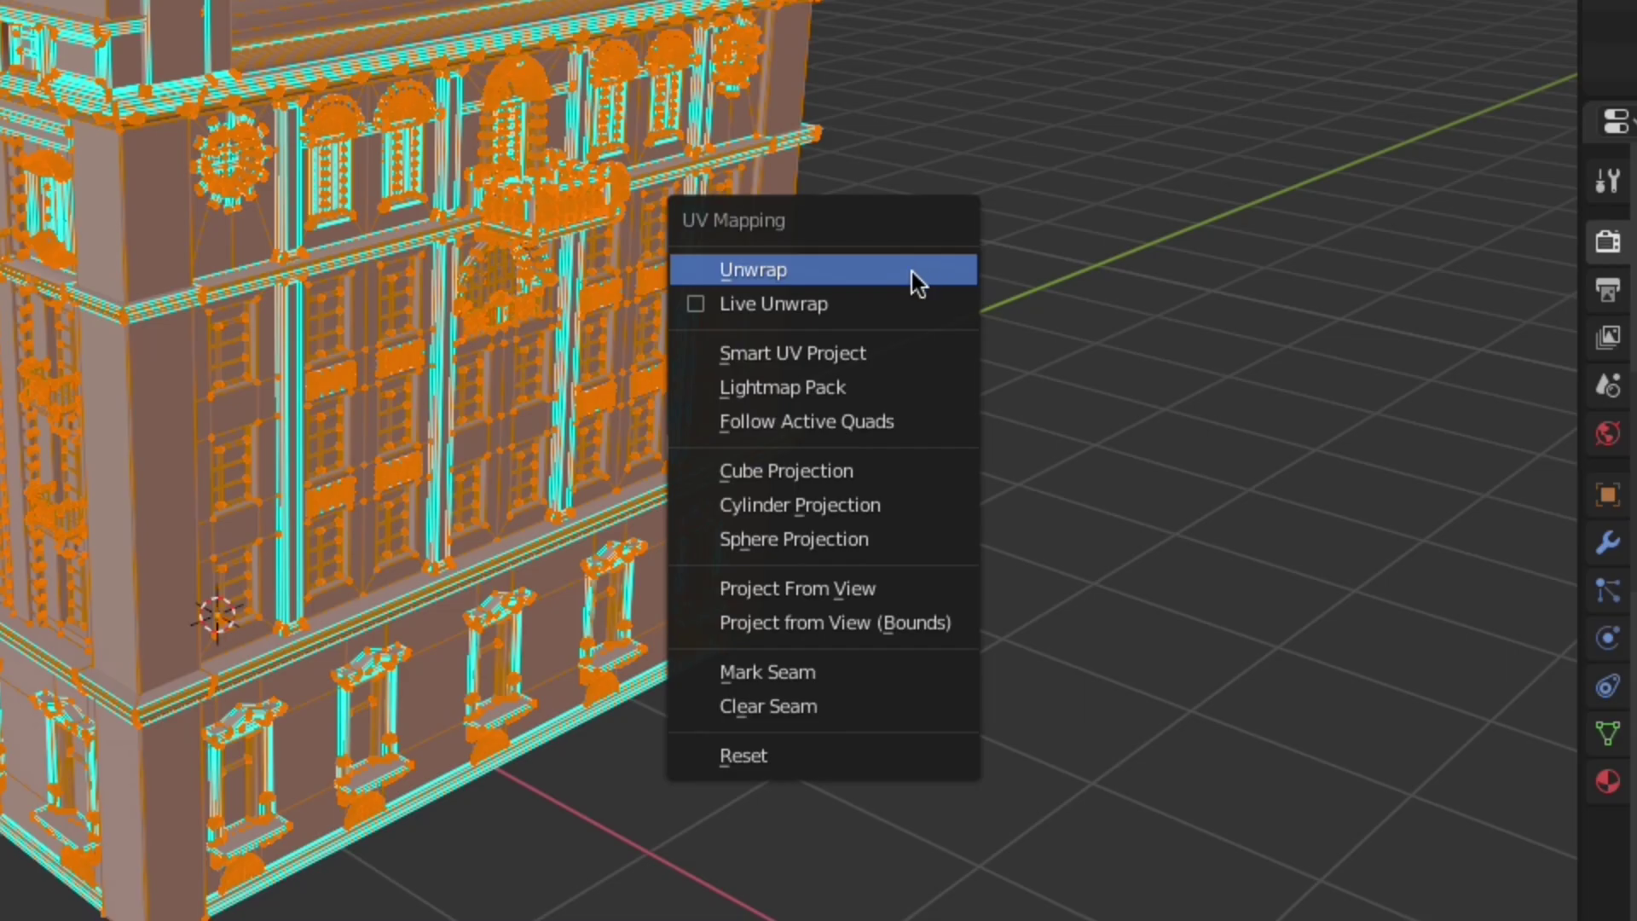
left_click(842, 353)
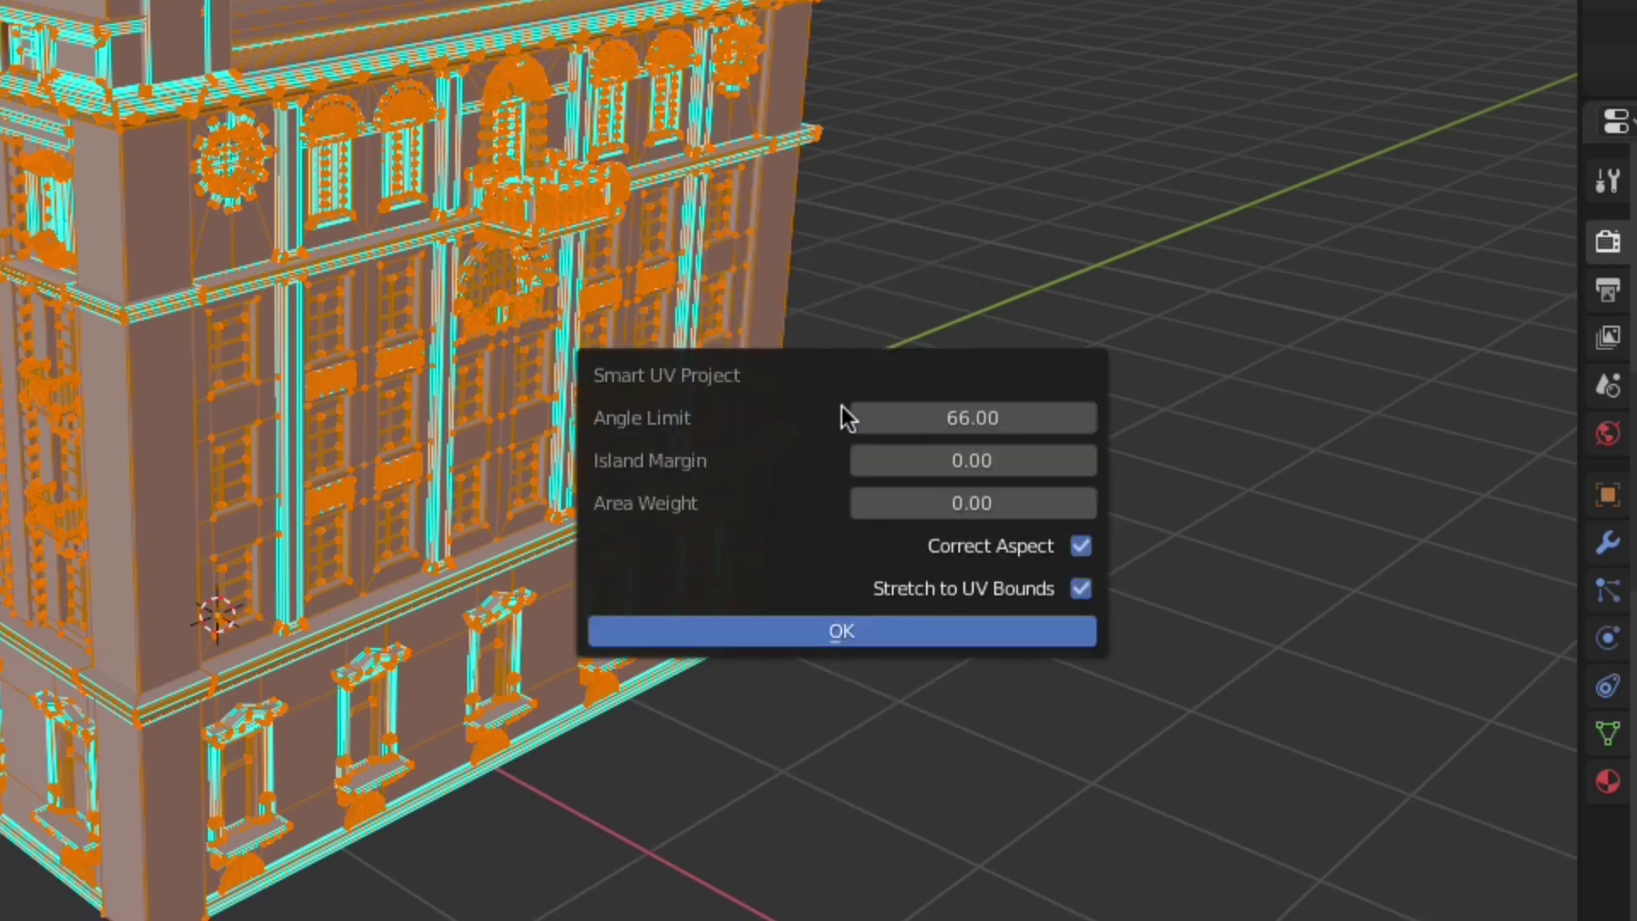
left_click(848, 632)
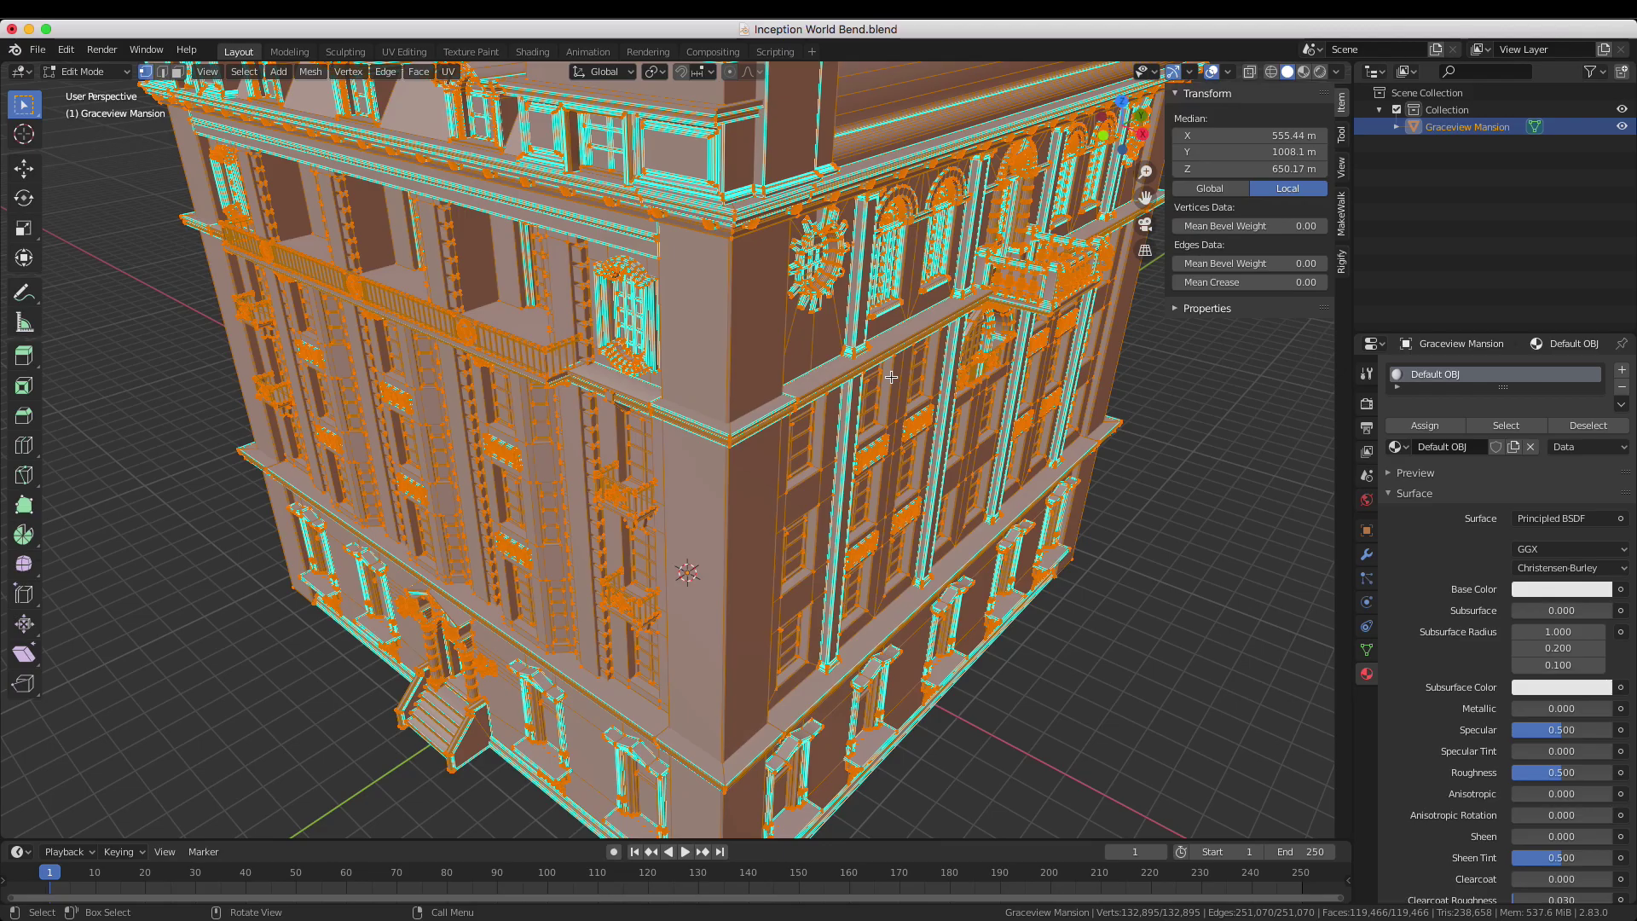
middle_click_drag(767, 341, 829, 360)
scroll(782, 358, "up", 3)
scroll(762, 347, "down", 3)
scroll(755, 351, "down", 4)
scroll(827, 353, "up", 2)
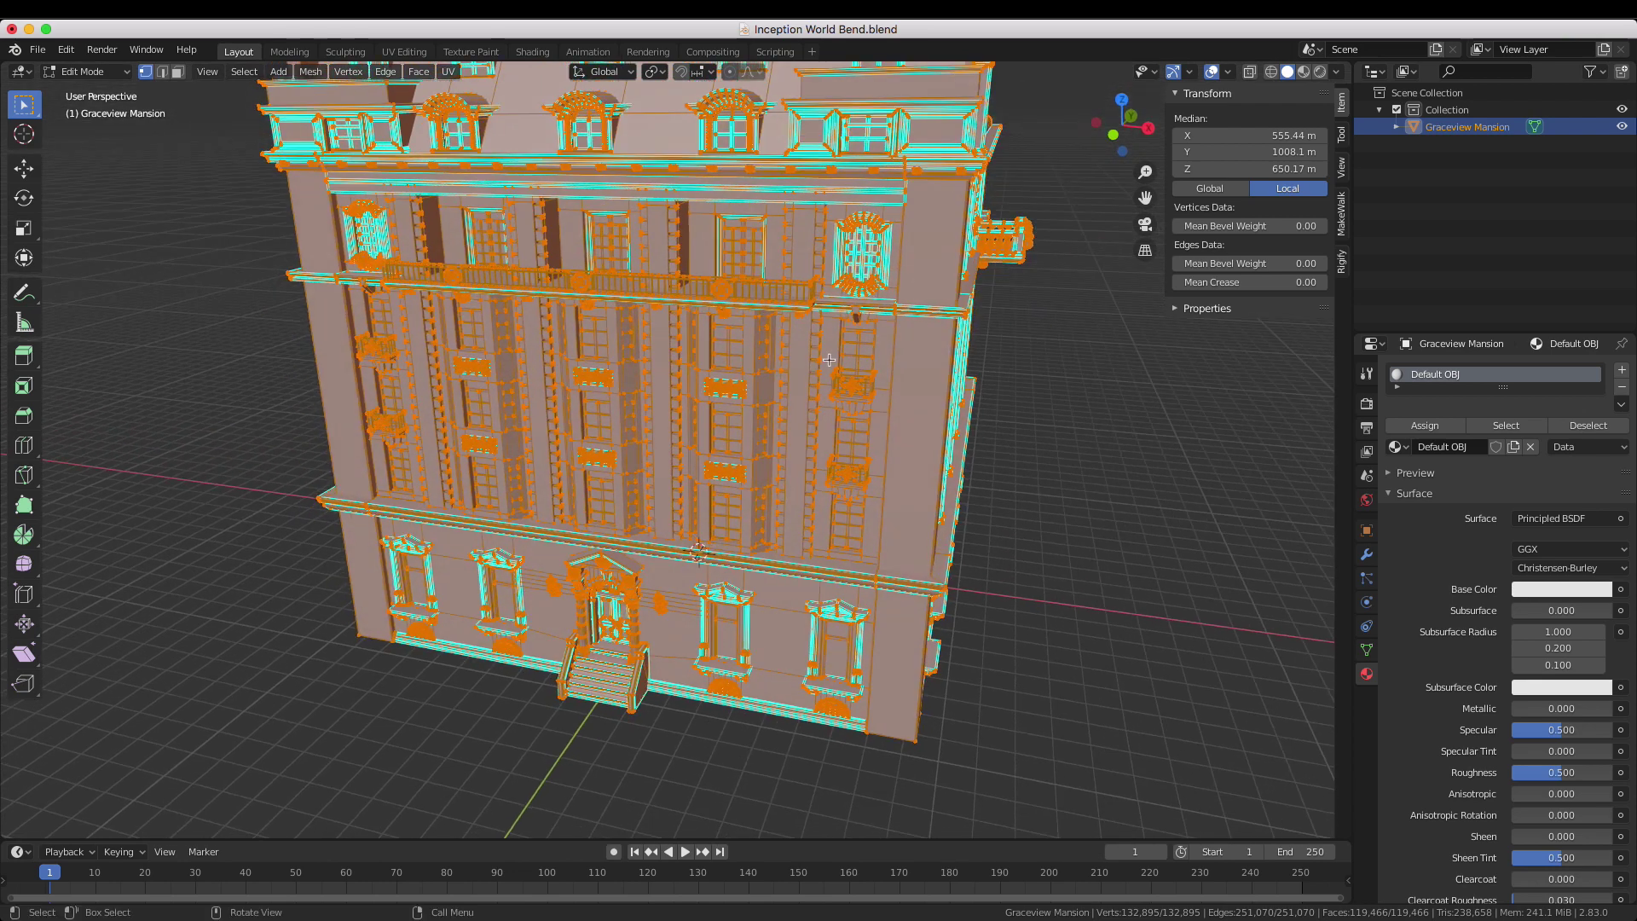
middle_click_drag(928, 433, 1181, 490)
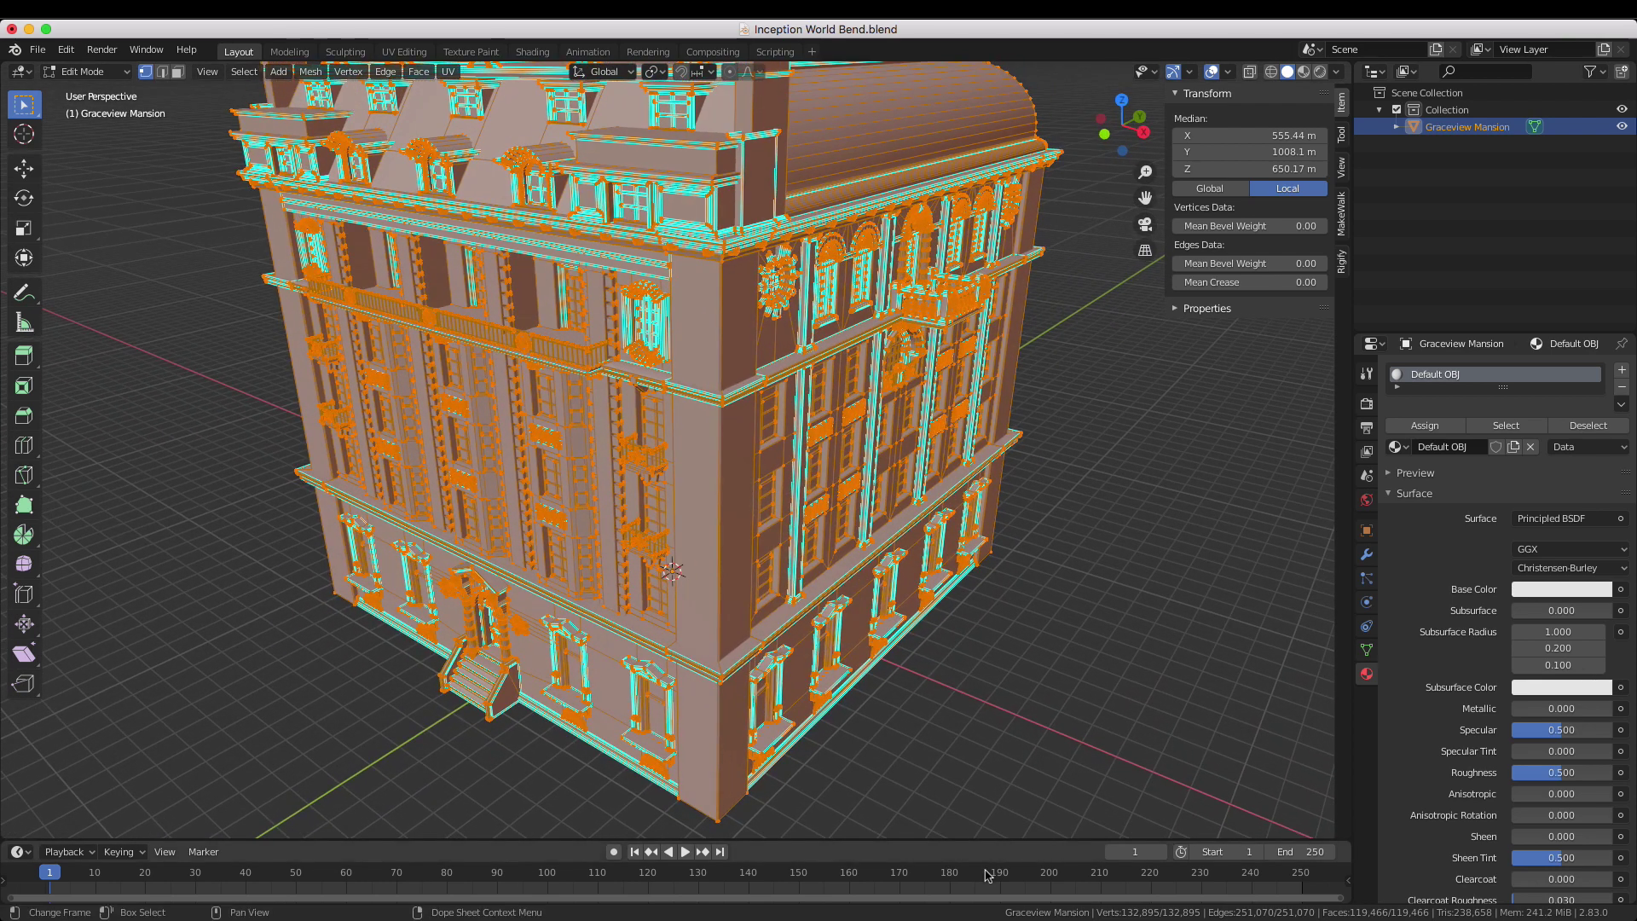
- Enlarge the timeline area and turn it into a Shader Editor, with the 3D viewport shaded in Material Preview
left_click_drag(220, 840, 220, 516)
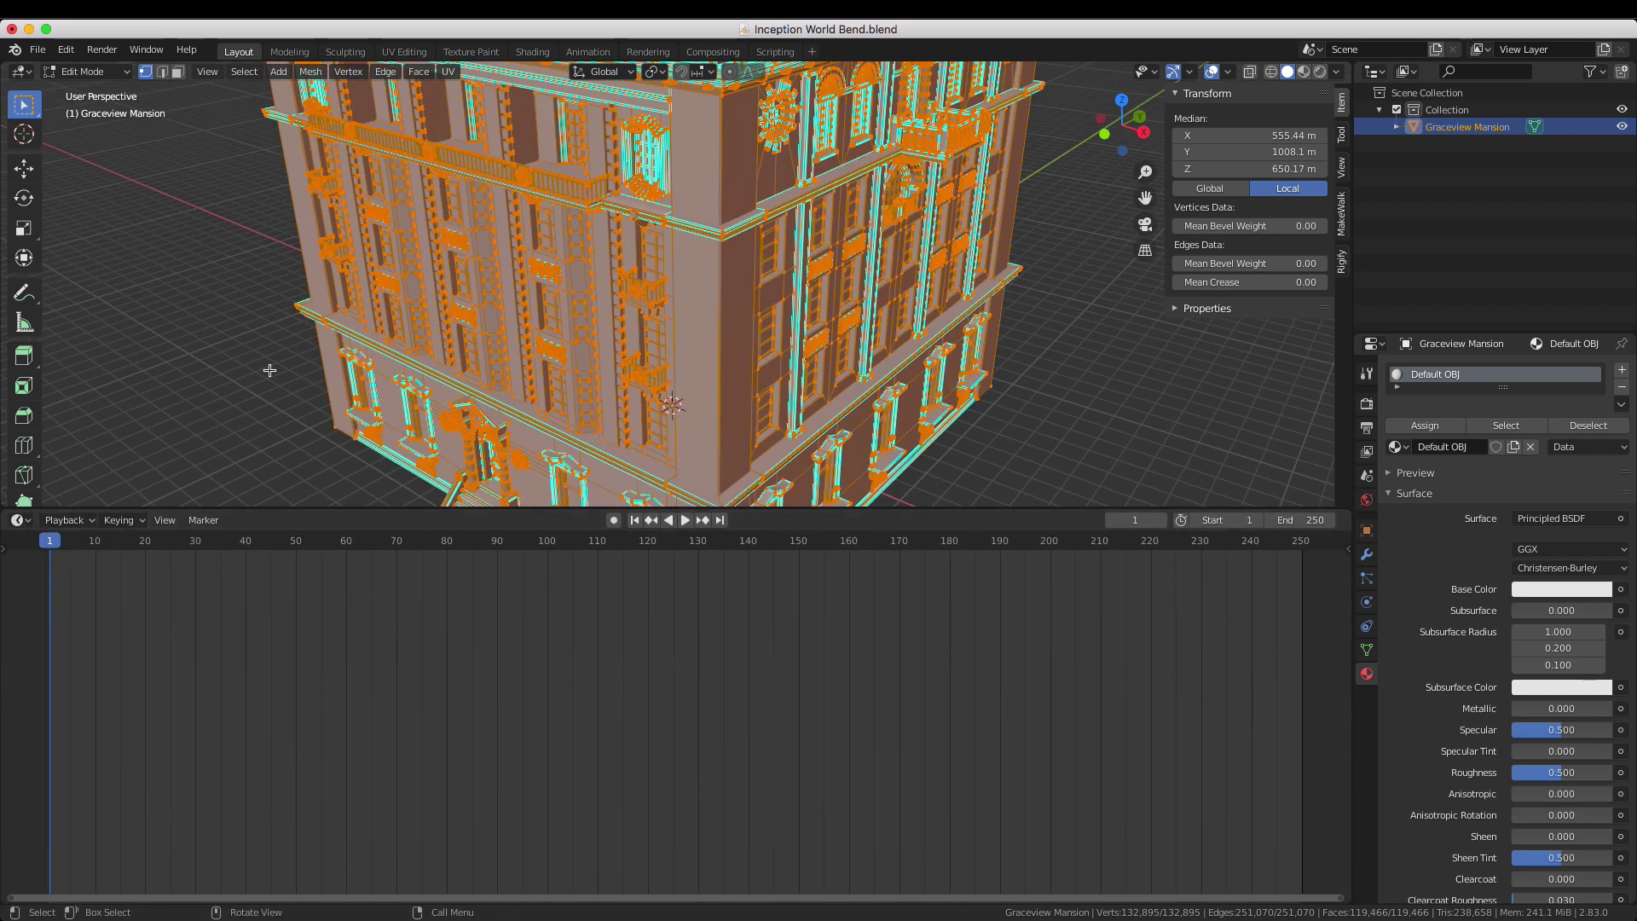
key("z")
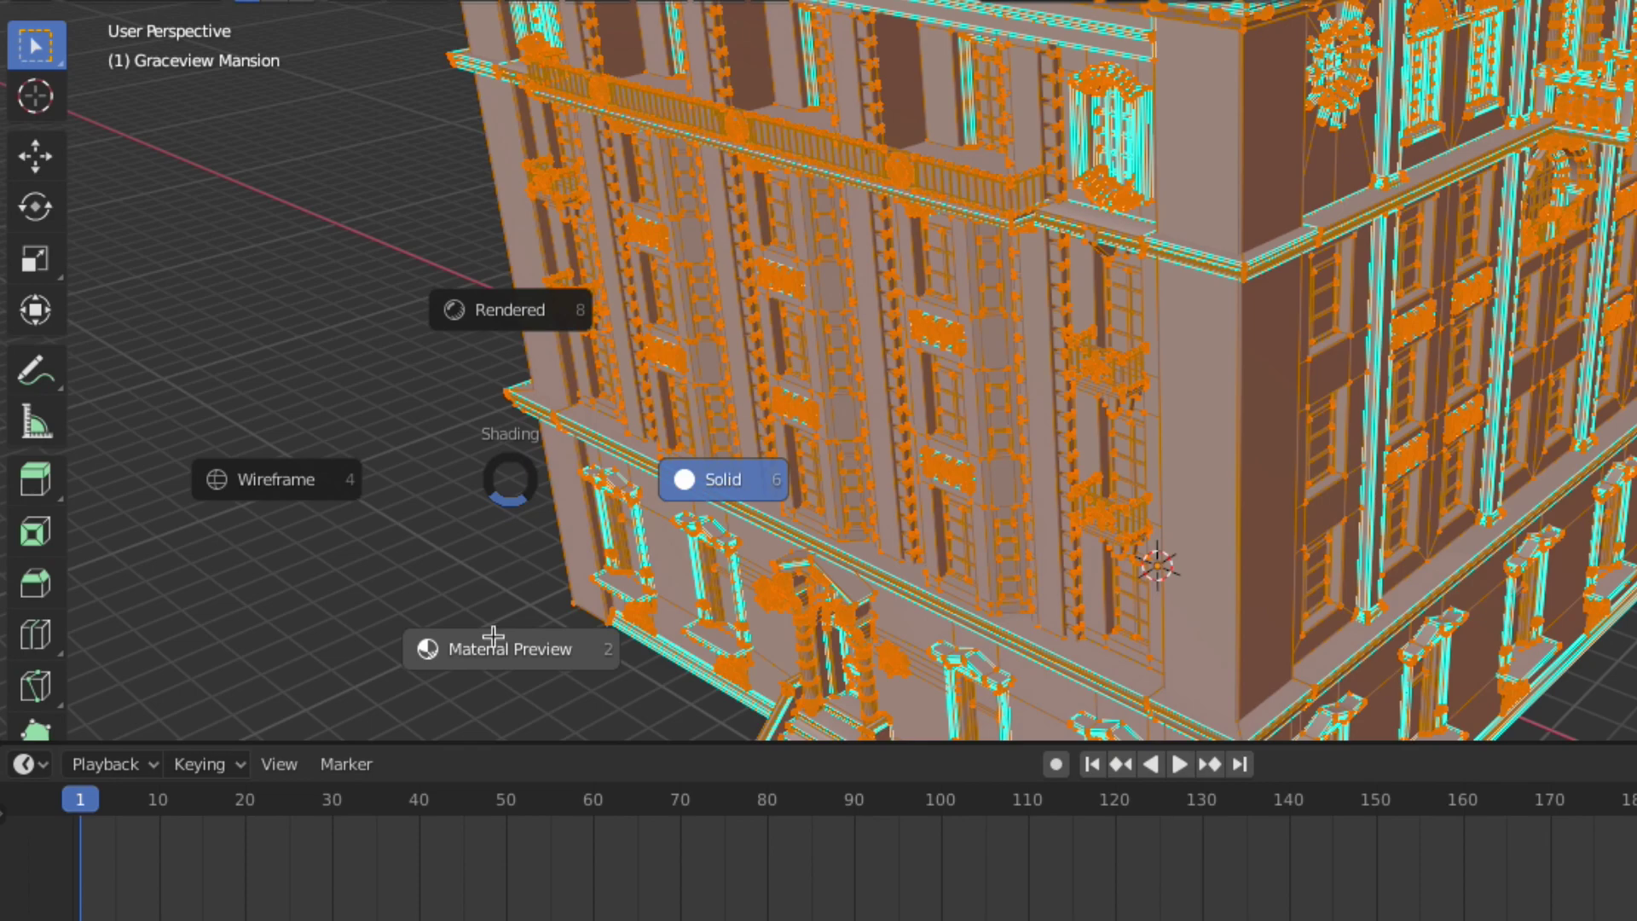
left_click(493, 636)
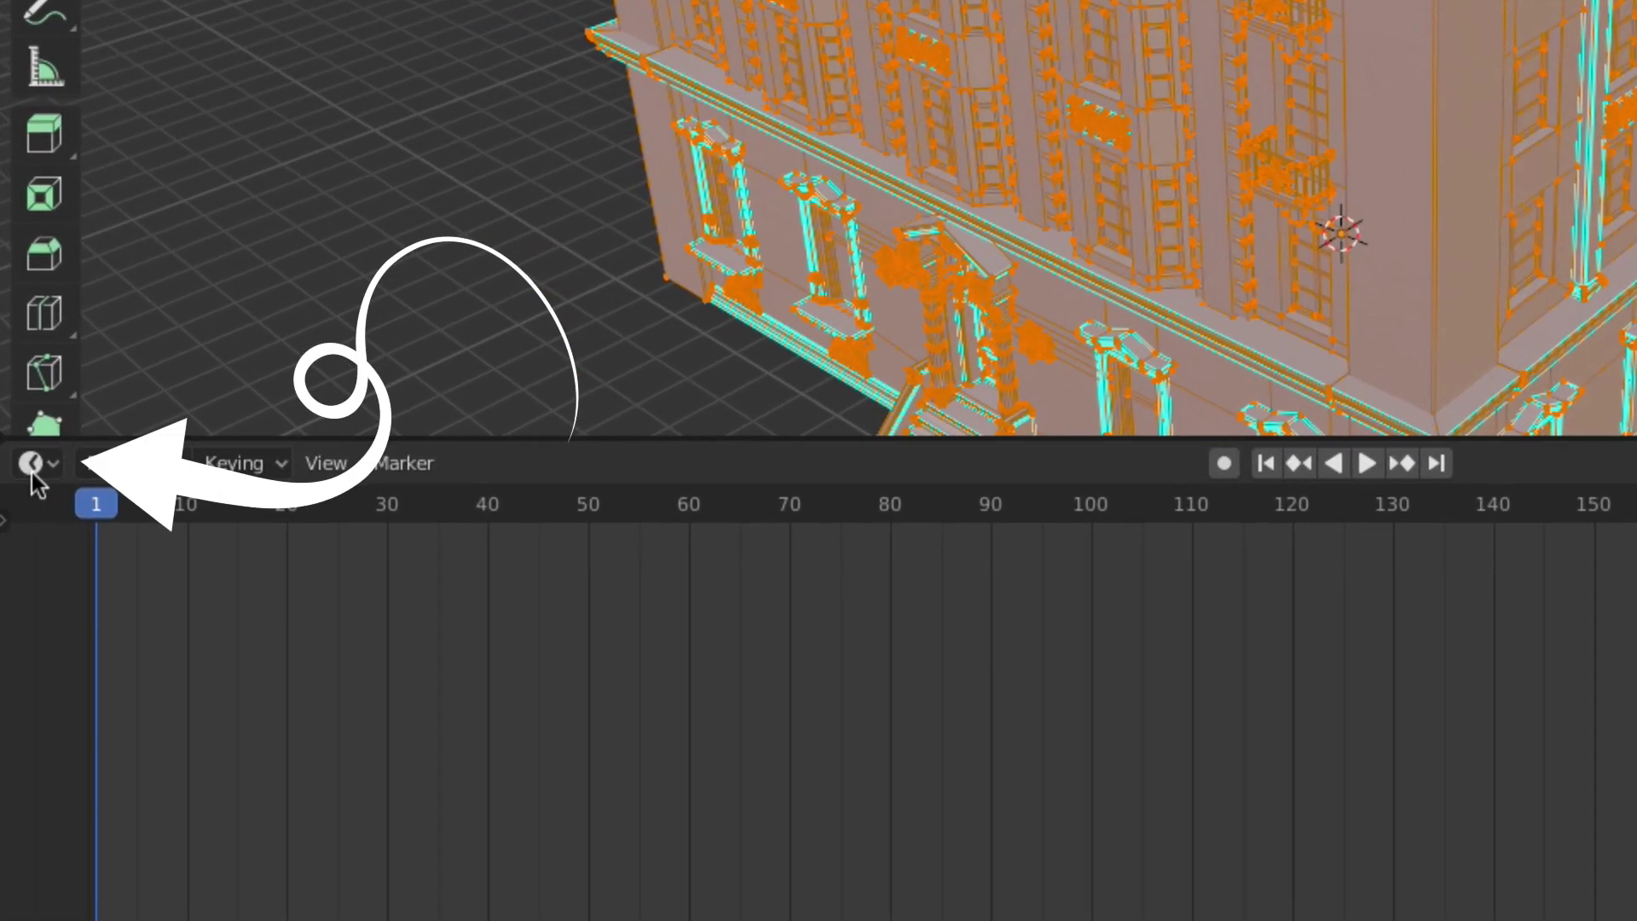
left_click(31, 466)
left_click(58, 699)
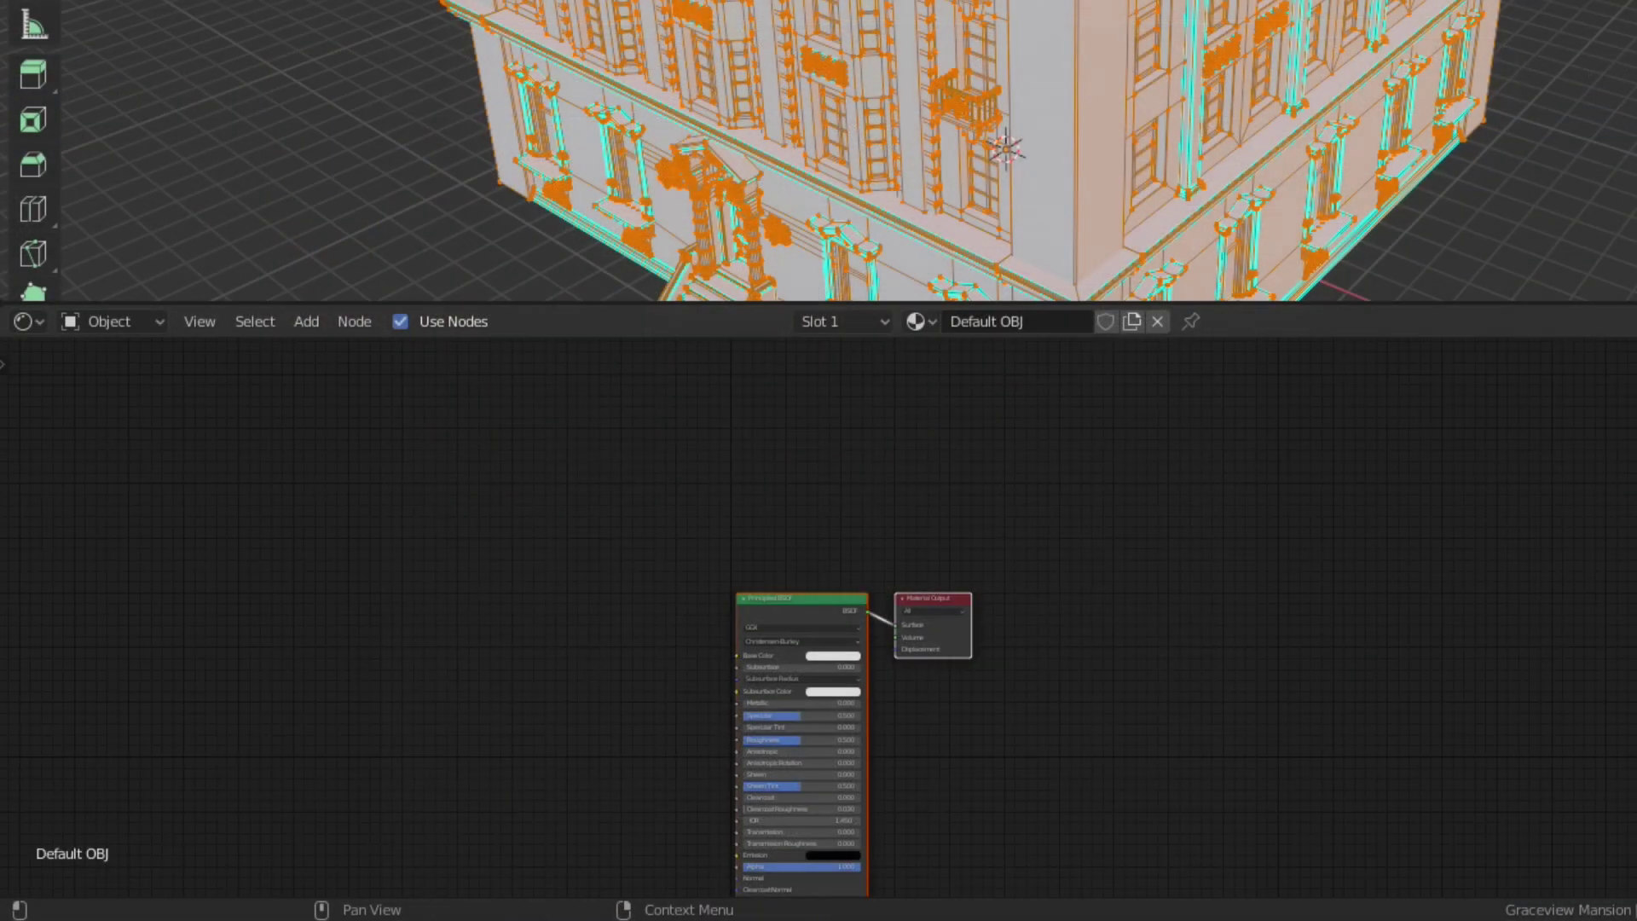
- Add the brick stone wall albedo image as a texture node and rename the mansion's Default OBJ material to Stonewall
left_click_drag(1287, 510, 566, 672)
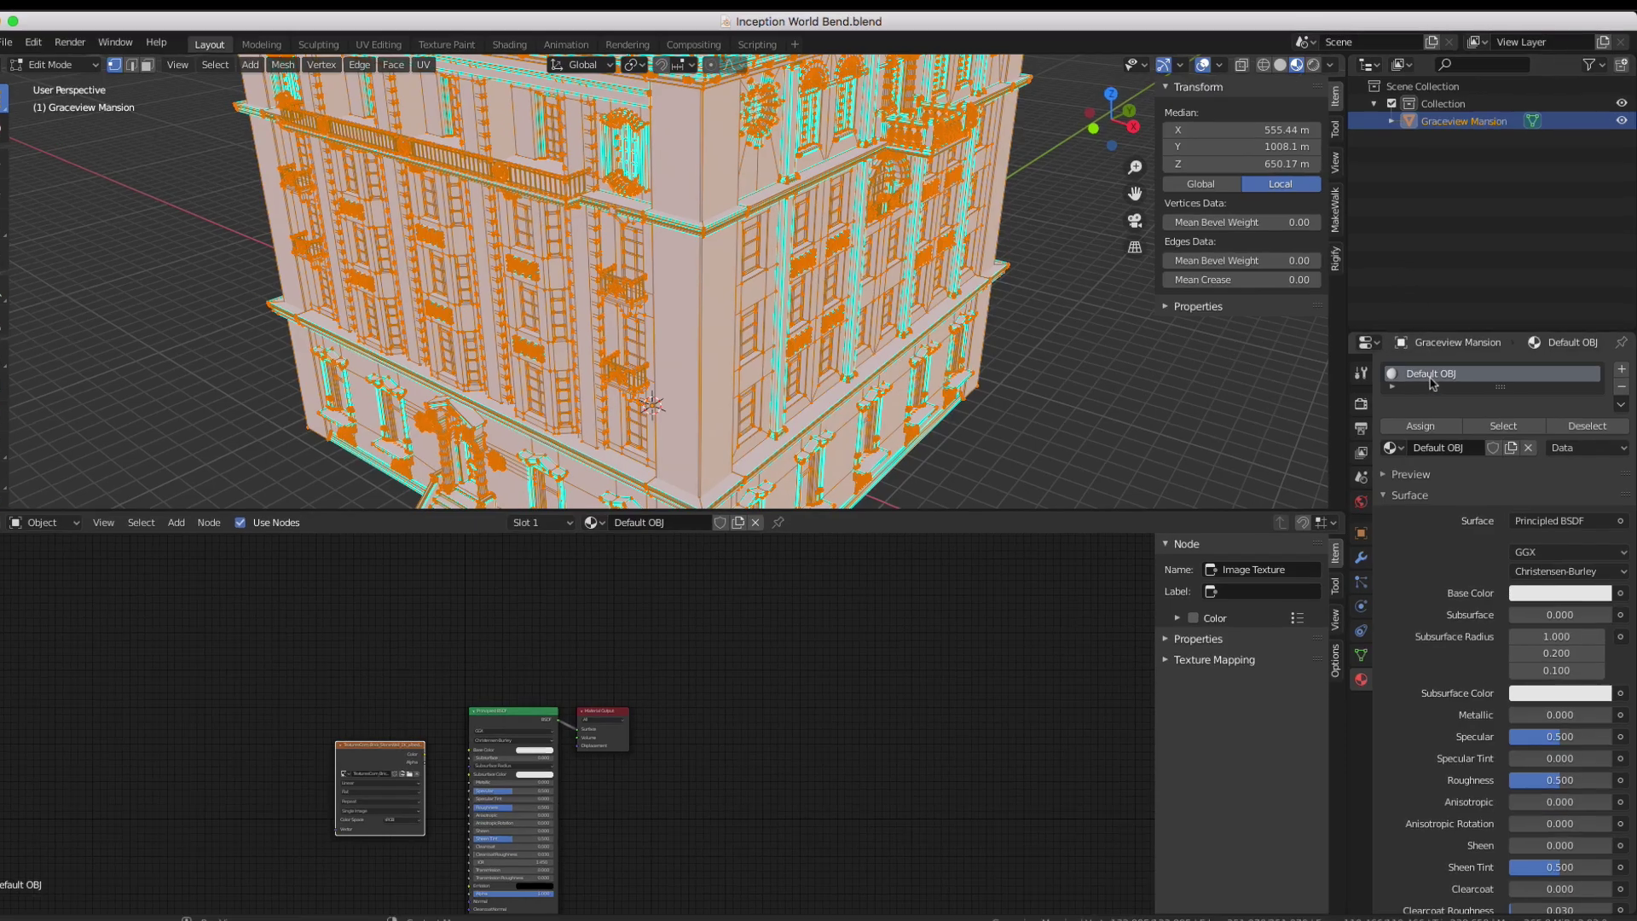
double_click(1420, 375)
type("Stonewall")
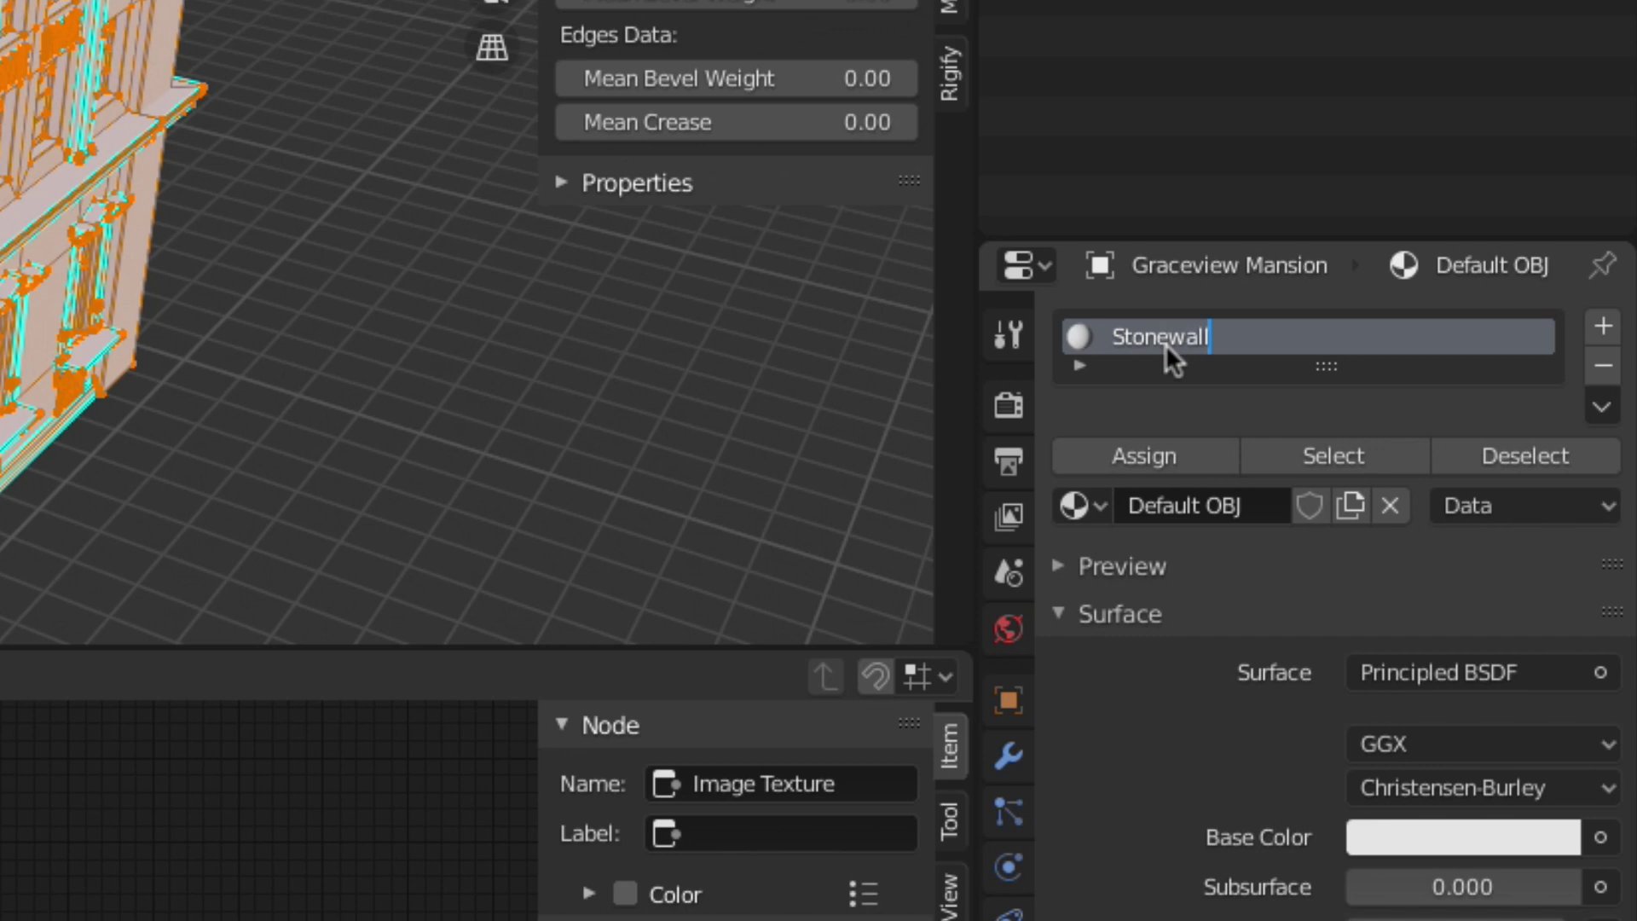
key("Return")
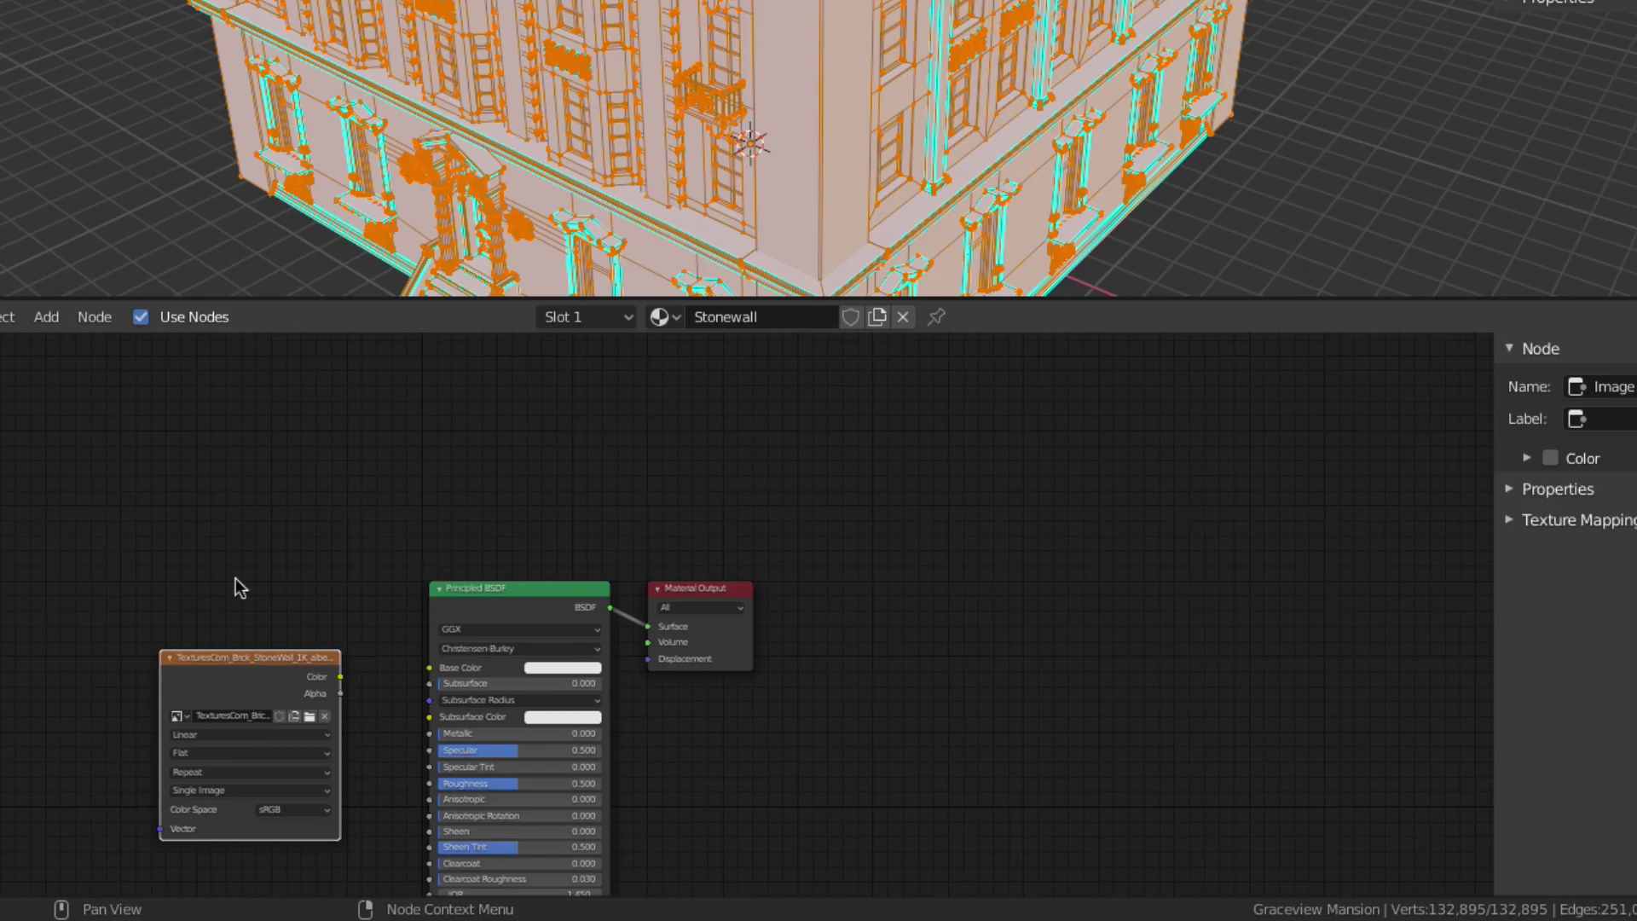
- Reposition the albedo texture node beside the Principled BSDF and connect its Color output to Base Color
middle_click_drag(237, 585, 696, 493)
scroll(696, 493, "up", 3)
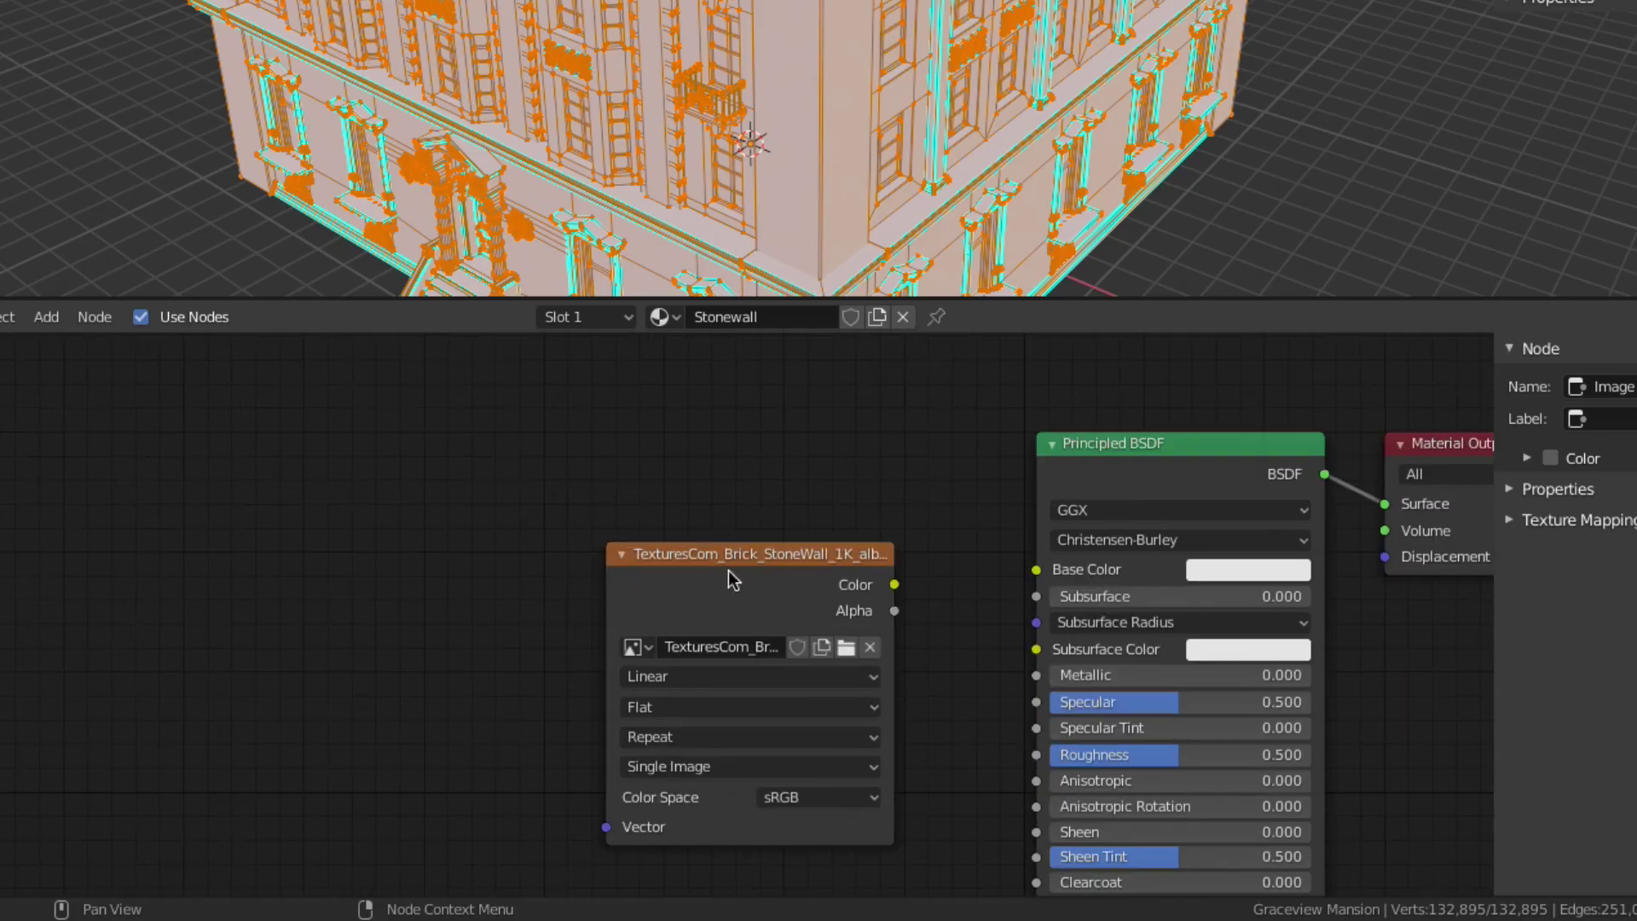
middle_click_drag(731, 574, 675, 469)
left_click_drag(838, 482, 1035, 569)
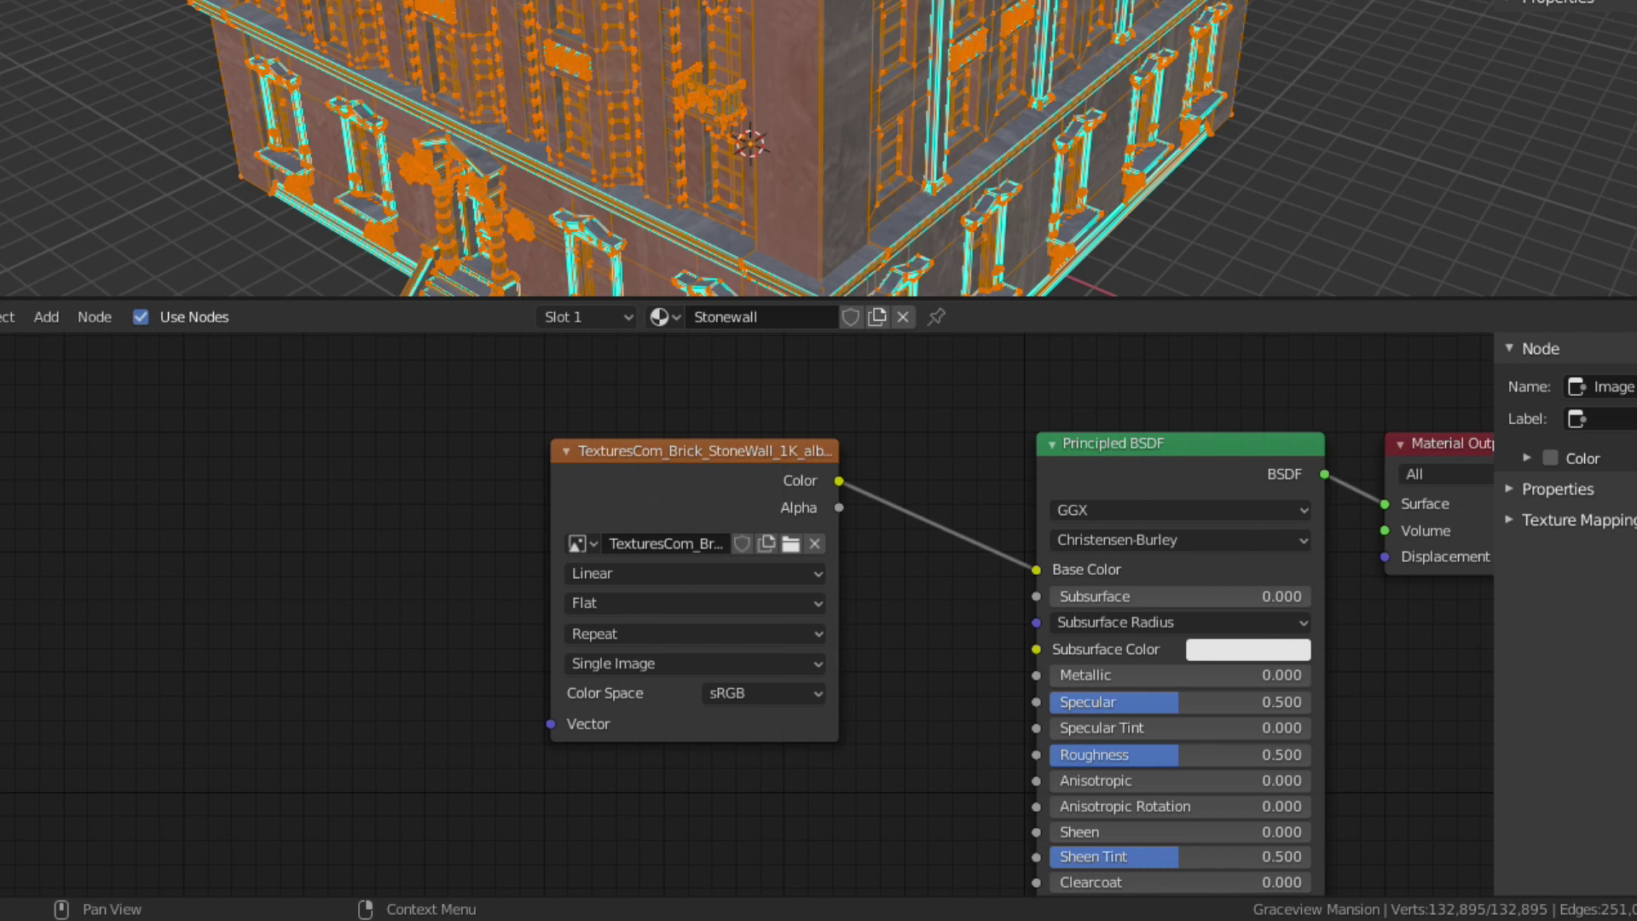
- Add the stone wall normal, height and roughness images to the Stonewall material as image texture nodes
left_click_drag(1534, 632, 576, 858)
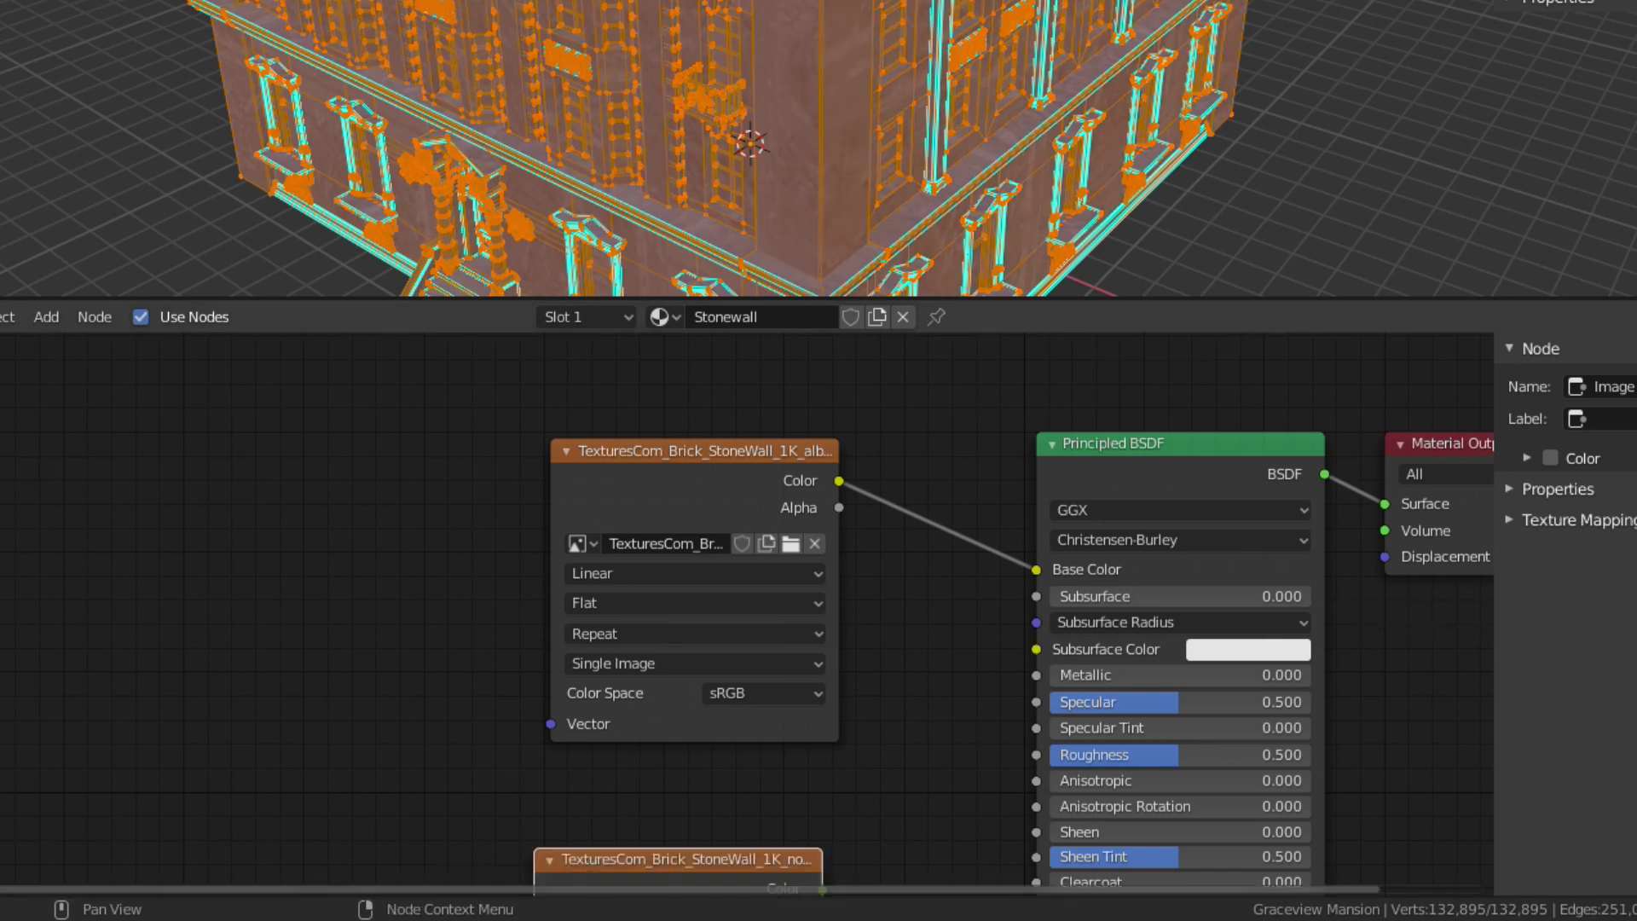
left_click_drag(1145, 632, 1415, 682)
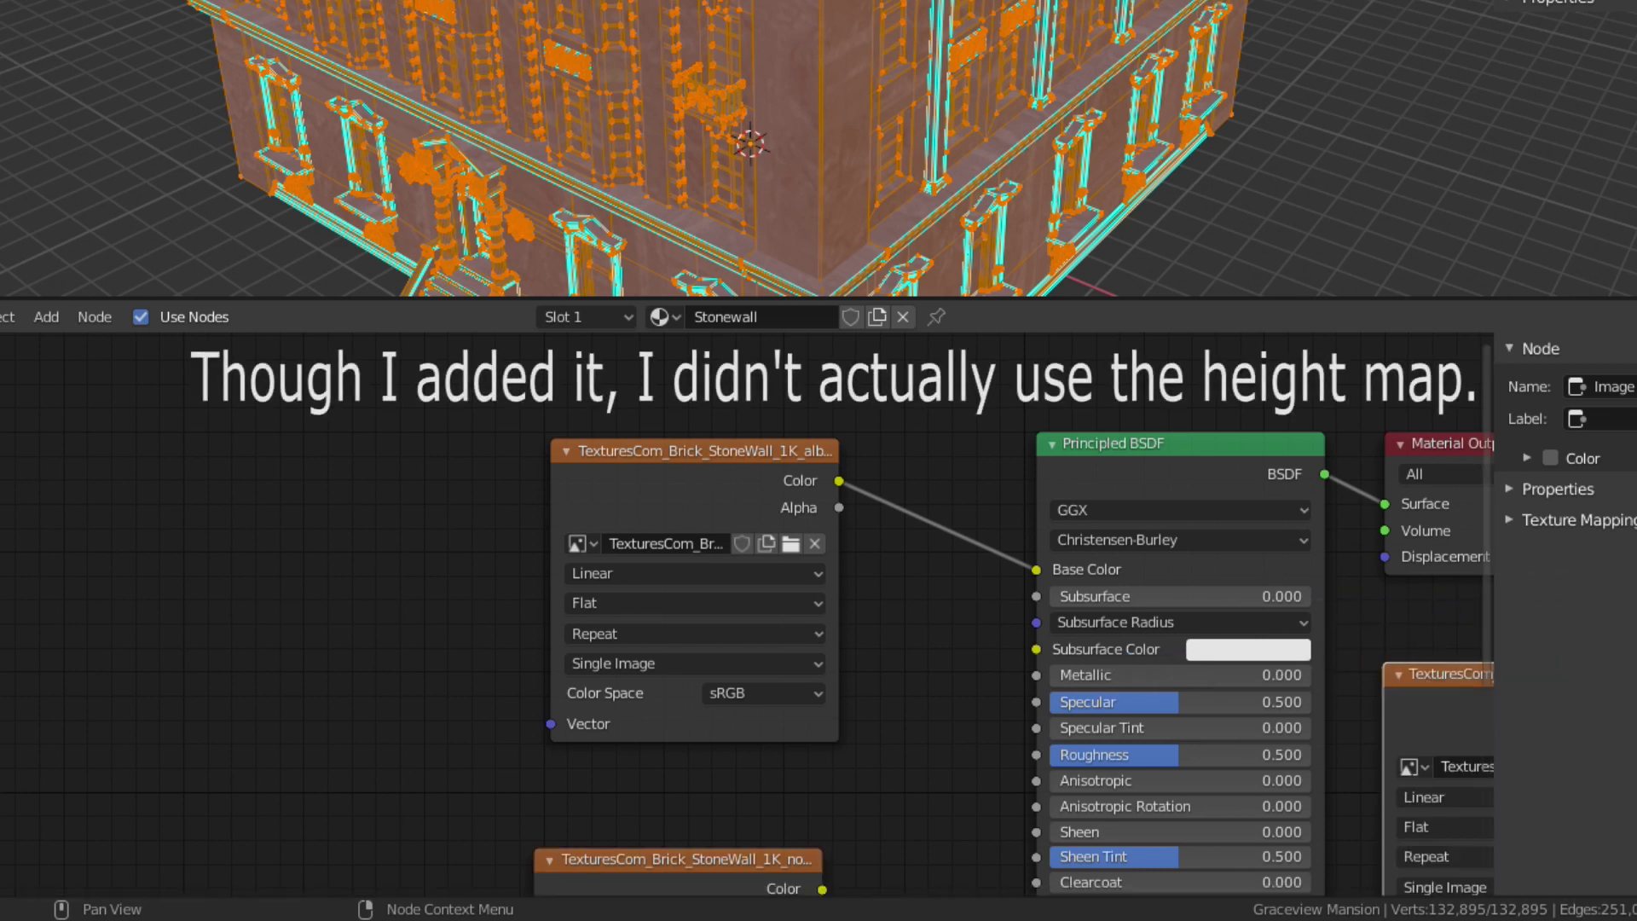
left_click_drag(1628, 350, 226, 747)
- Connect the roughness texture's Color to the Principled BSDF's Roughness and the normal texture's Color to its Normal input
middle_click_drag(501, 747, 287, 544)
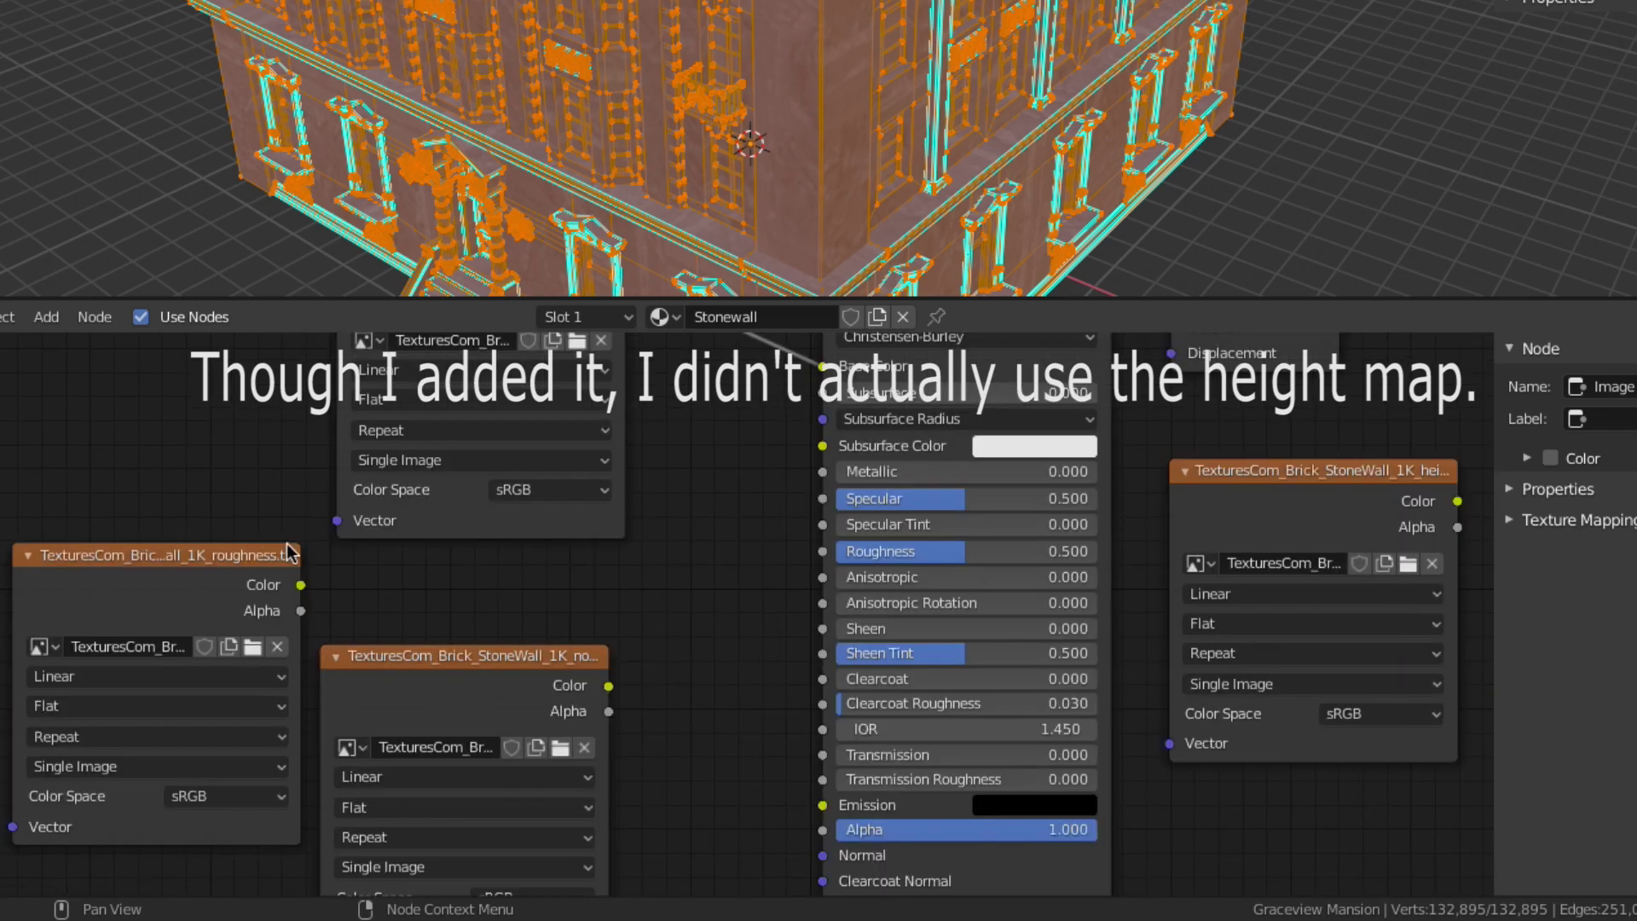
left_click_drag(301, 584, 822, 551)
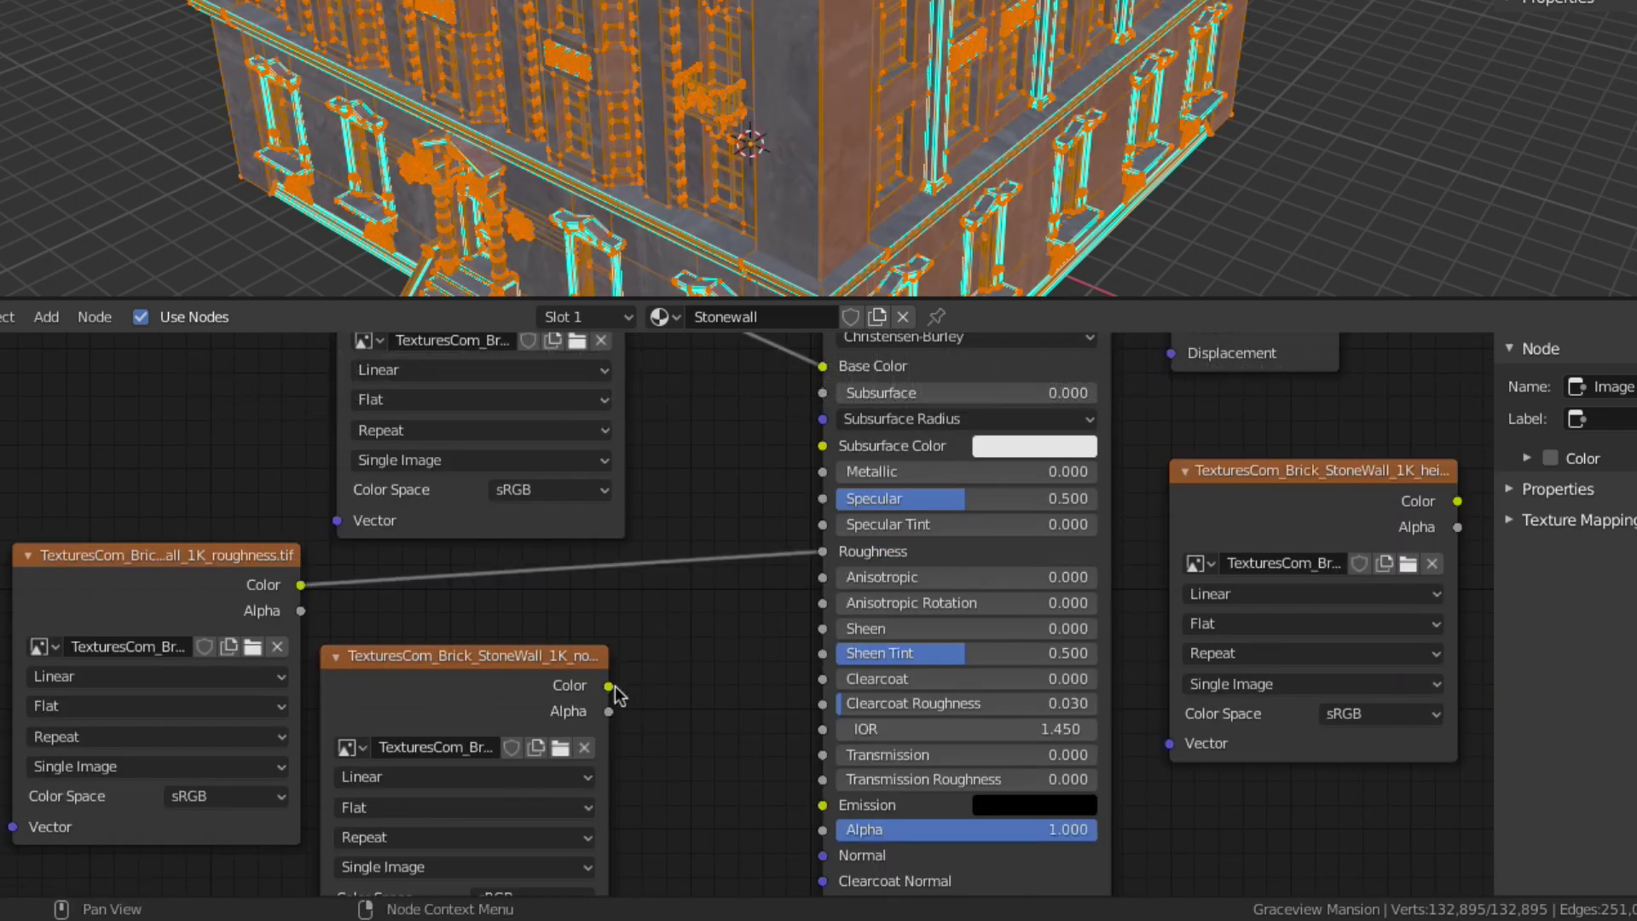
left_click_drag(609, 686, 821, 855)
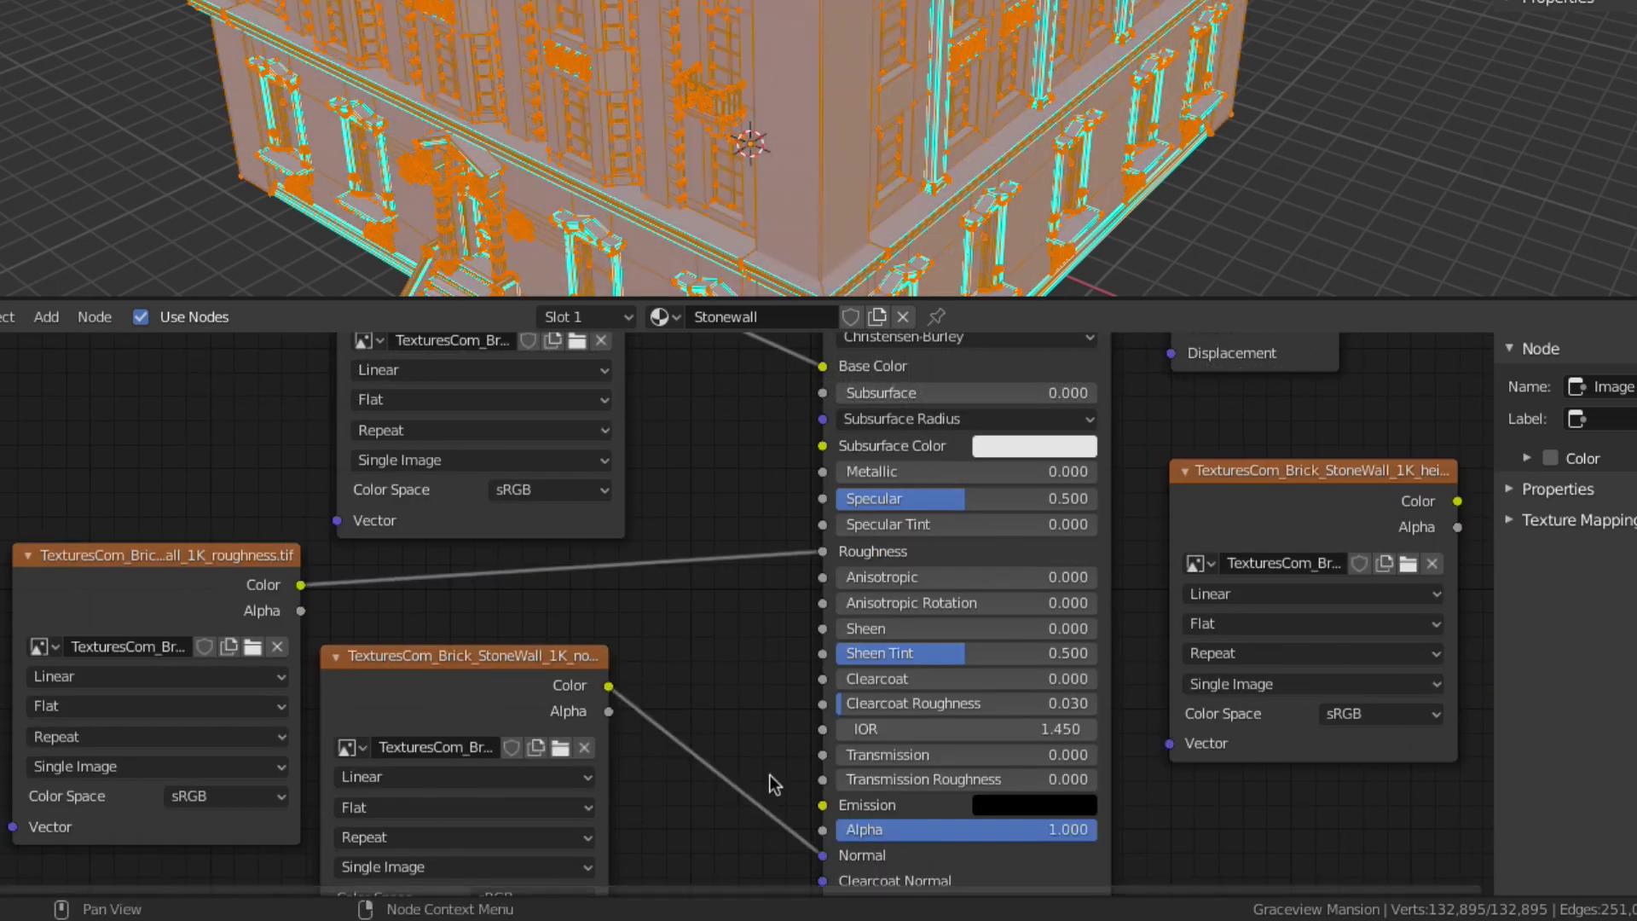
- Set the color space of the normal and roughness texture nodes to Non-Color
mouse_move(714, 614)
middle_mouse_down()
mouse_move(730, 573)
mouse_move(699, 637)
middle_mouse_up()
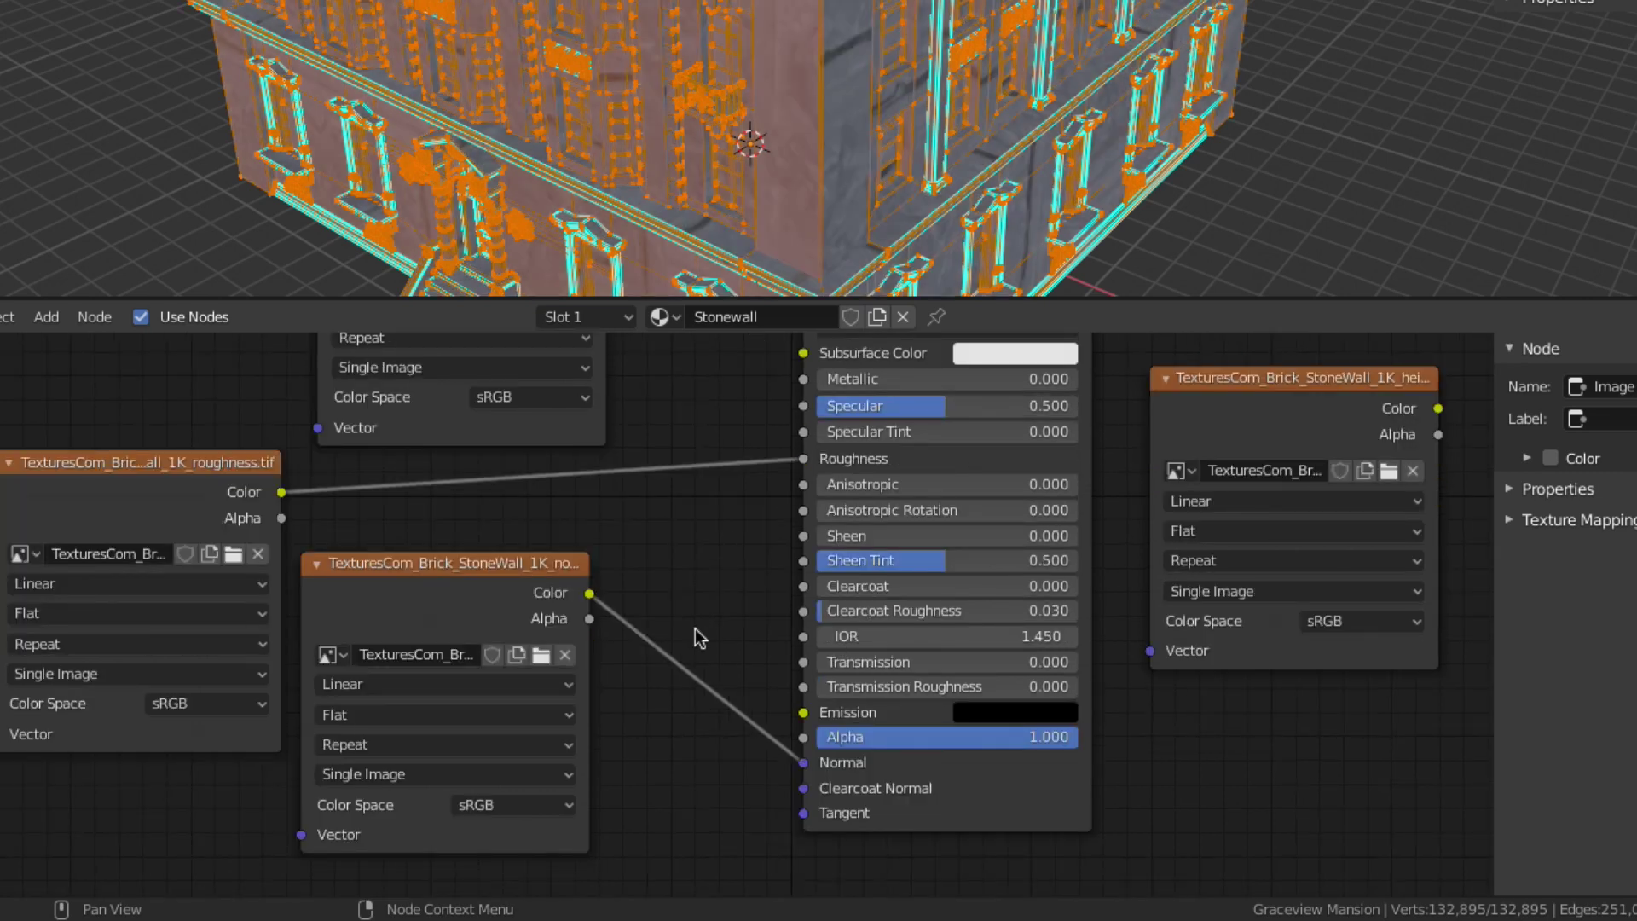
left_click(510, 804)
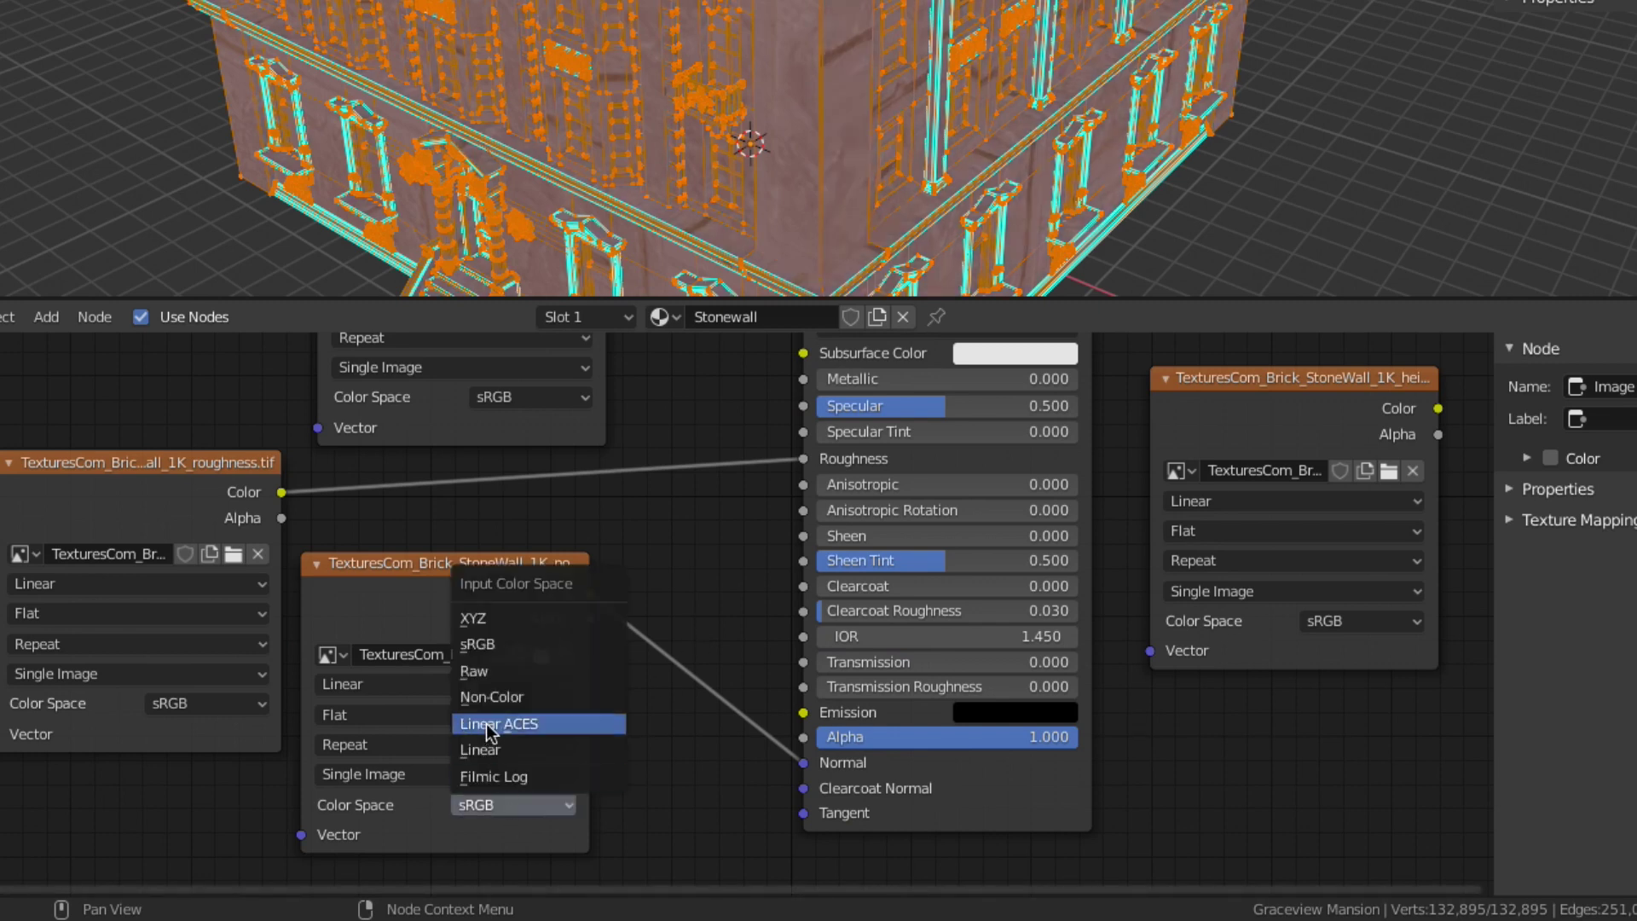
left_click(489, 698)
left_click(228, 705)
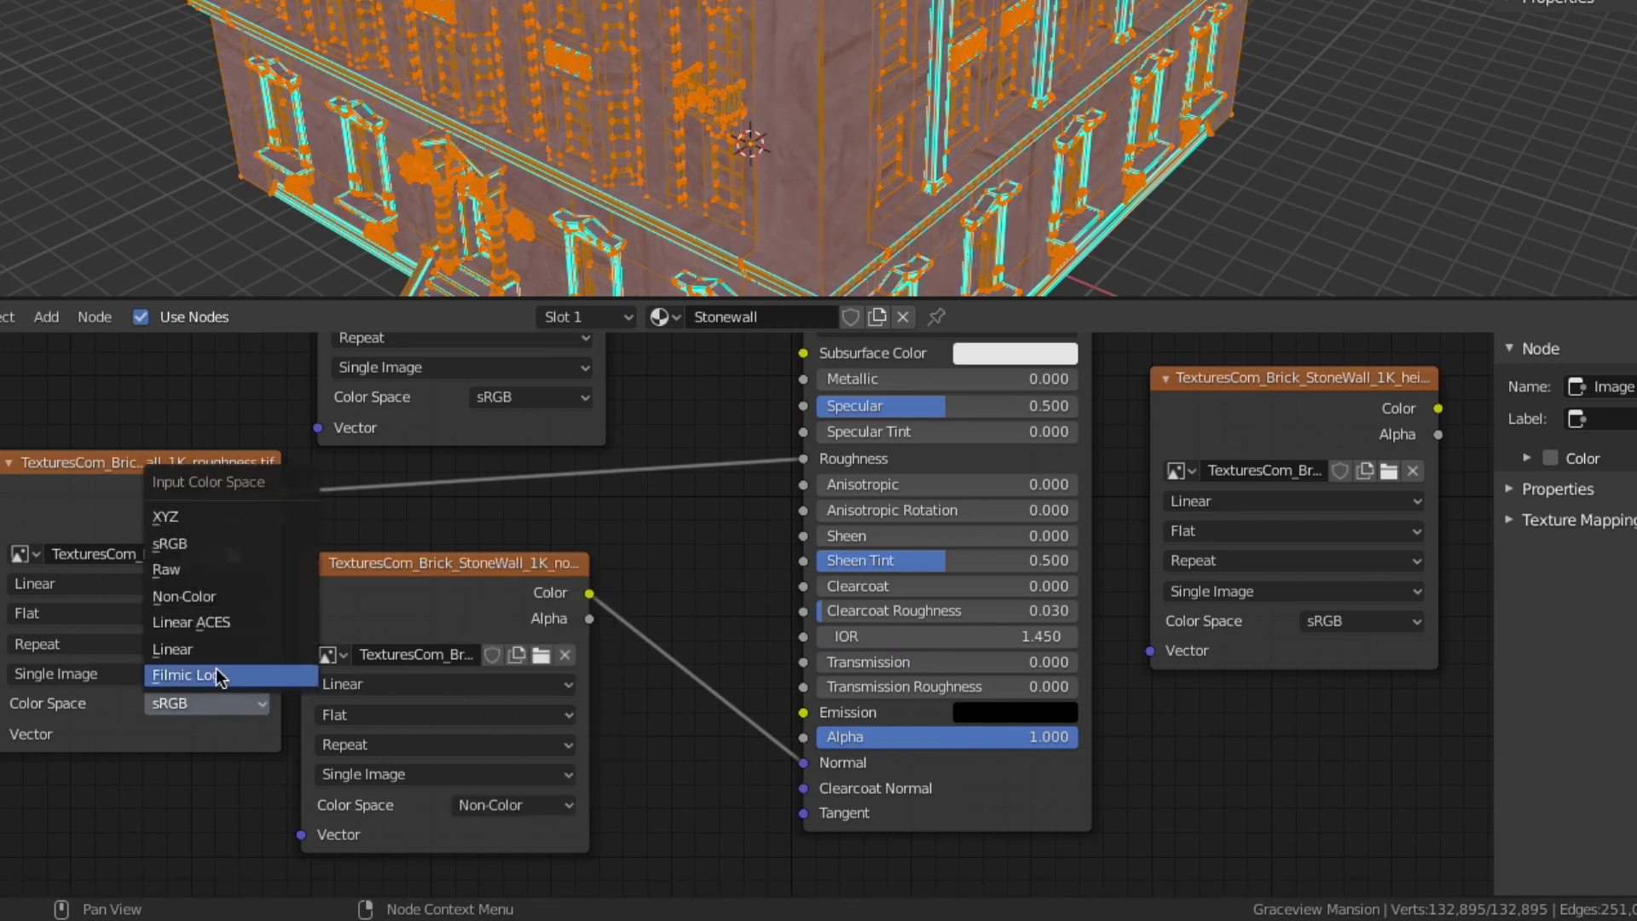
left_click(218, 597)
- Move the normal texture node below the roughness node and insert a Normal Map node on its link to the Principled BSDF
mouse_move(479, 567)
left_mouse_down()
mouse_move(466, 627)
mouse_move(284, 782)
mouse_move(162, 785)
left_mouse_up()
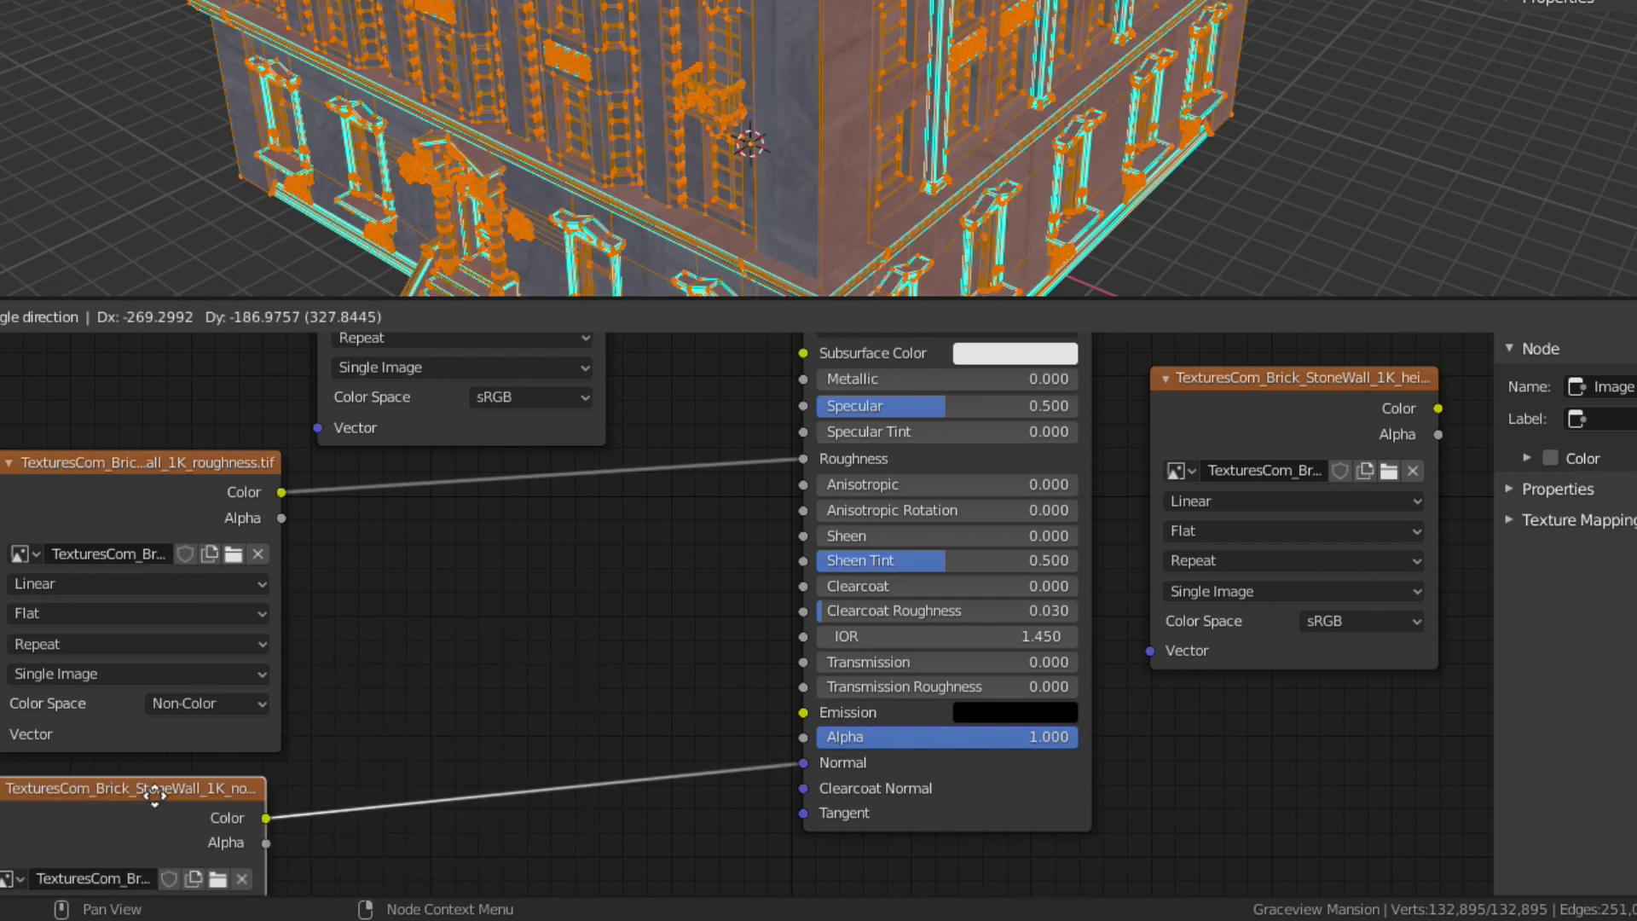
key("shift+a")
mouse_move(529, 787)
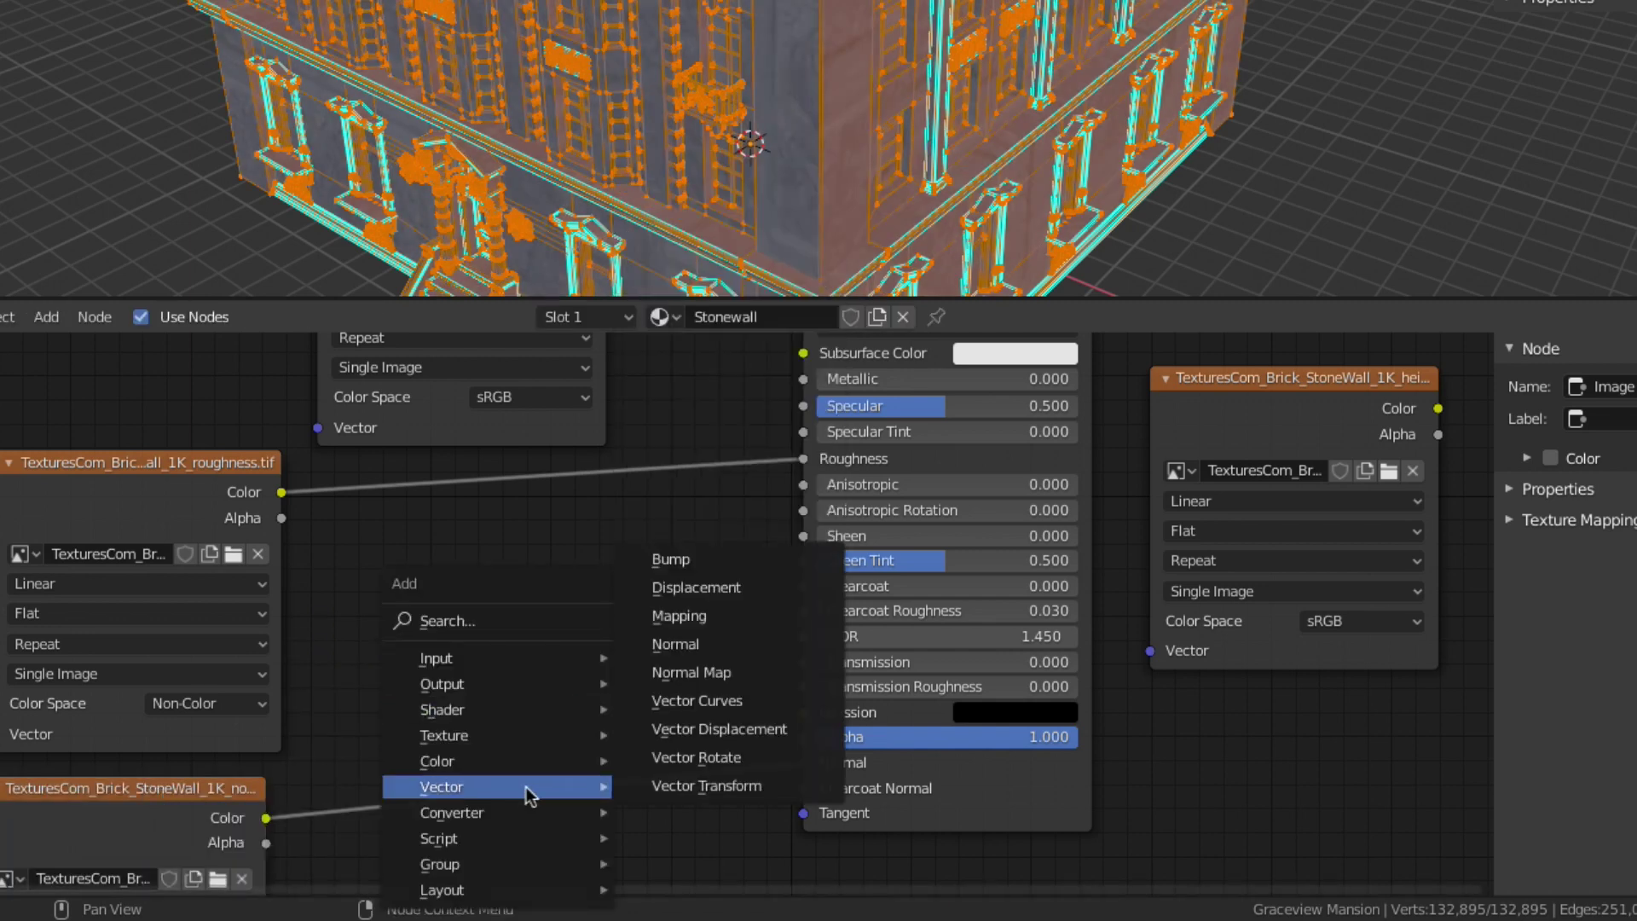
left_click(682, 673)
left_click(503, 704)
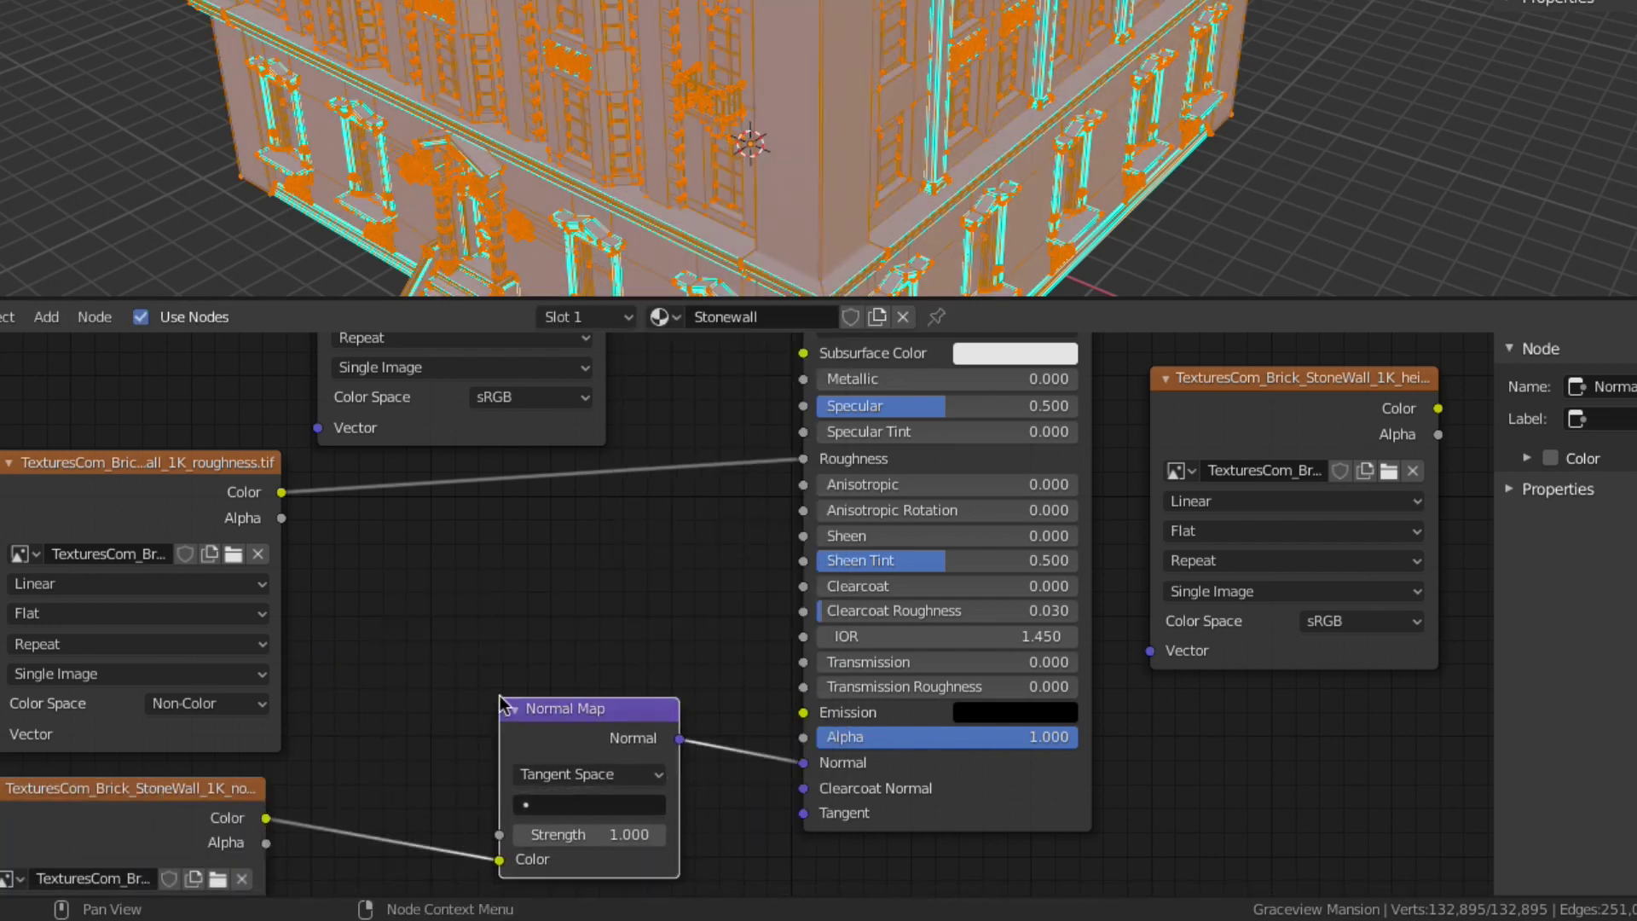
middle_click_drag(528, 548, 950, 620)
scroll(1047, 612, "down", 4)
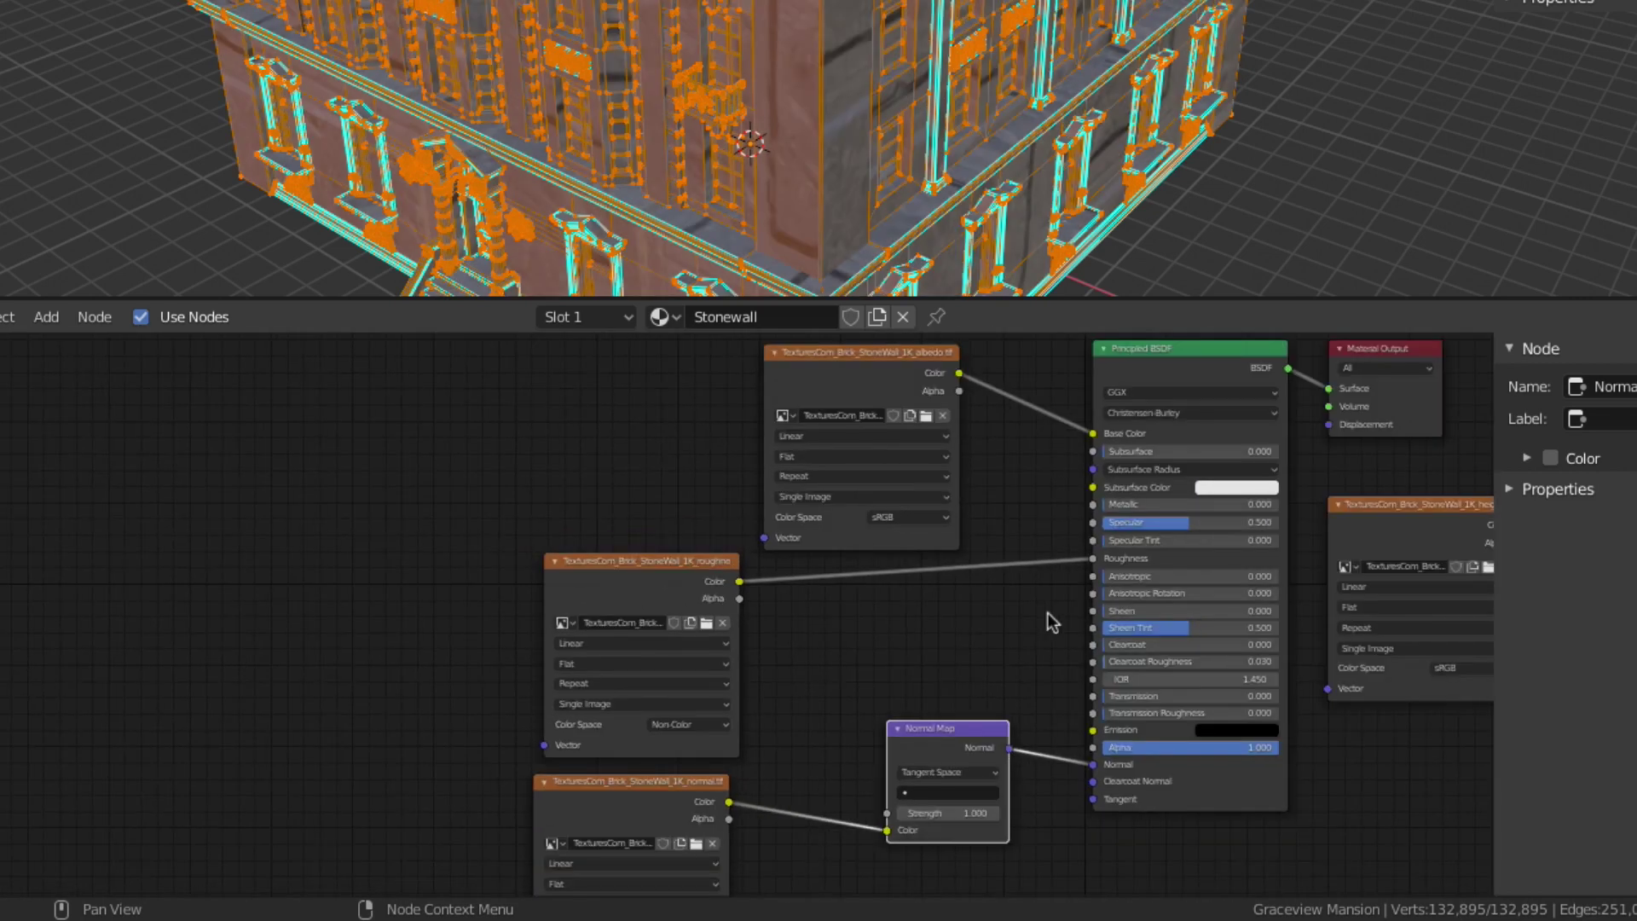
- Add a Mapping node to the Stonewall material, placed before the image texture nodes
scroll(1065, 586, "down", 1)
key("shift+a")
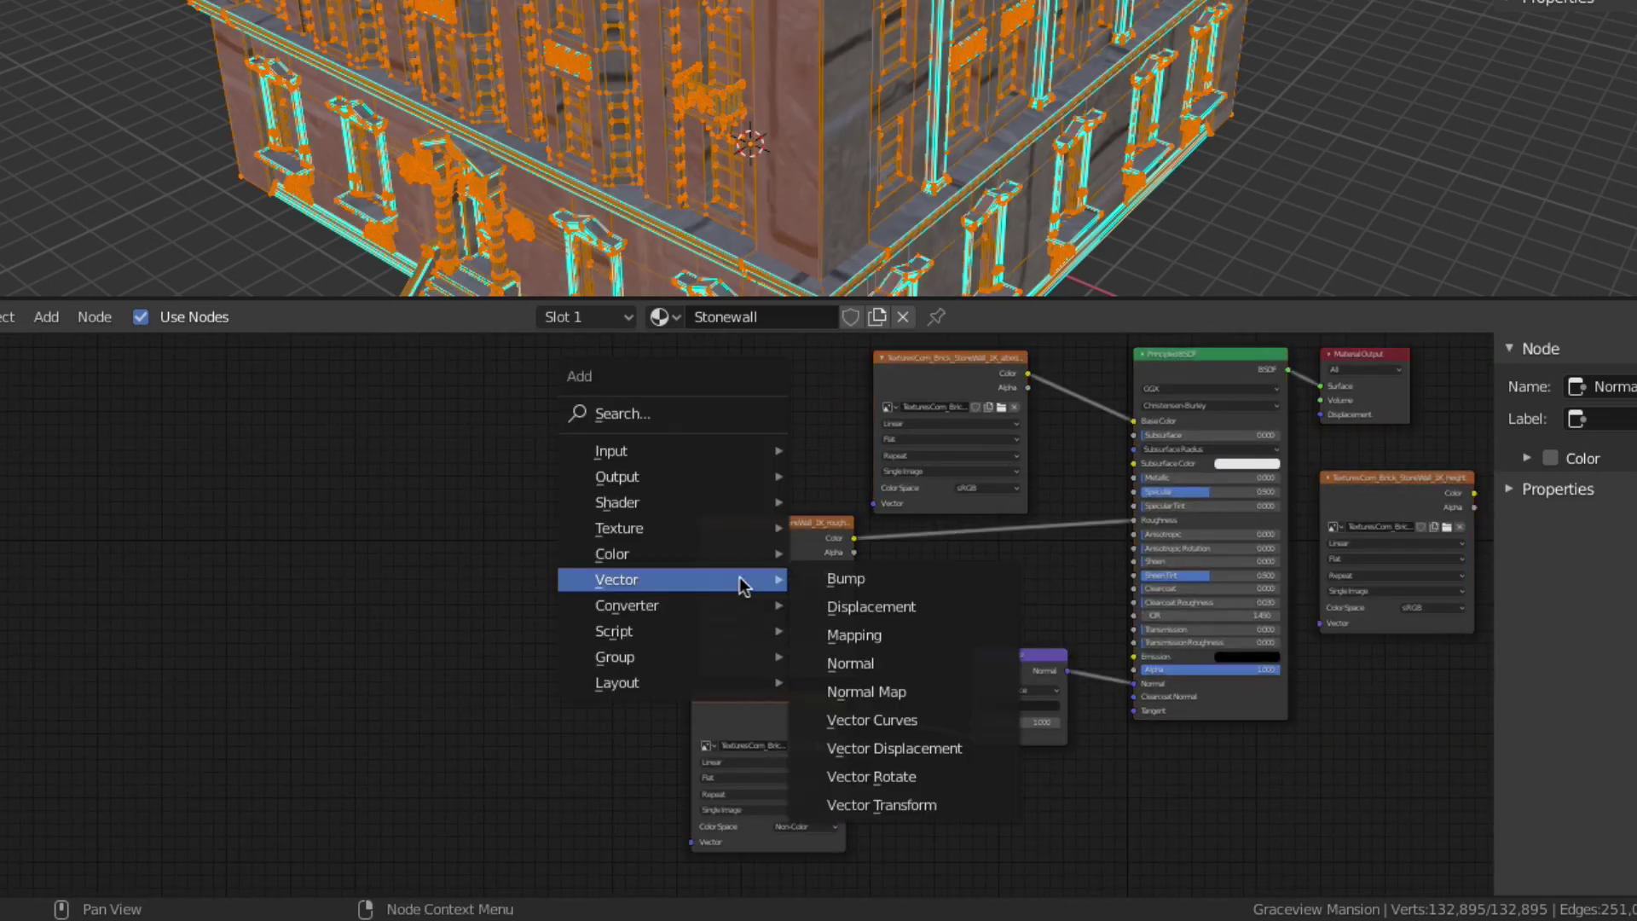
left_click(601, 415)
type("mapp")
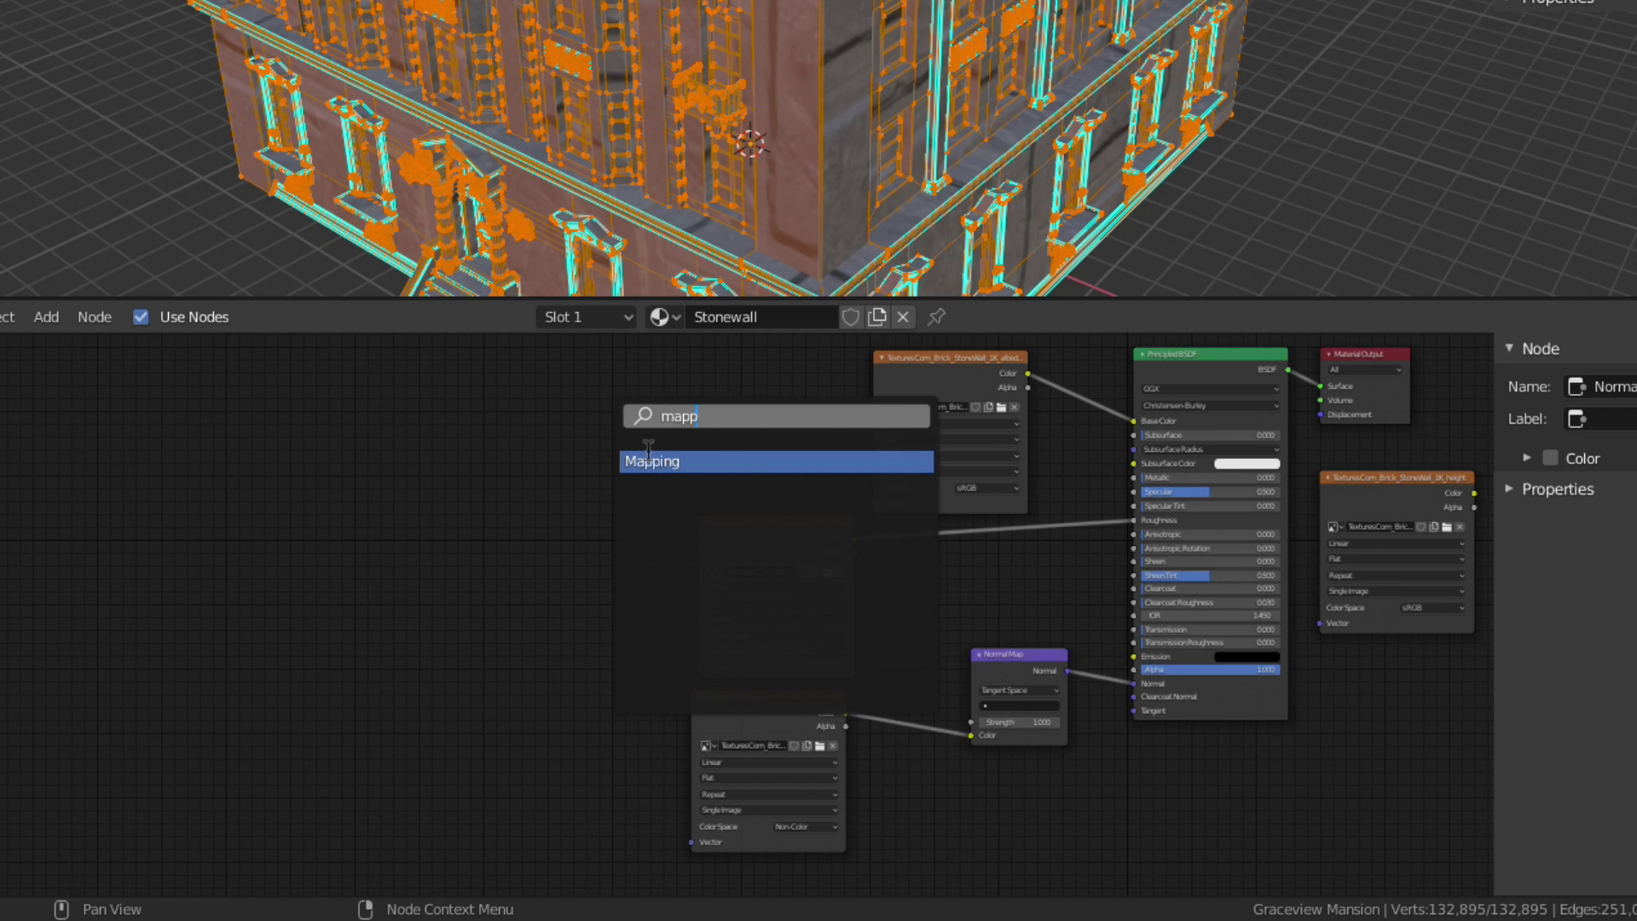
left_click(650, 461)
left_click(445, 493)
- Add a Texture Coordinate node in front of the Mapping node
key("shift+a")
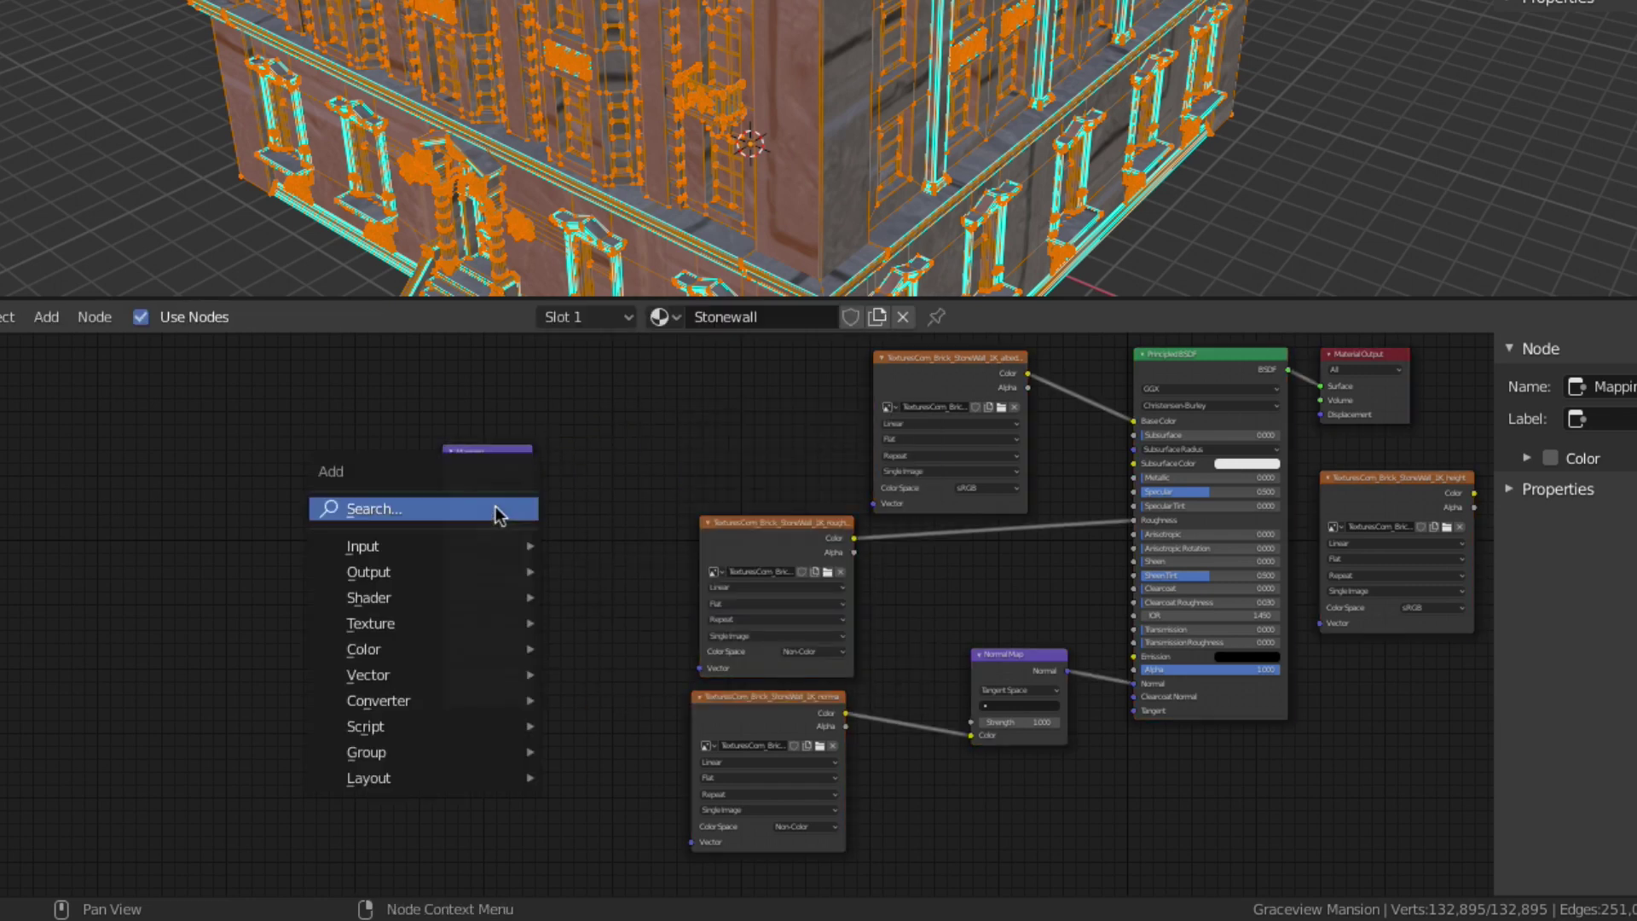
left_click(499, 508)
type("text")
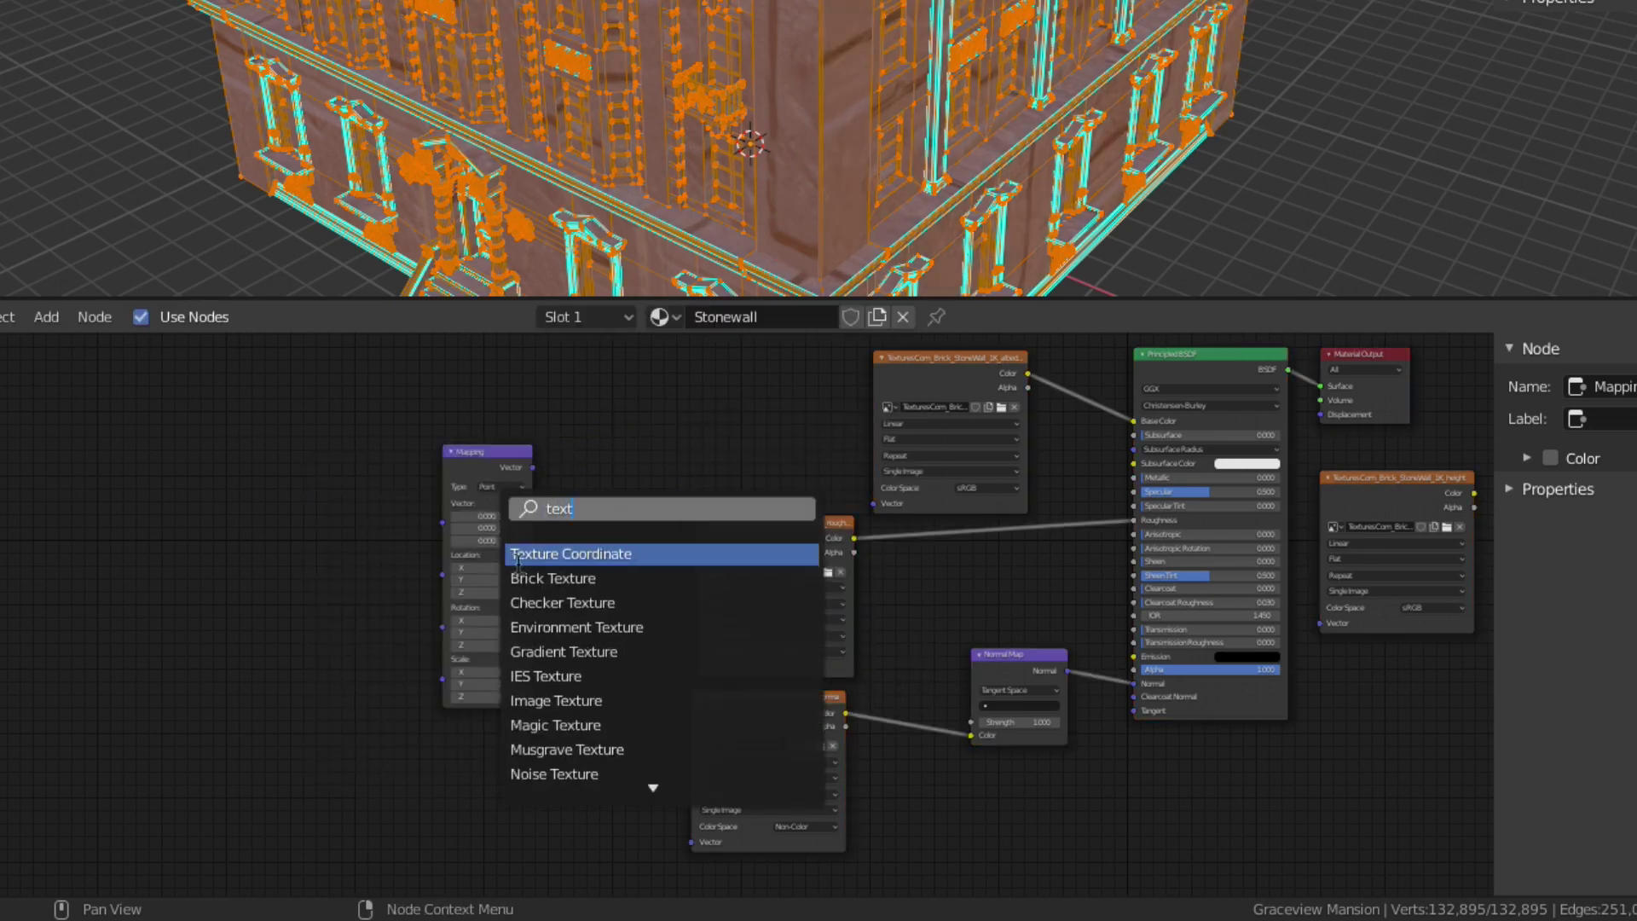
key("Return")
left_click(187, 555)
scroll(320, 556, "up", 6)
- Connect the Texture Coordinate's UV to the Mapping node's Vector input, and the Mapping node's output to the roughness texture's Vector
middle_click_drag(339, 554, 786, 635)
scroll(786, 635, "up", 3)
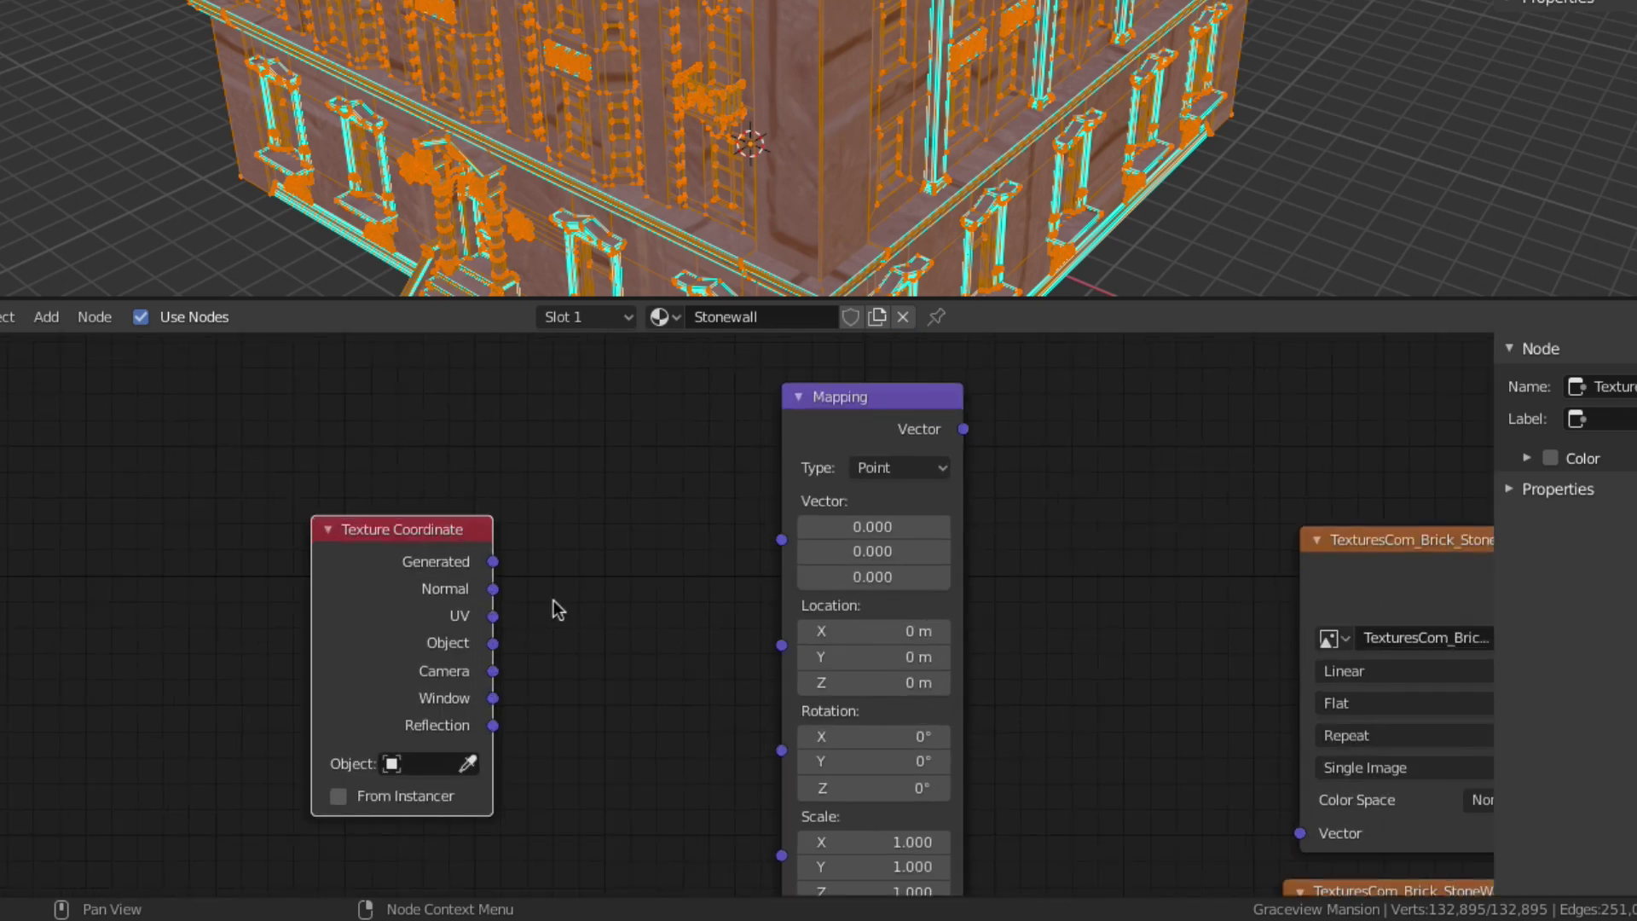
left_click_drag(493, 615, 781, 539)
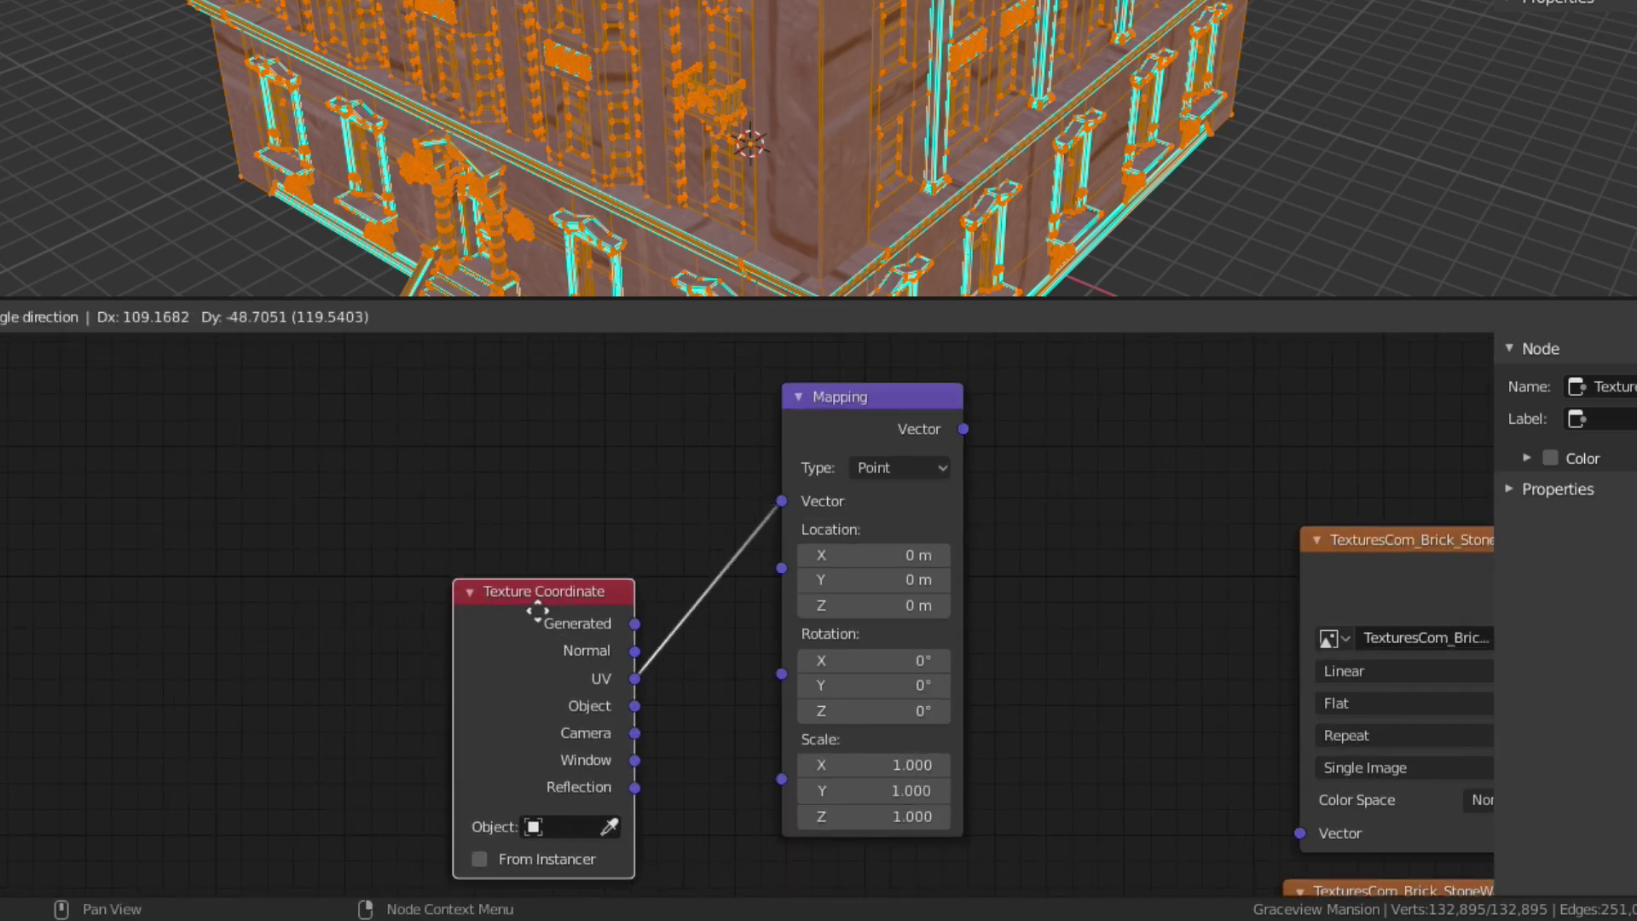
left_click_drag(537, 611, 550, 617)
left_click_drag(840, 425, 949, 653)
left_click_drag(1050, 657, 1244, 783)
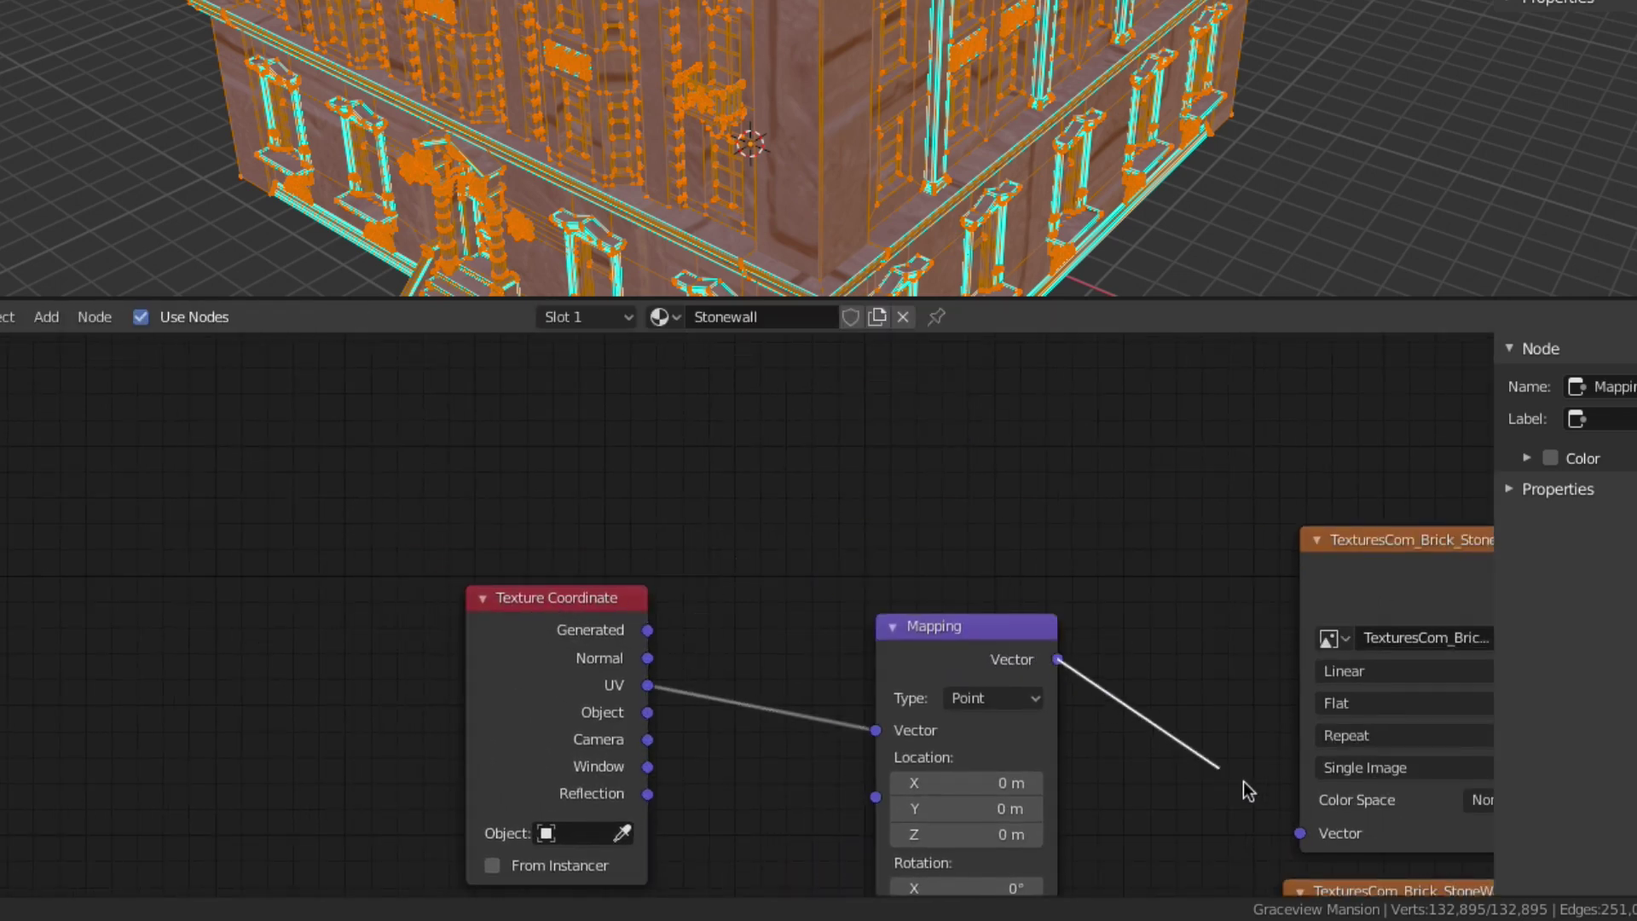
left_click_drag(1298, 840, 1299, 835)
- Set the Mapping node's X and Y scale to 4
scroll(1134, 618, "down", 1)
middle_click_drag(1089, 603, 946, 390)
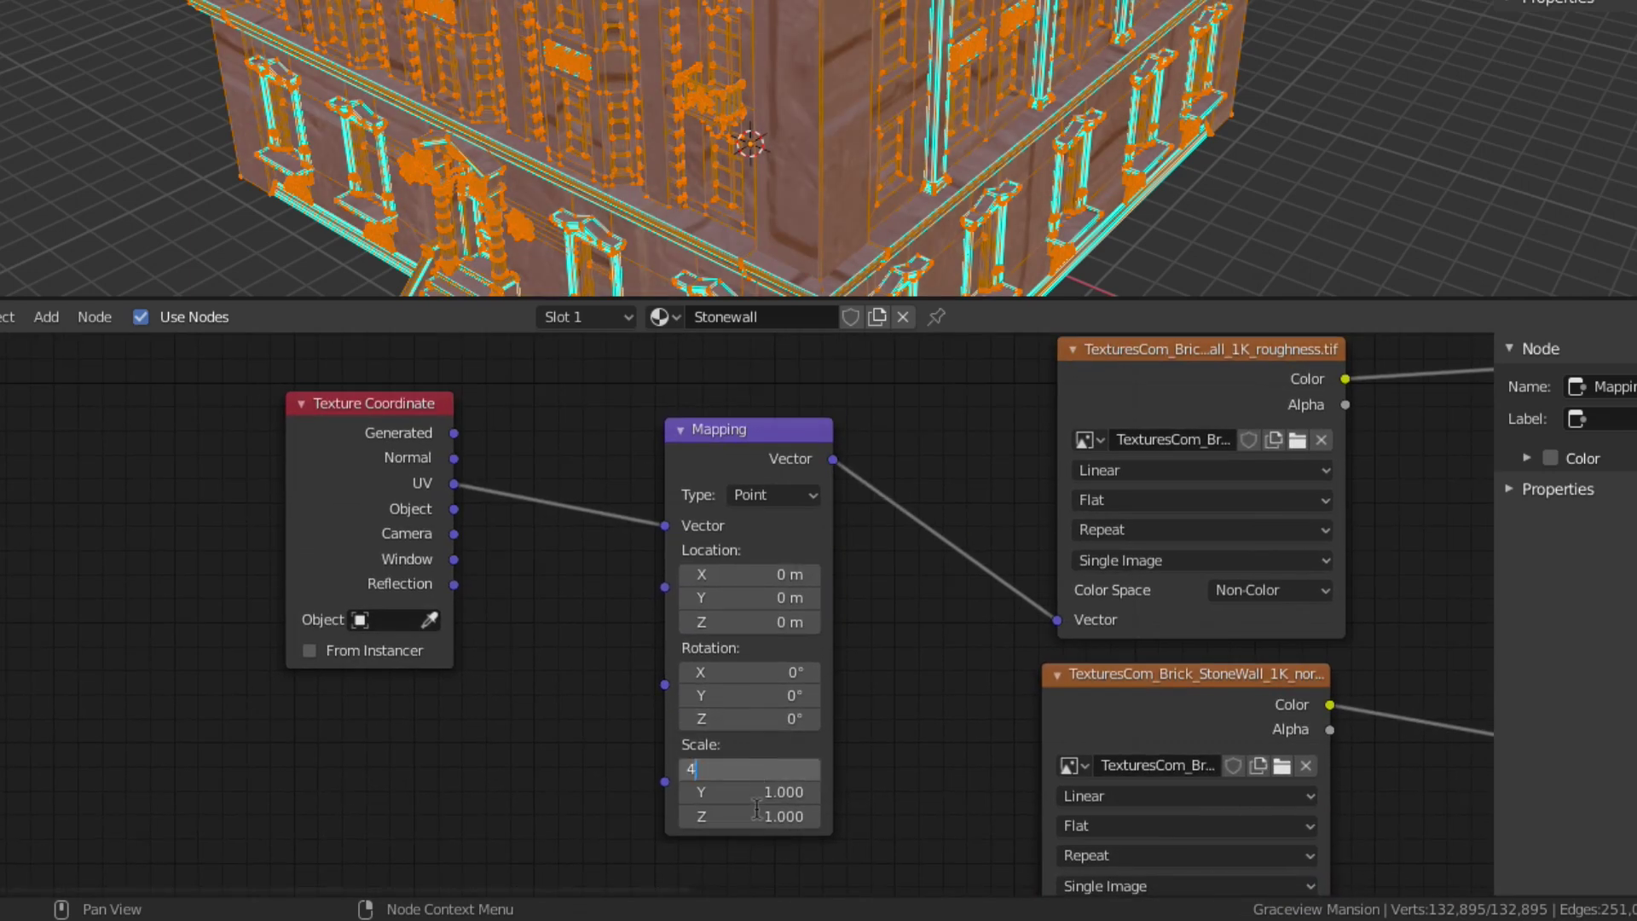
type("4")
key("Return")
type("4")
key("Return")
- Connect the Mapping node's Vector output to the Vector inputs of the albedo, normal and height texture nodes
scroll(862, 588, "down", 2)
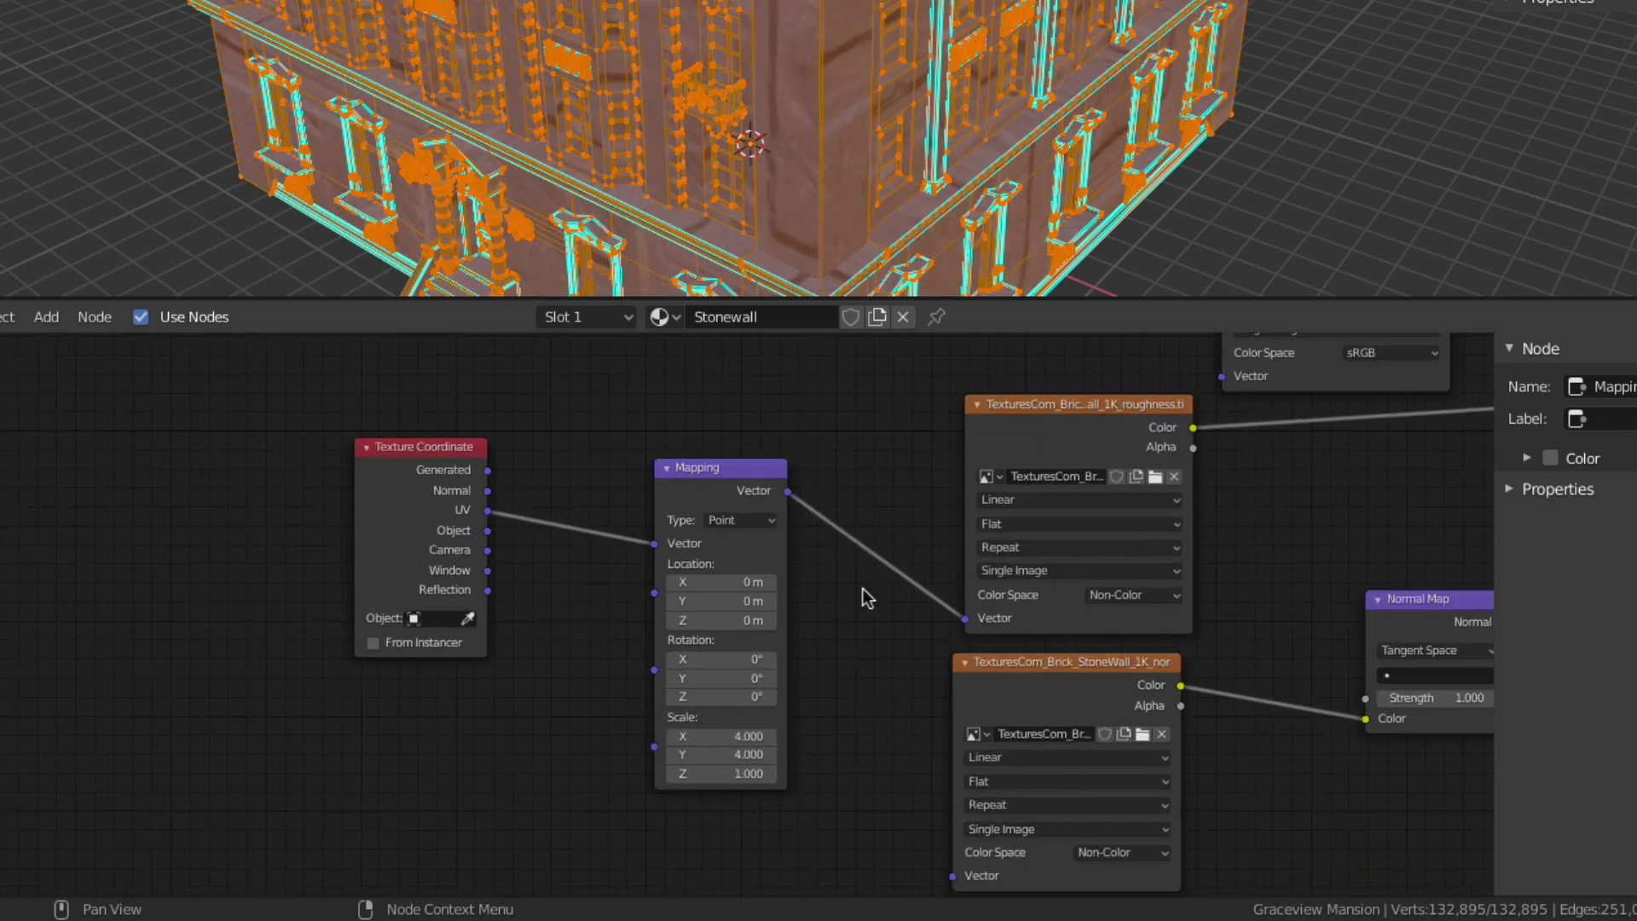
left_click_drag(763, 510, 1147, 413)
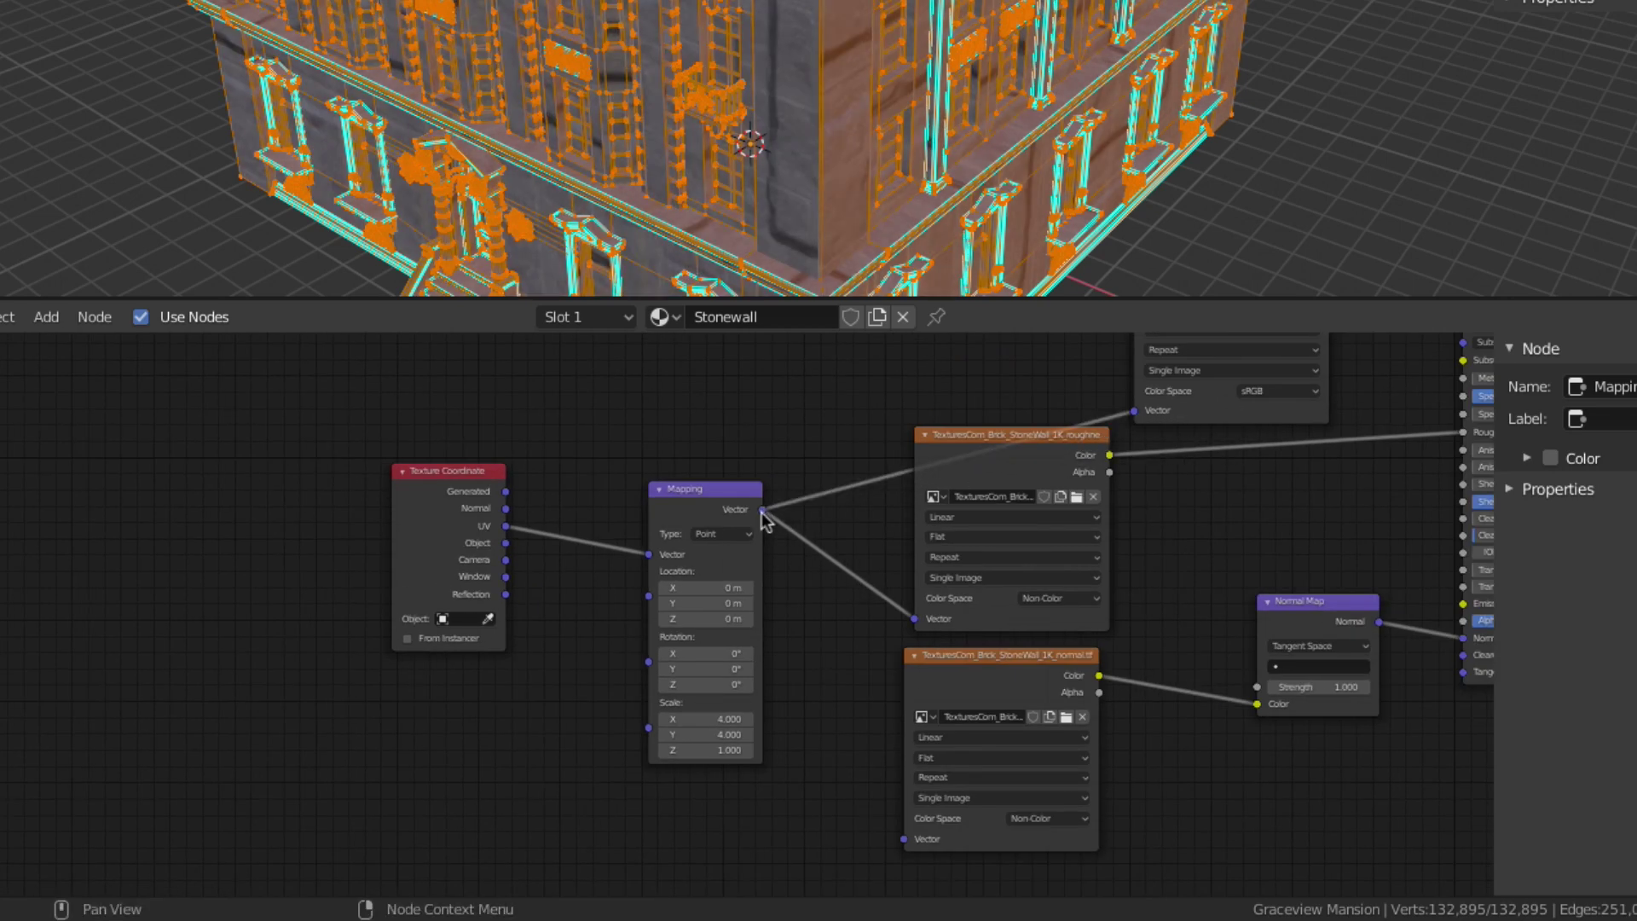
left_click_drag(763, 510, 907, 841)
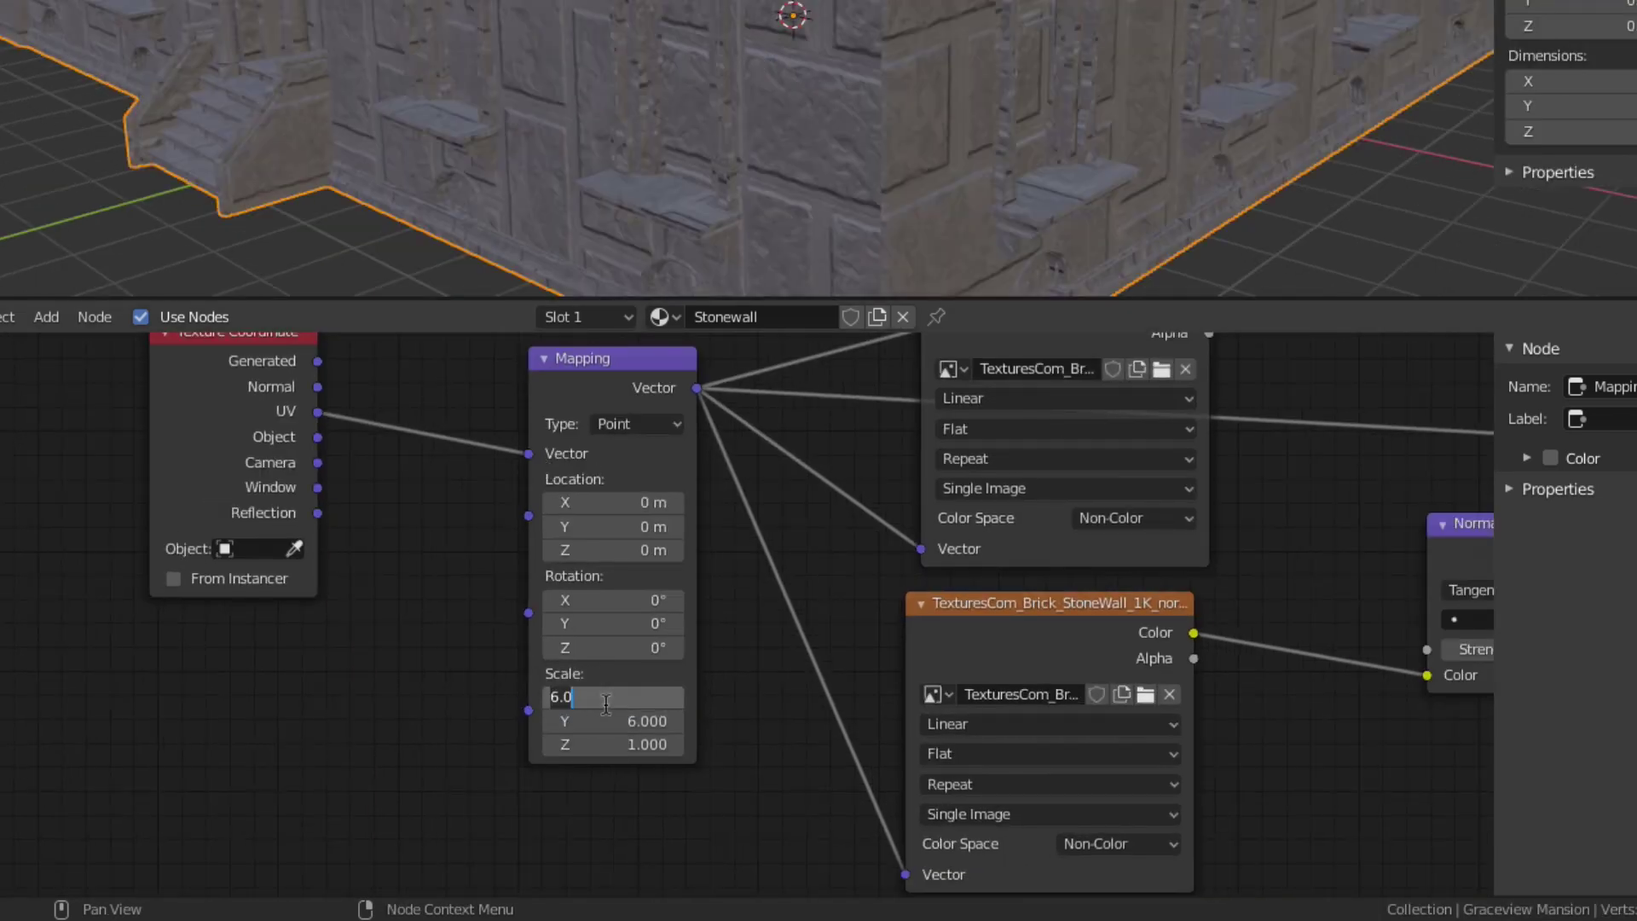
- Set the Mapping node's X and Y scale to 12
key("Tab")
type("12")
key("Return")
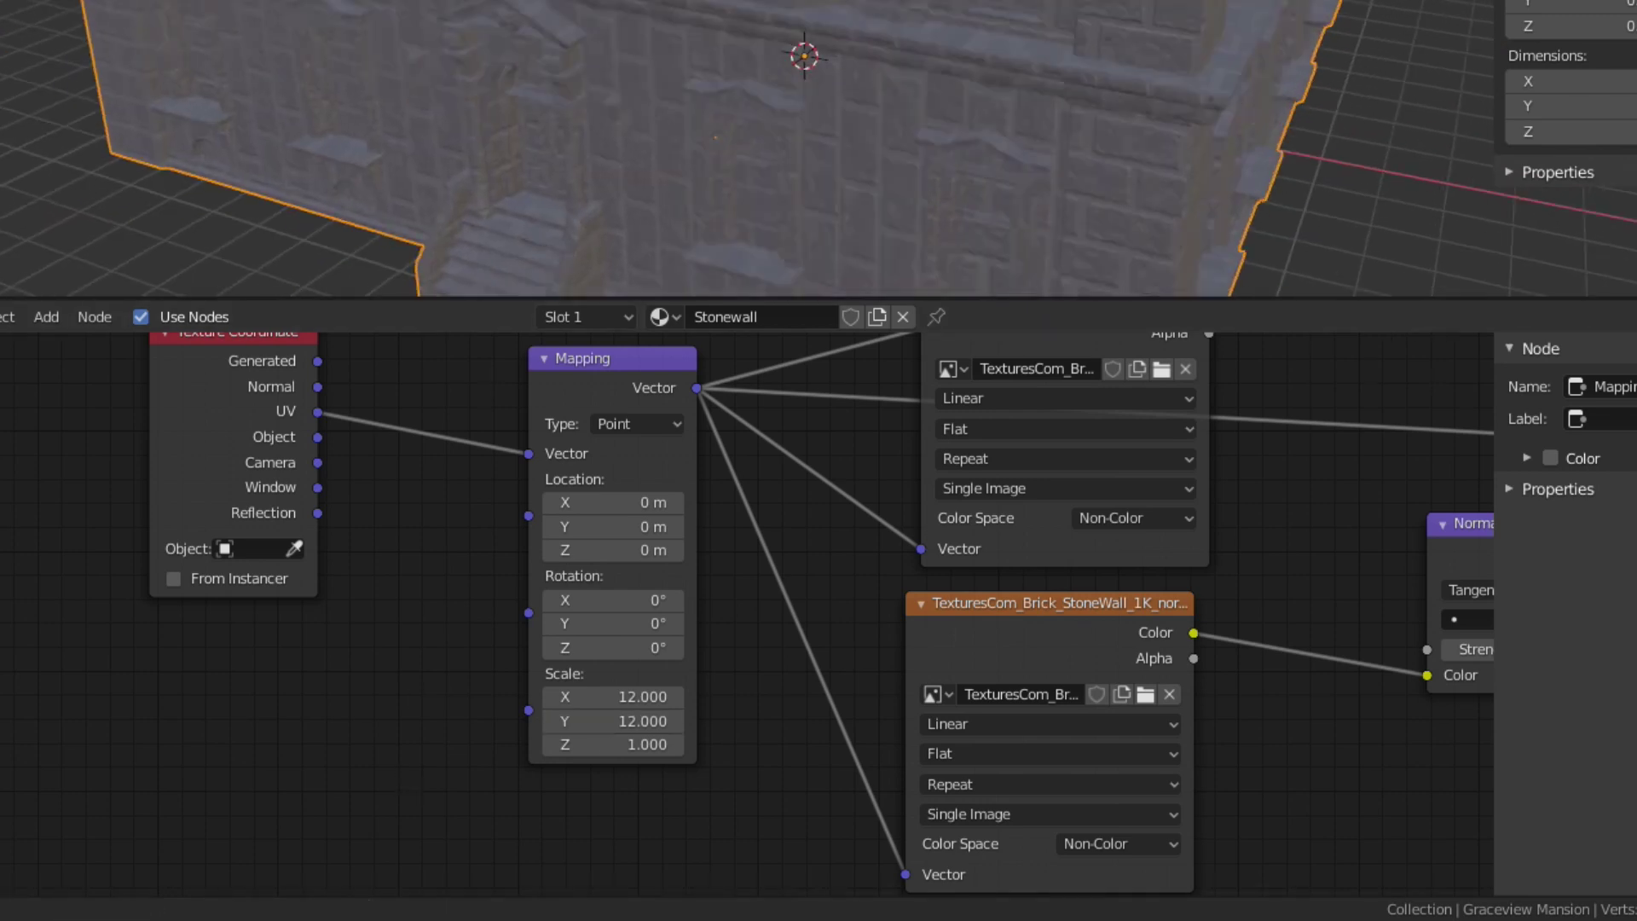
middle_click_drag(1211, 18, 963, 25)
- Insert an RGB Curves node on the link between the albedo texture and the Principled BSDF's Base Color
middle_click_drag(762, 481, 86, 891)
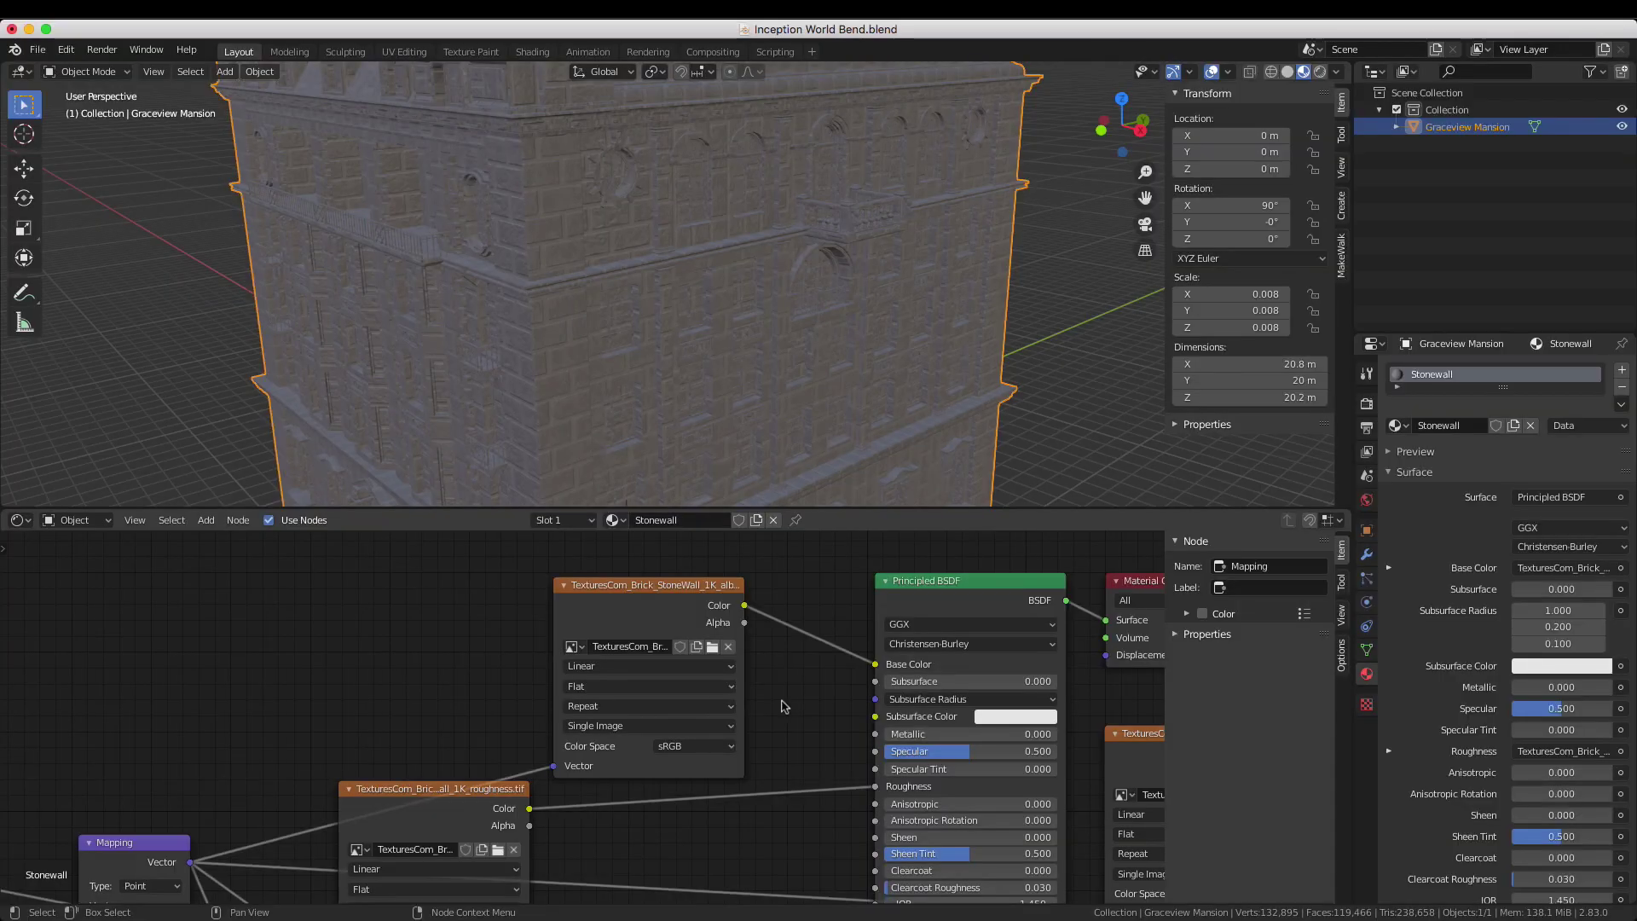
key("shift+a")
mouse_move(759, 794)
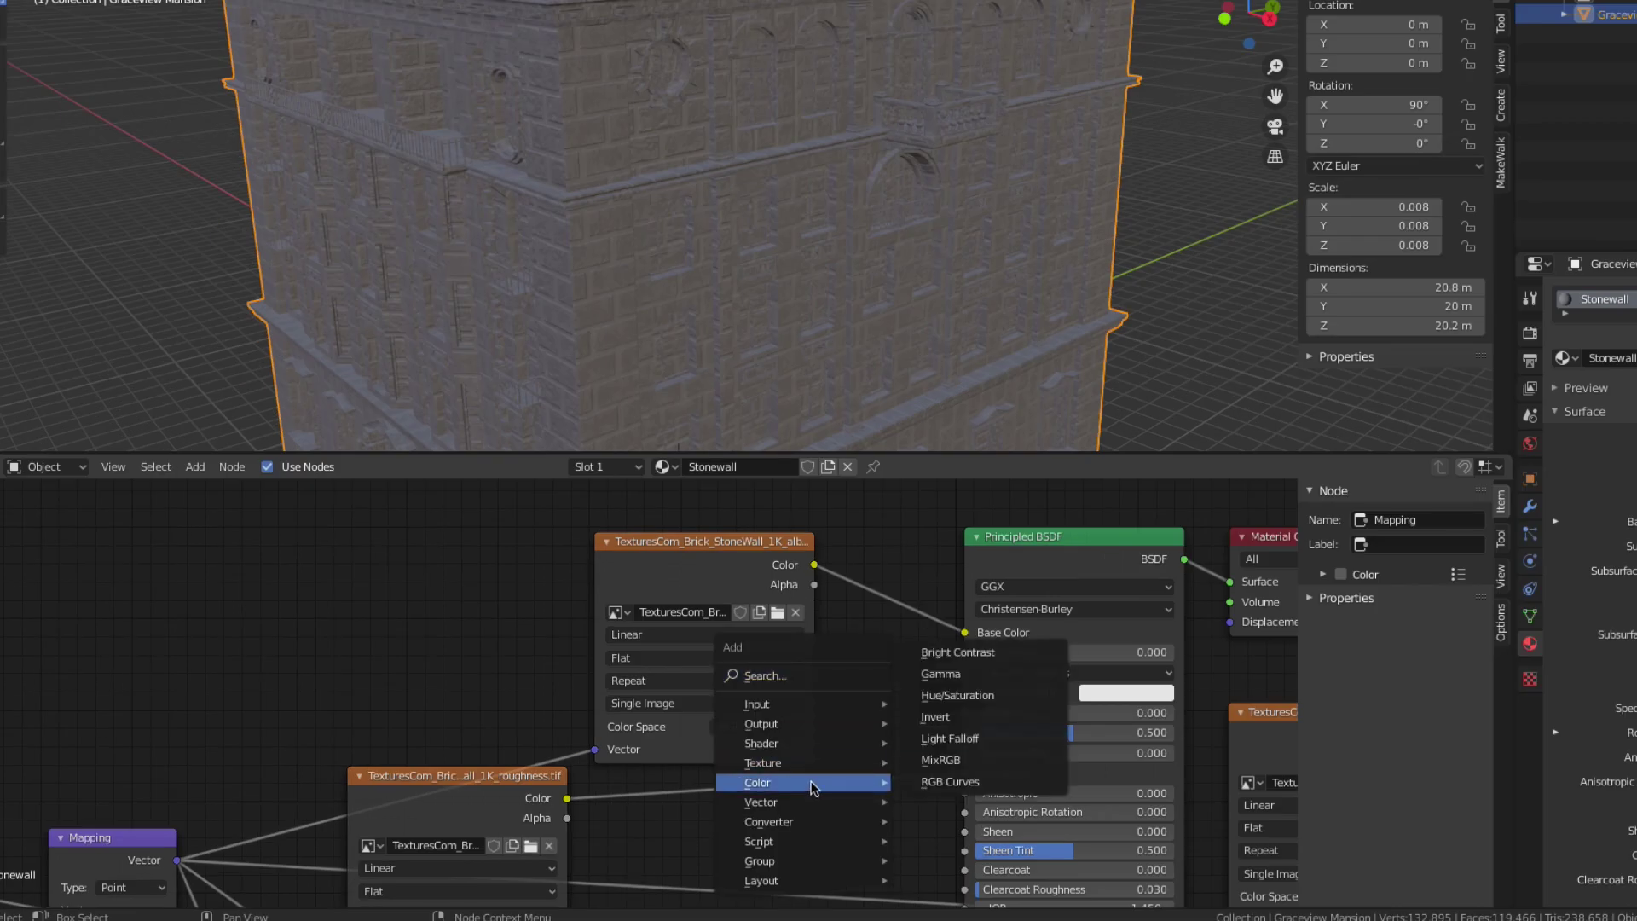
left_click(952, 781)
left_click(858, 866)
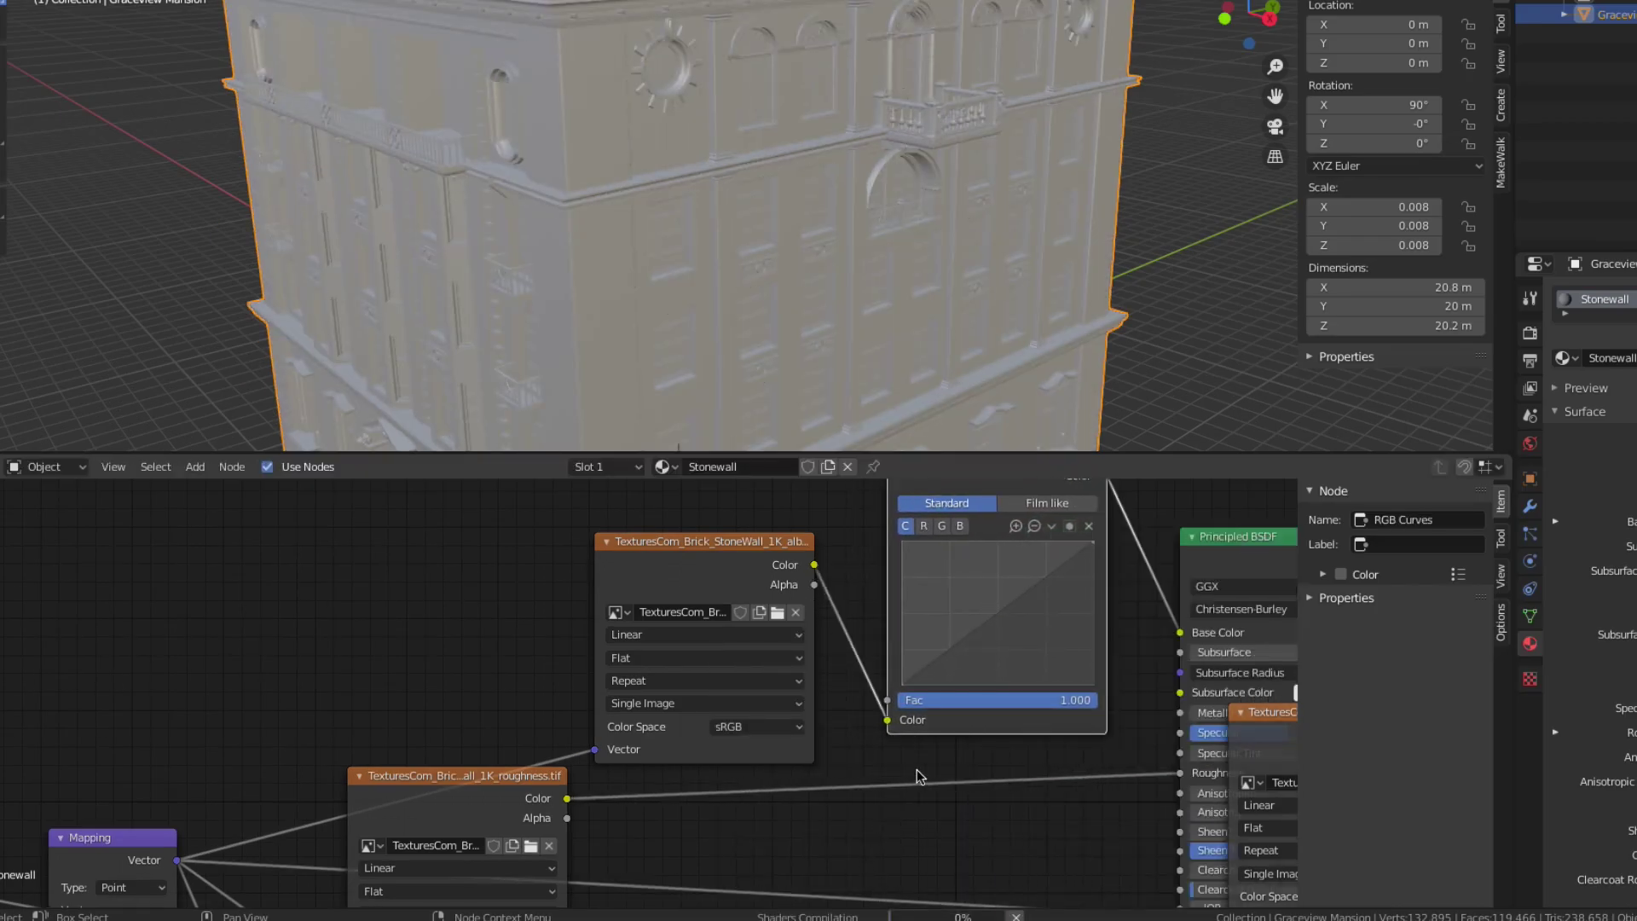
- Brighten the stone by adding a point to the RGB Curves node's combined curve at about X 0.33, Y 0.76
middle_click_drag(917, 776, 816, 848)
scroll(933, 720, "up", 2)
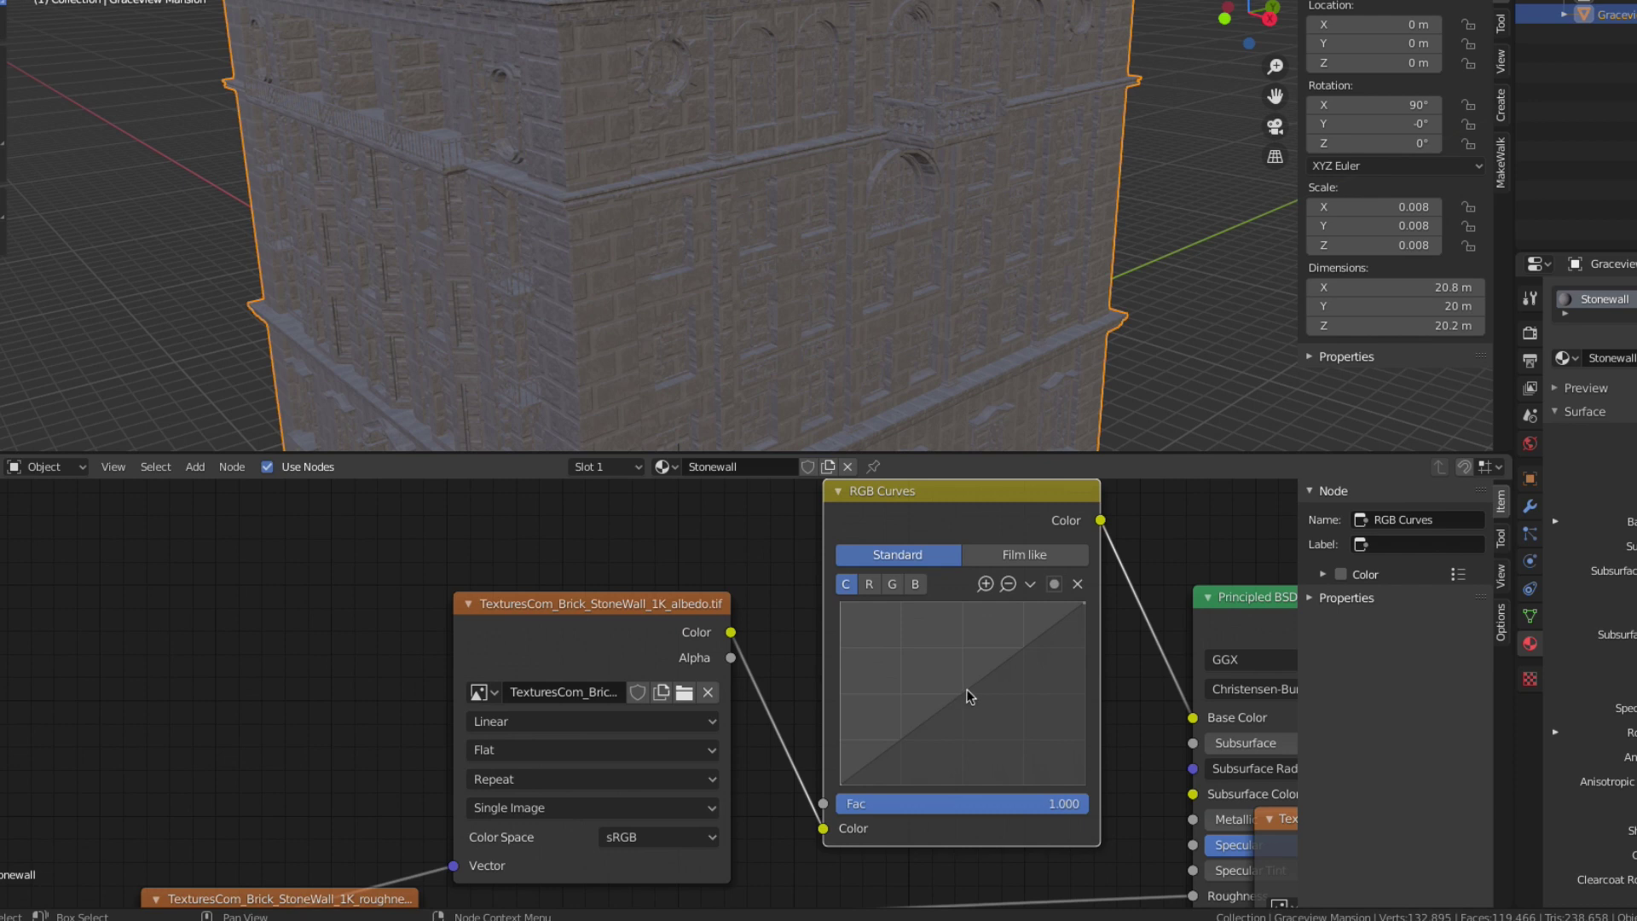
left_click_drag(969, 696, 920, 648)
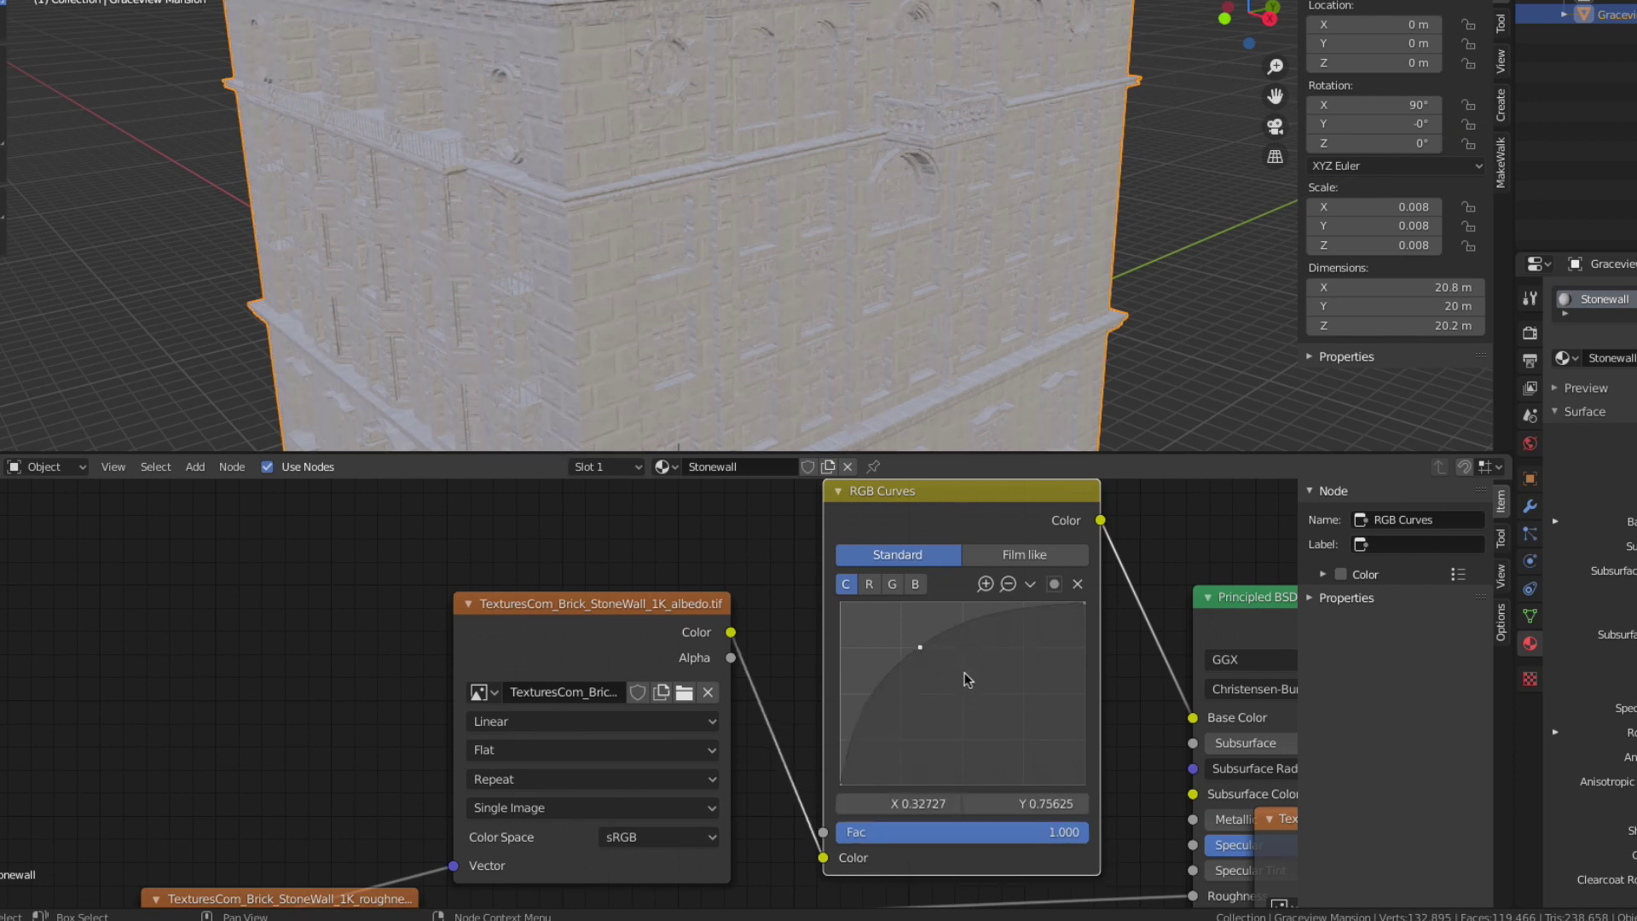
middle_click_drag(970, 677, 837, 663)
scroll(642, 140, "down", 1)
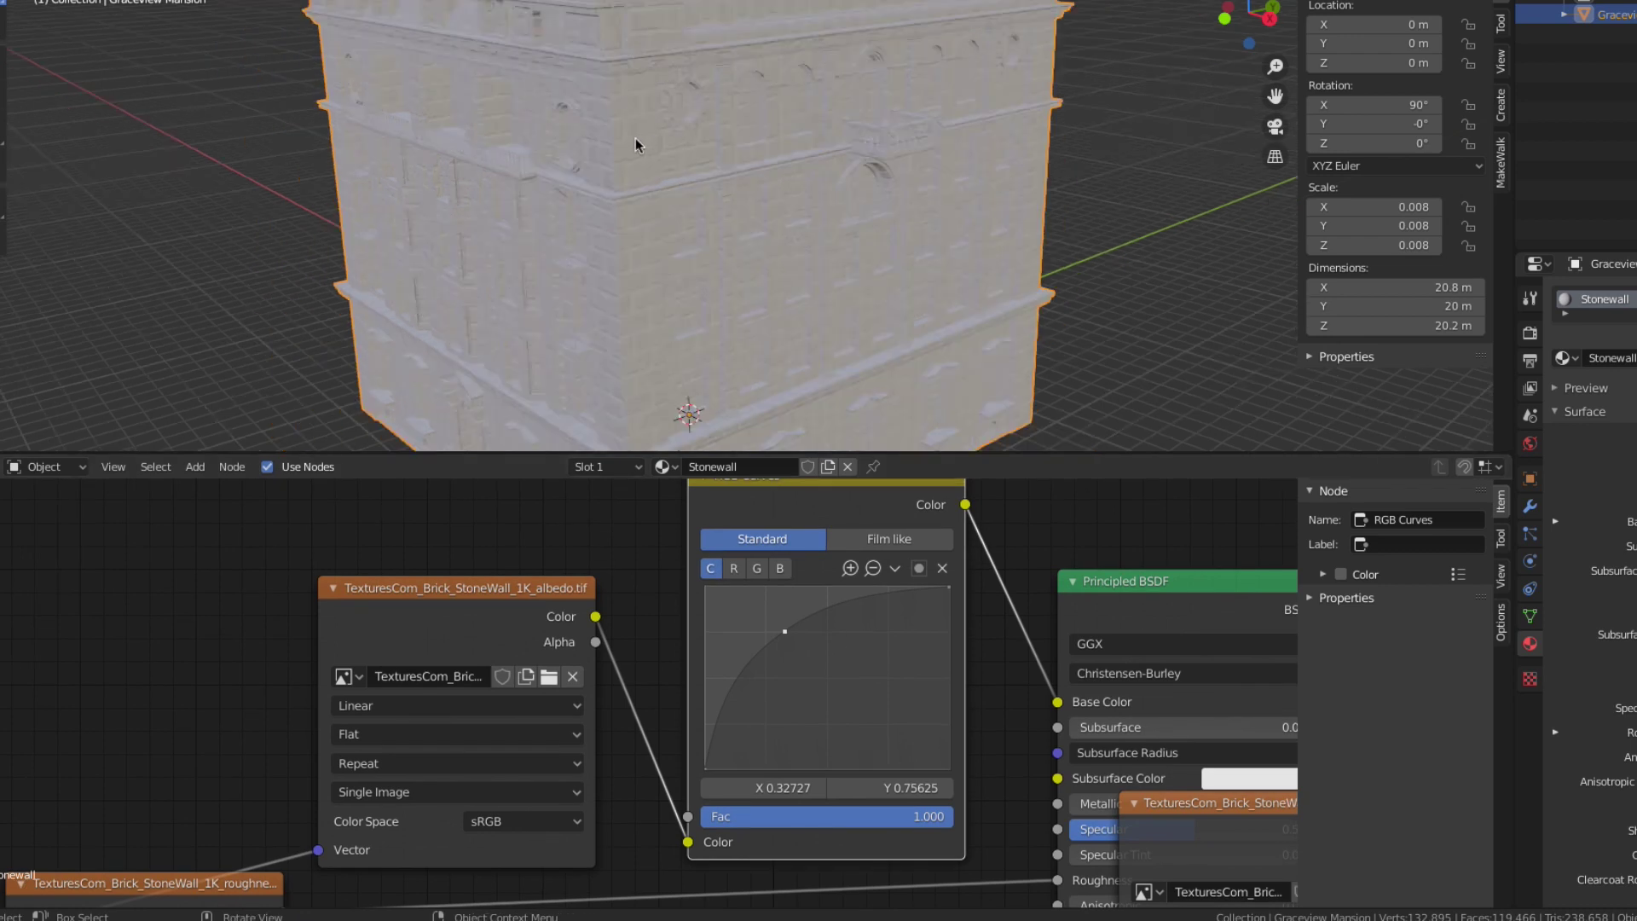
middle_click_drag(636, 136, 753, 167)
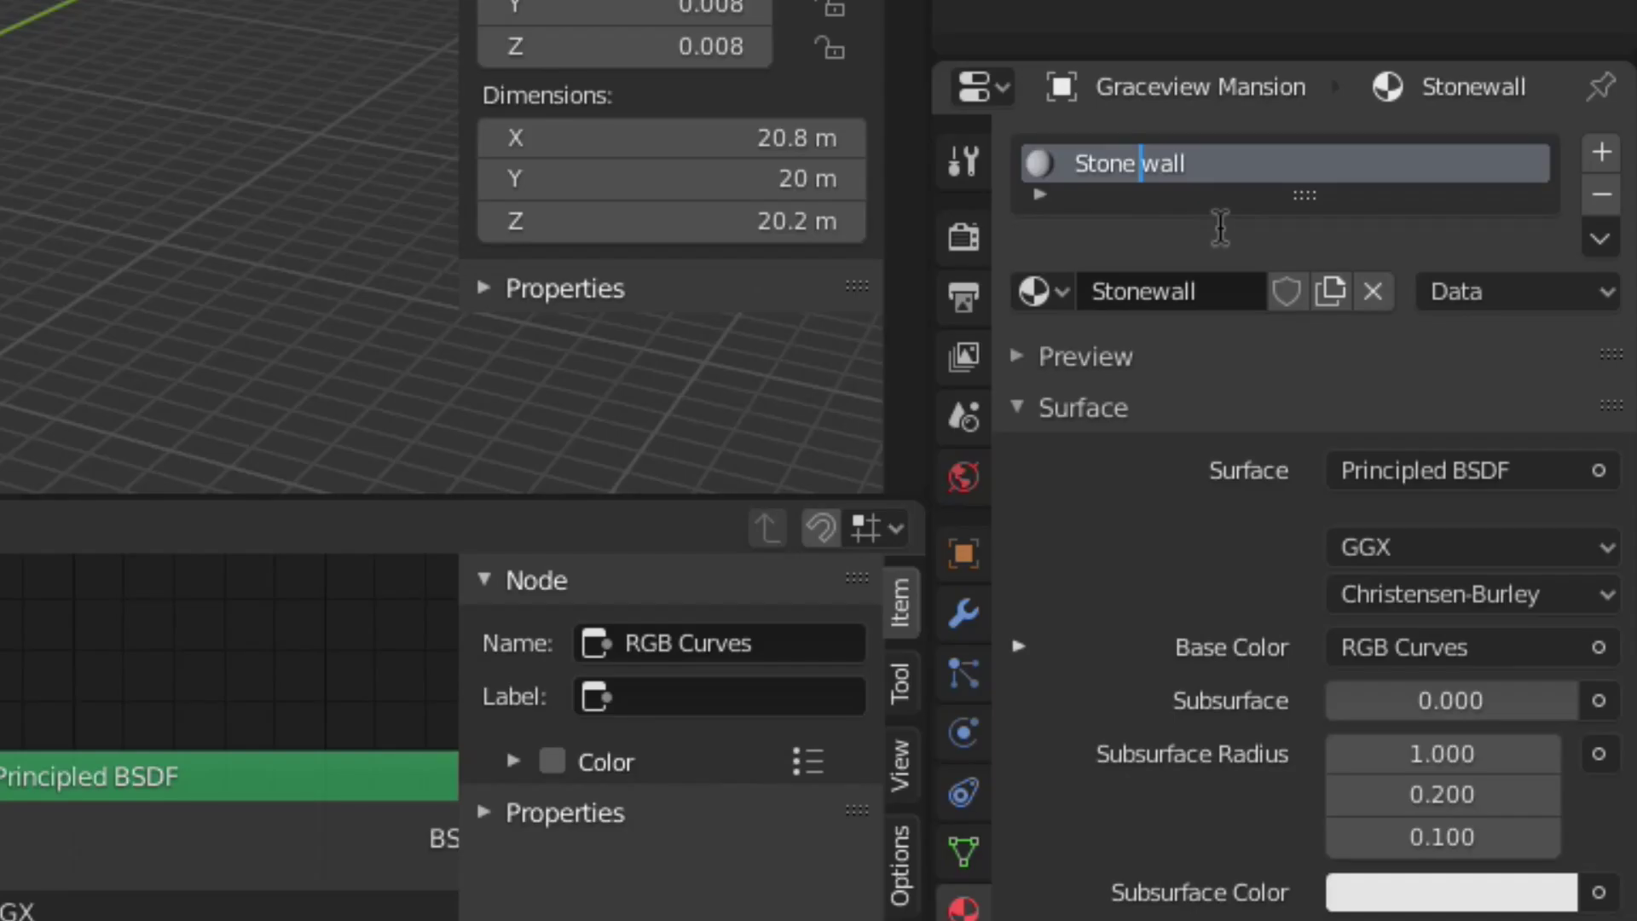
- Rename the stone material as "Stone wall" and create a new material in a second slot of the mansion
key("Return")
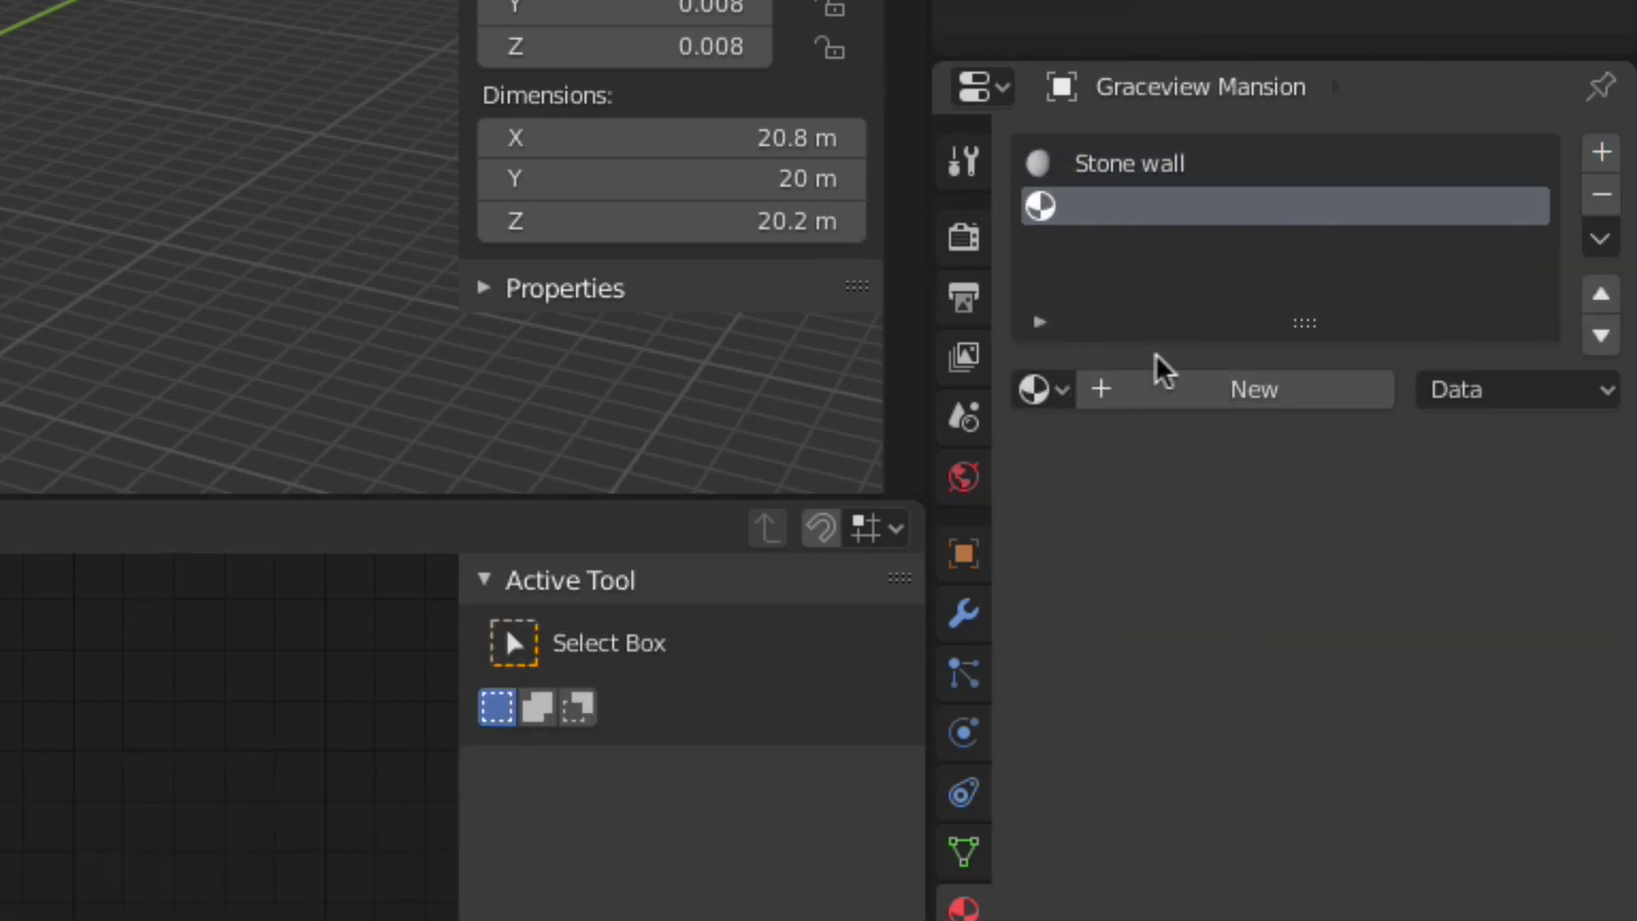
left_click(1171, 394)
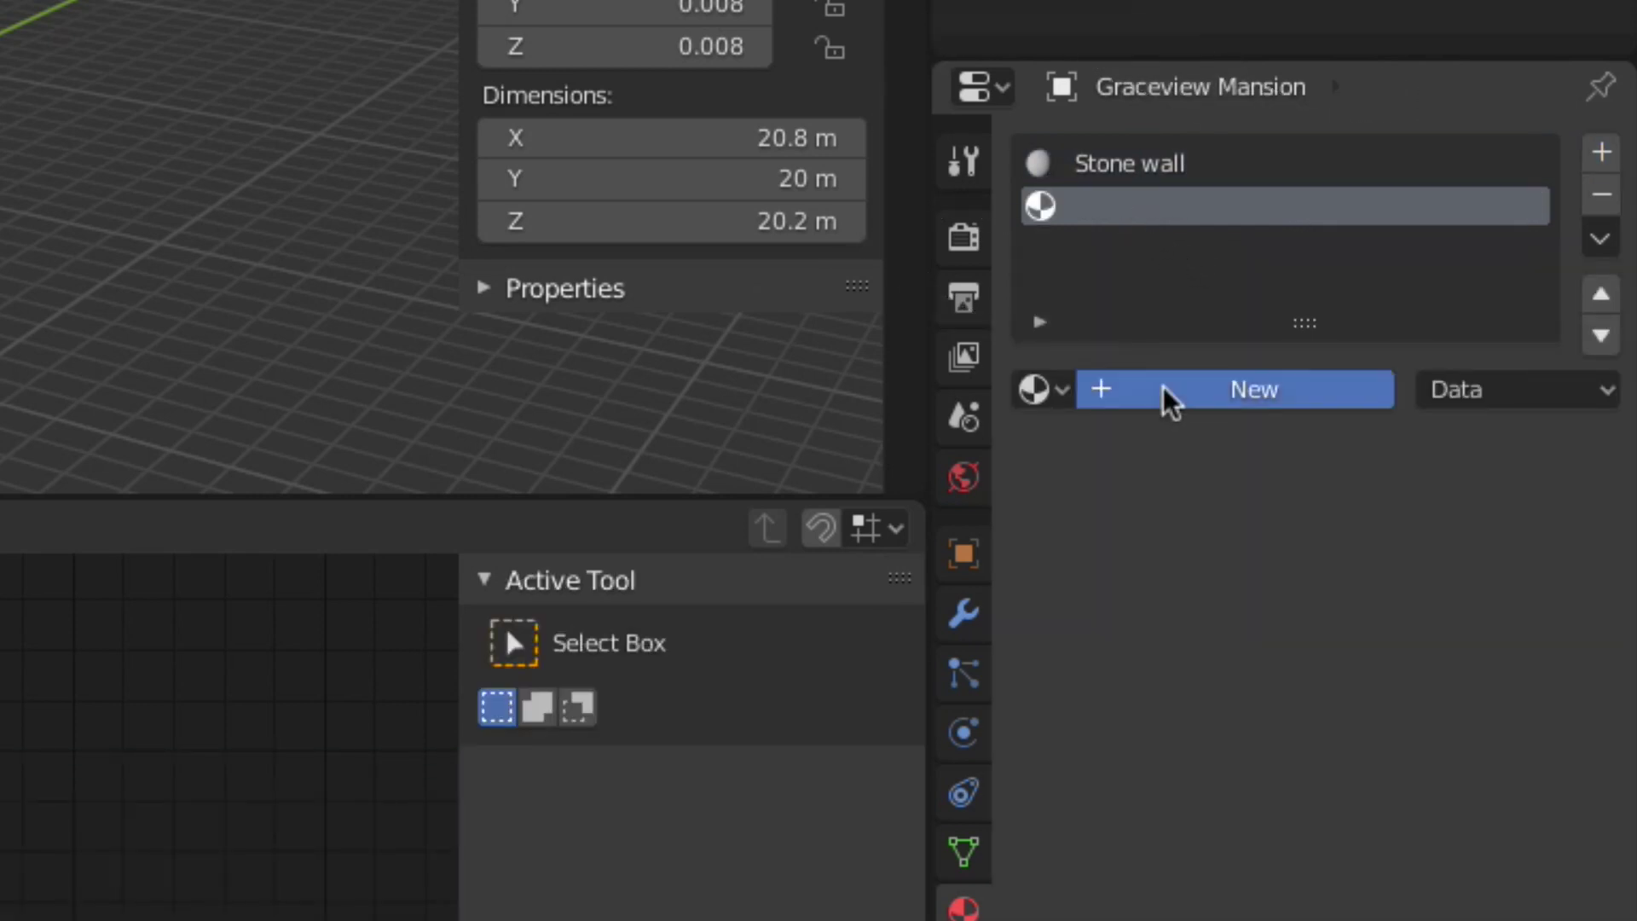
- Name the new material "Glass" and save the file
double_click(1136, 208)
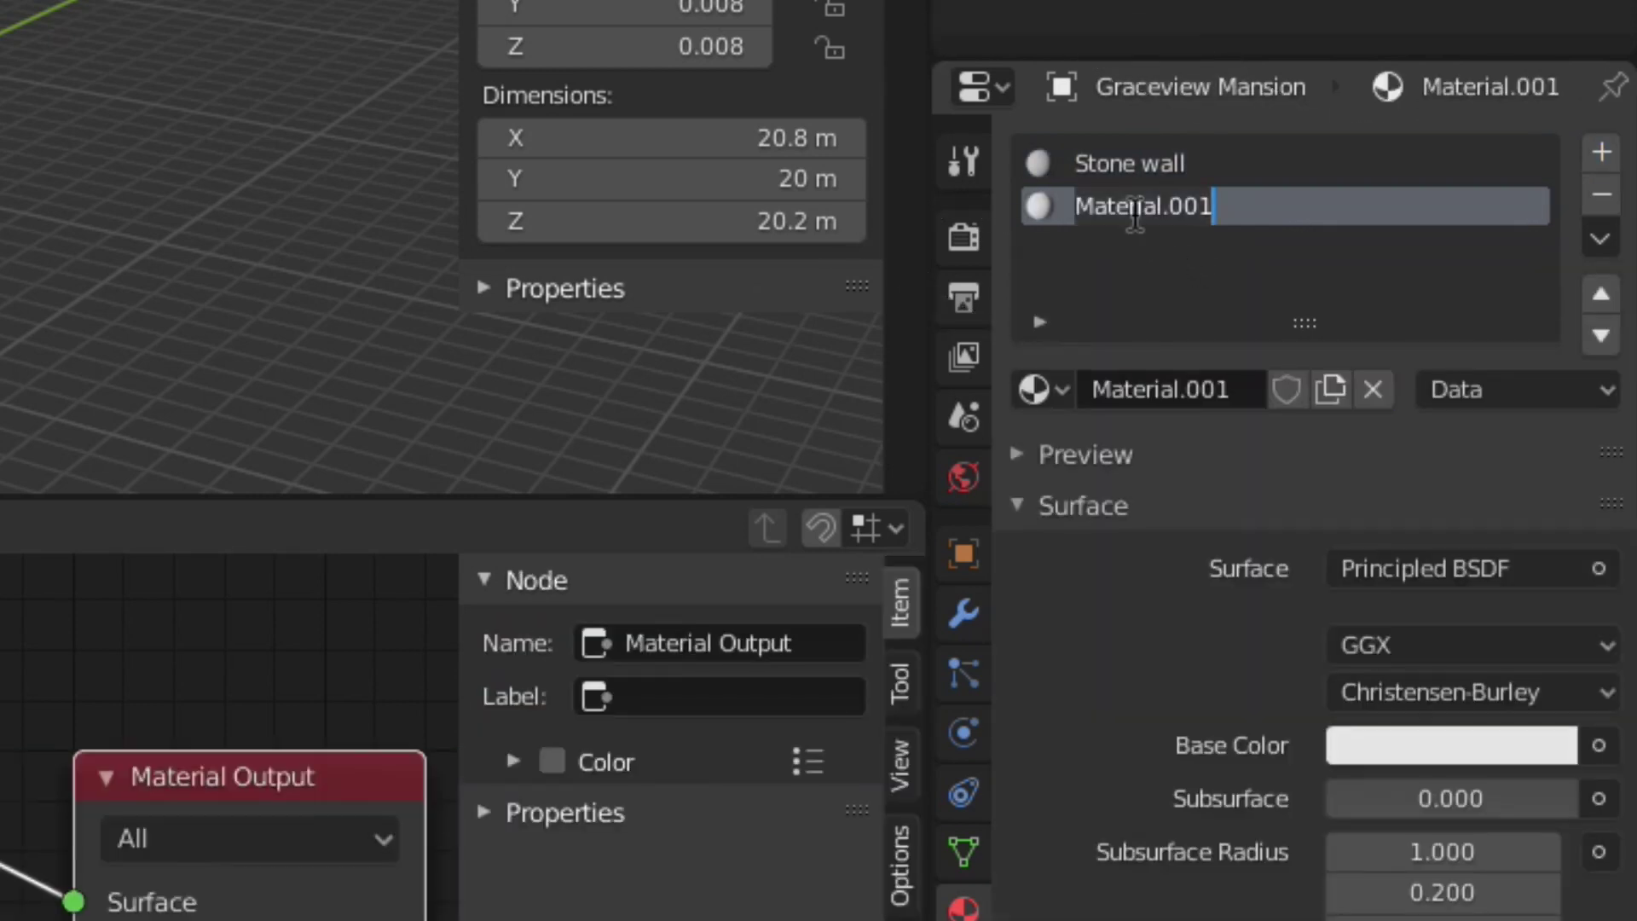
type("Glass")
key("Return")
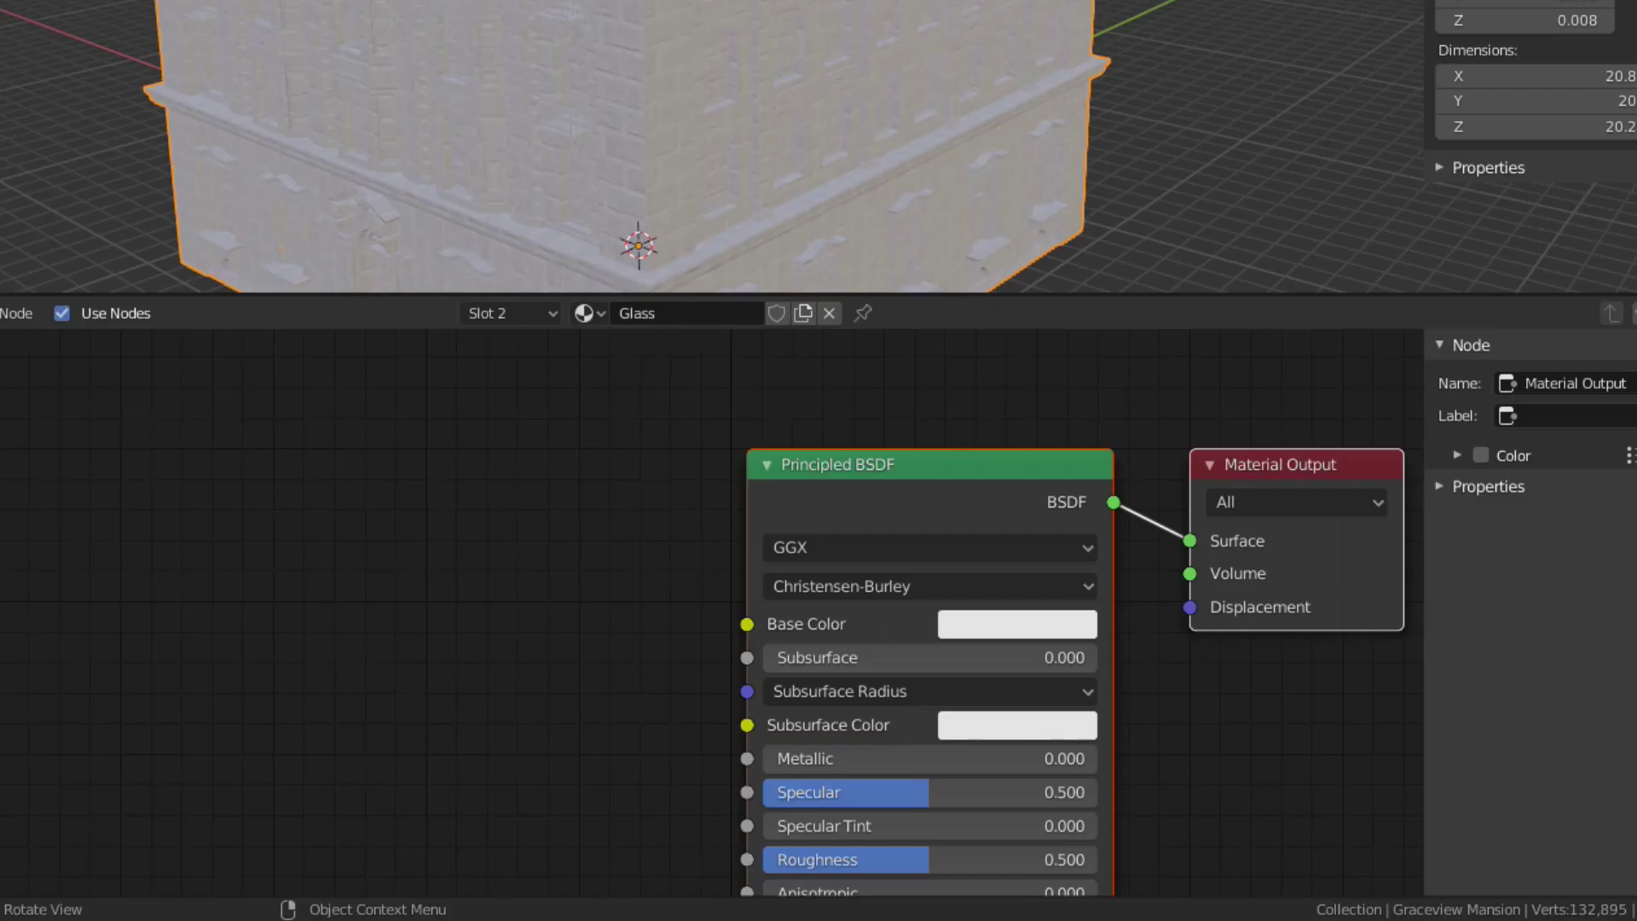
key("ctrl+s")
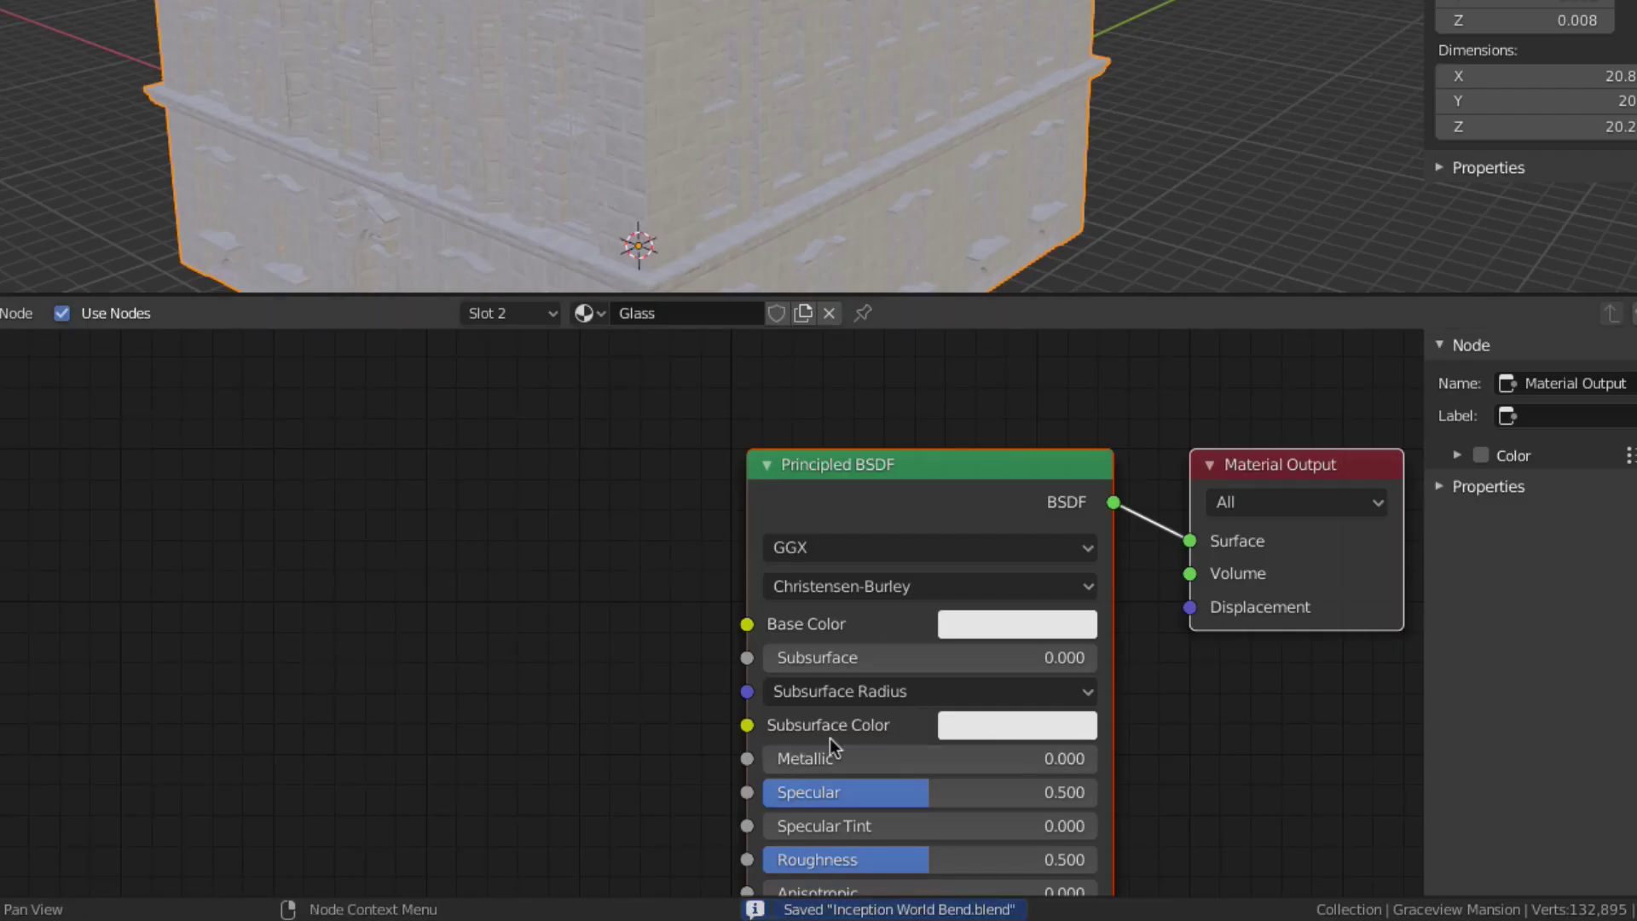
- Set the Glass material's Base Color to black and its Roughness to 0
left_click(991, 623)
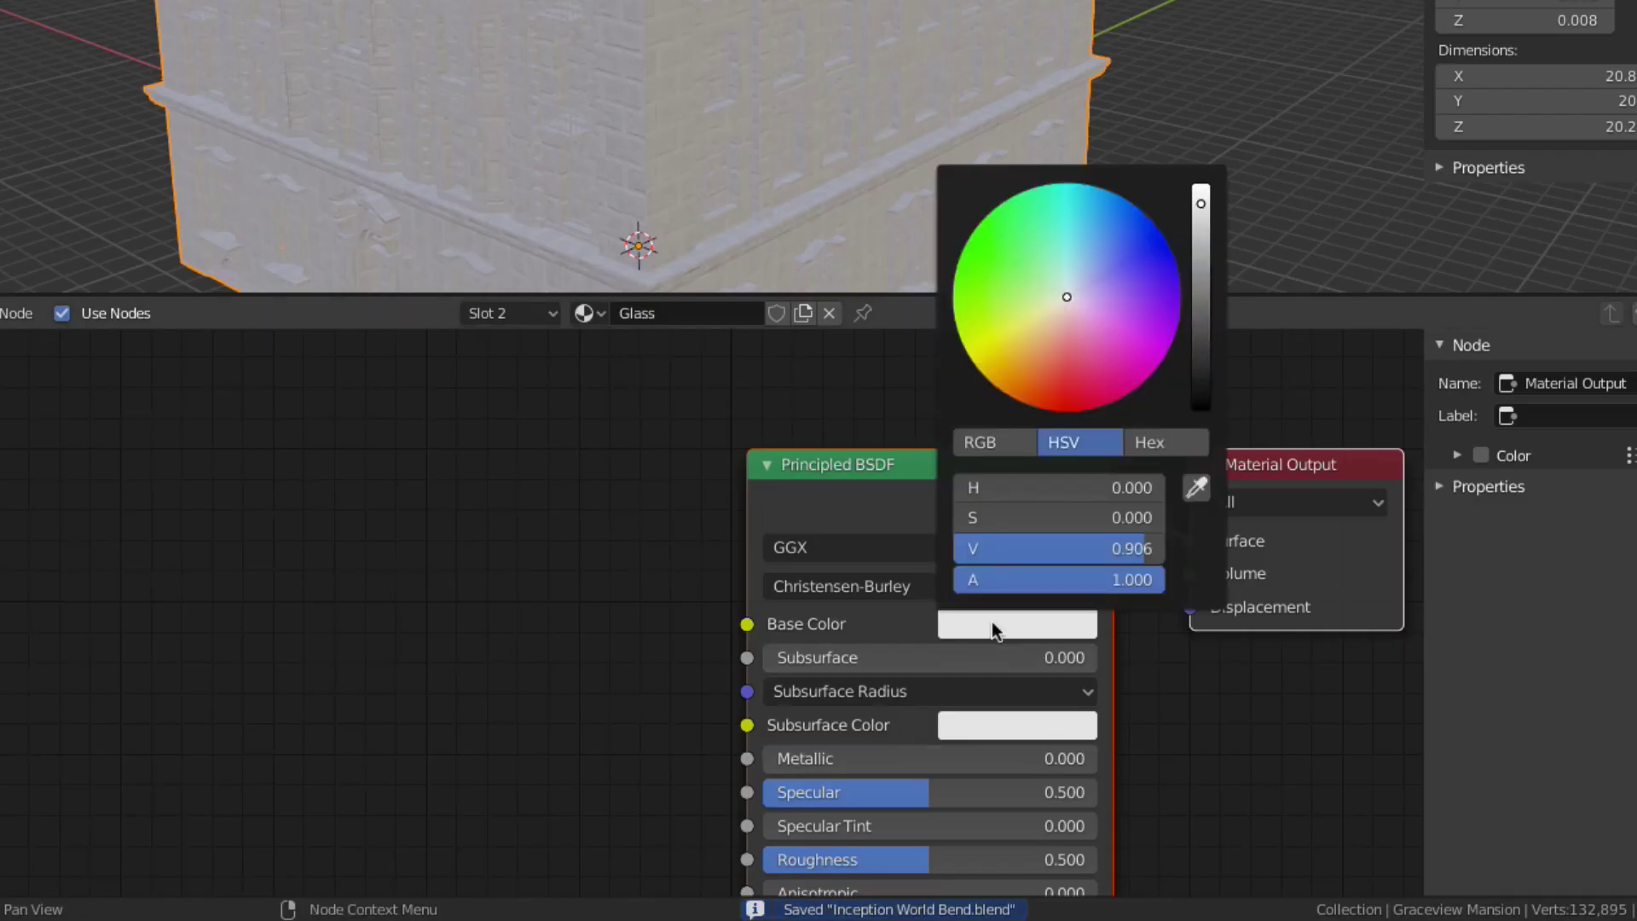
left_click_drag(1065, 549, 955, 549)
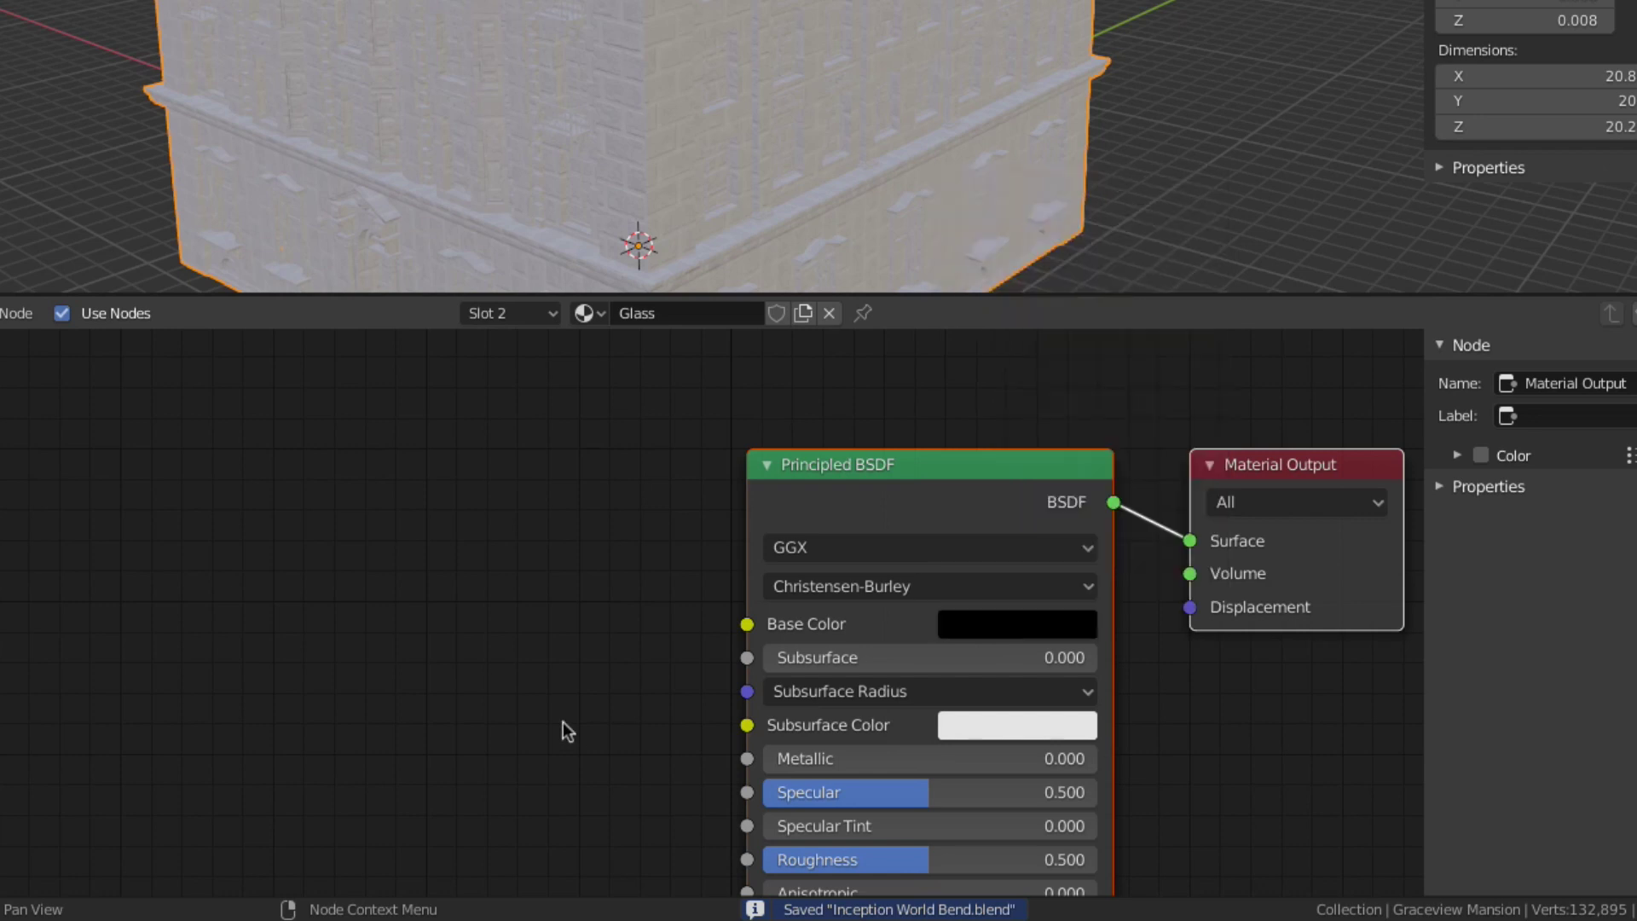
middle_click_drag(606, 715, 682, 600)
left_click(969, 747)
type("0")
key("Return")
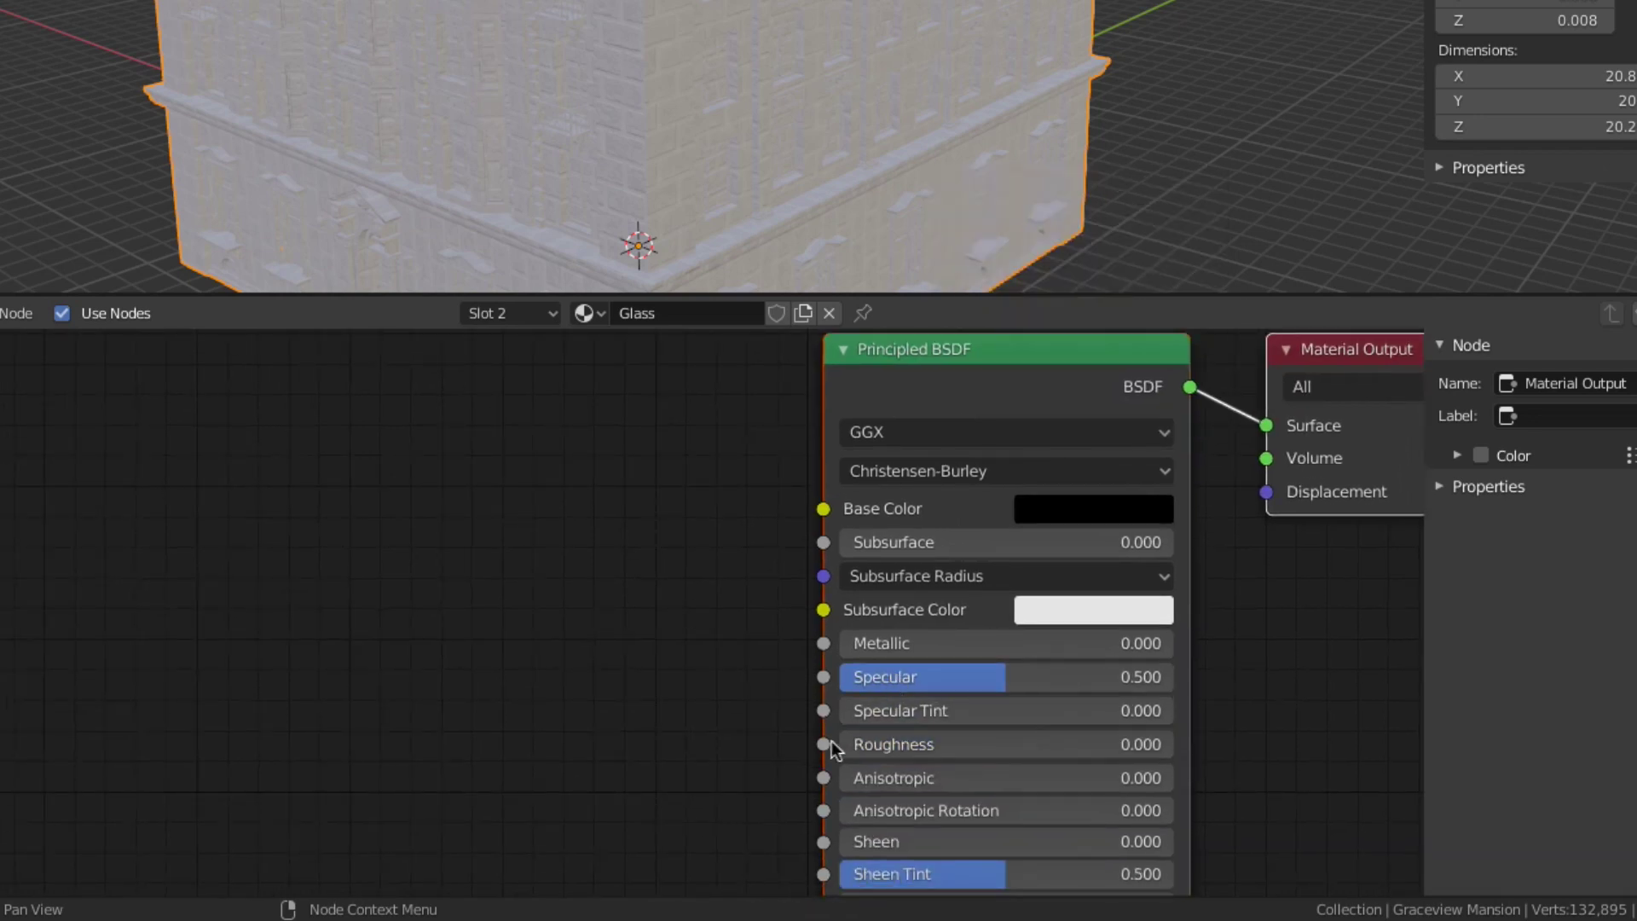
- Add a Bump node to the Glass material and connect its Normal output to the Principled BSDF's Normal input
key("shift+a")
mouse_move(686, 706)
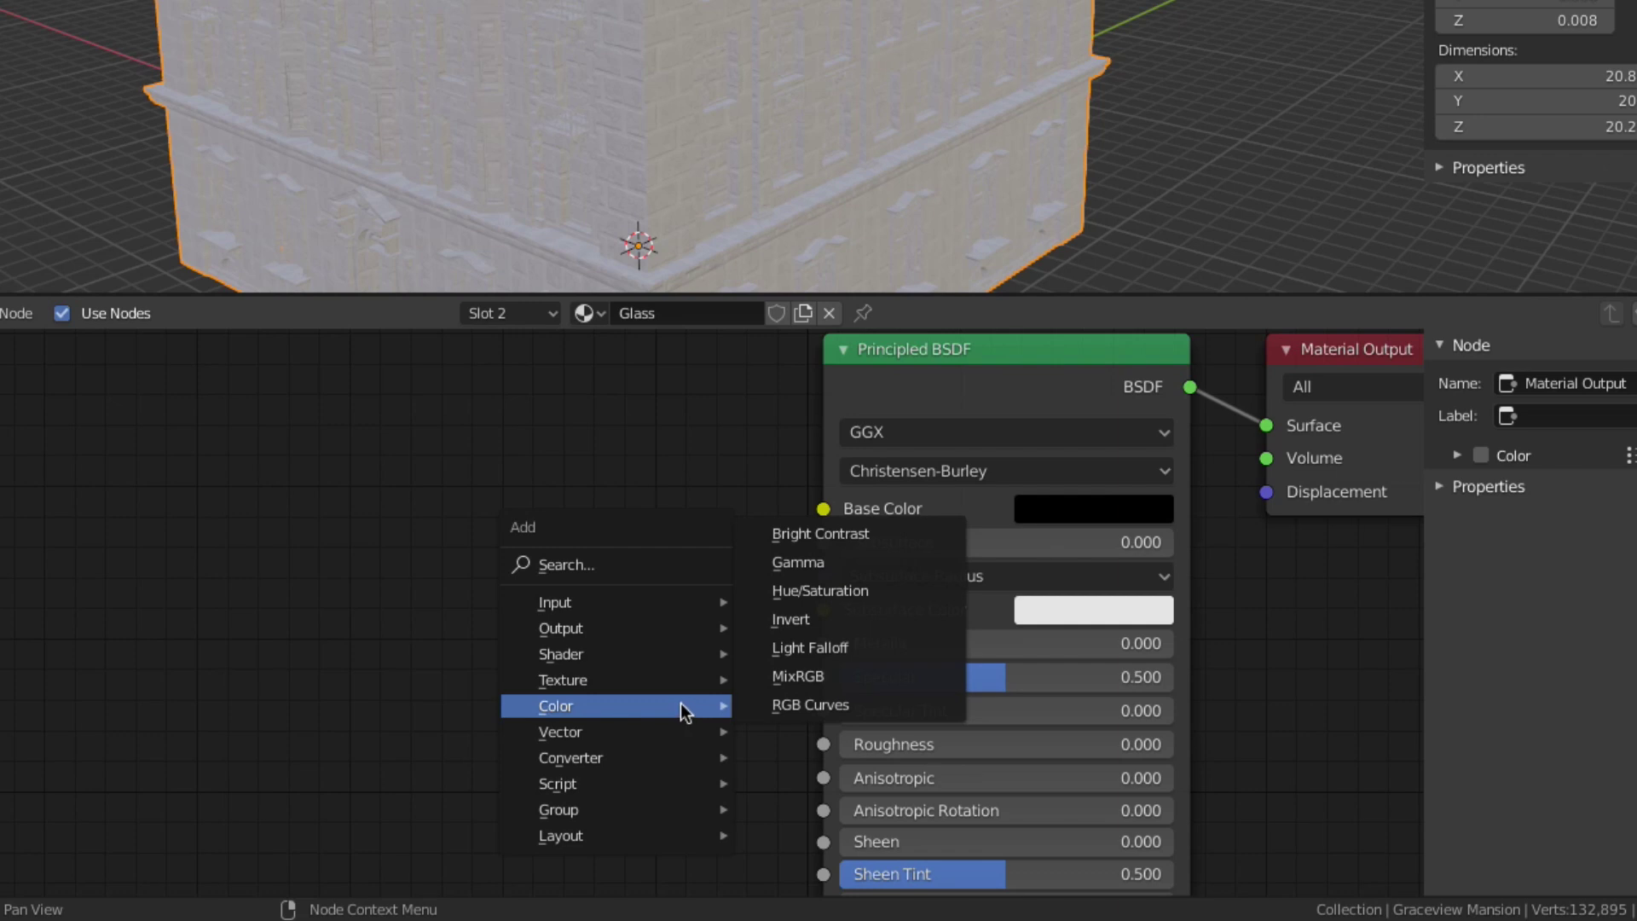
mouse_move(642, 739)
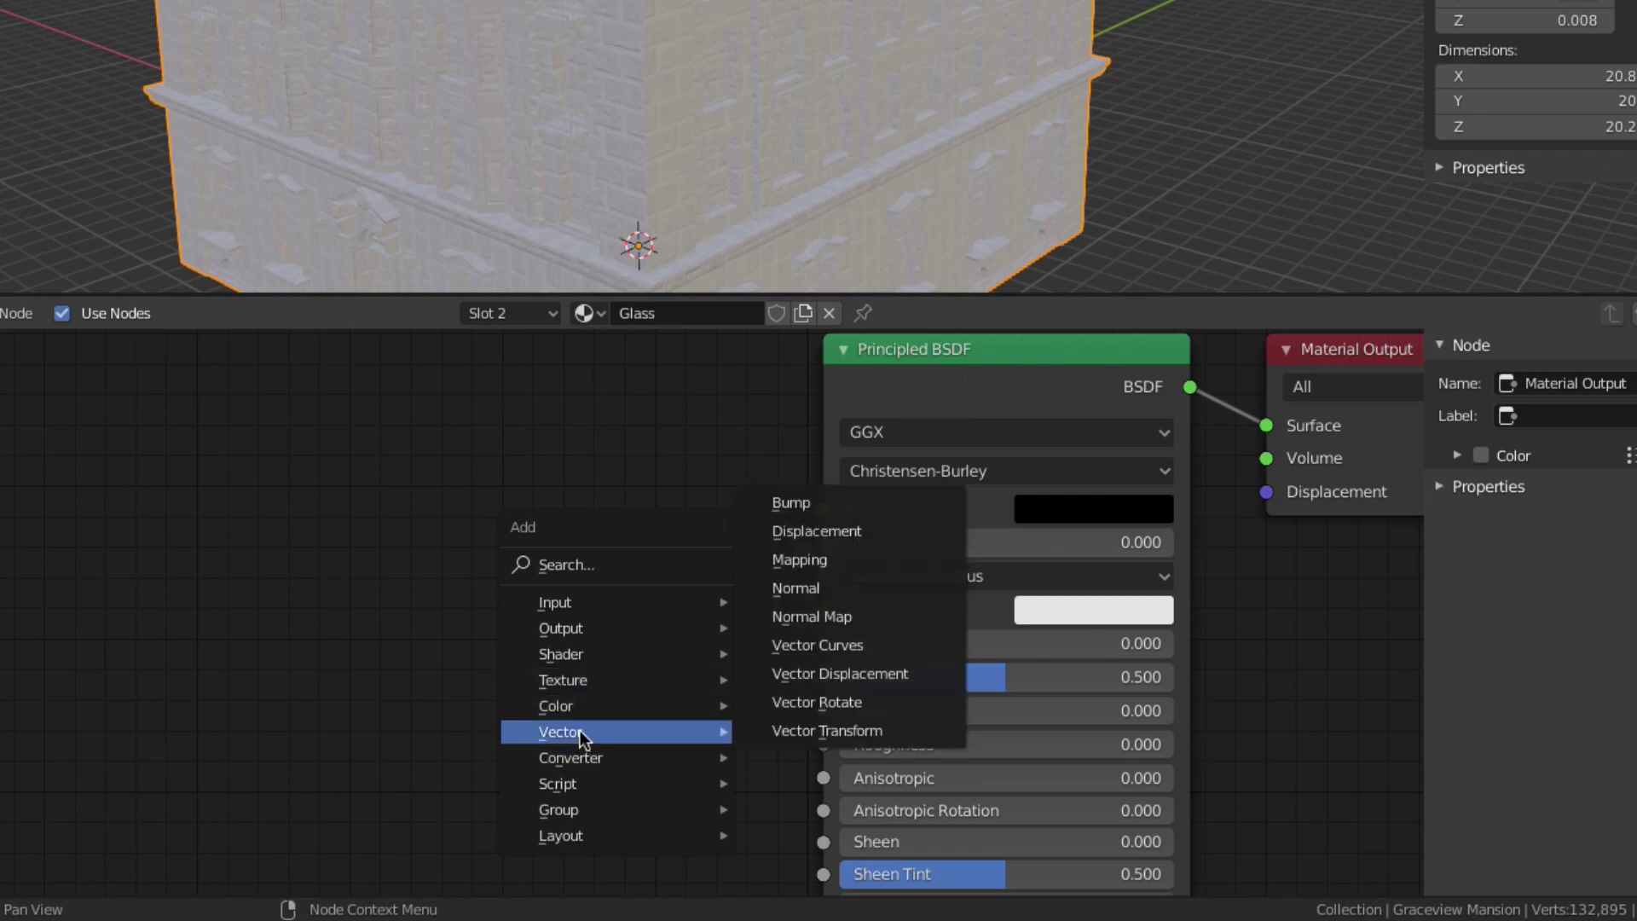
left_click(831, 503)
left_click(402, 740)
middle_click_drag(403, 740, 551, 473)
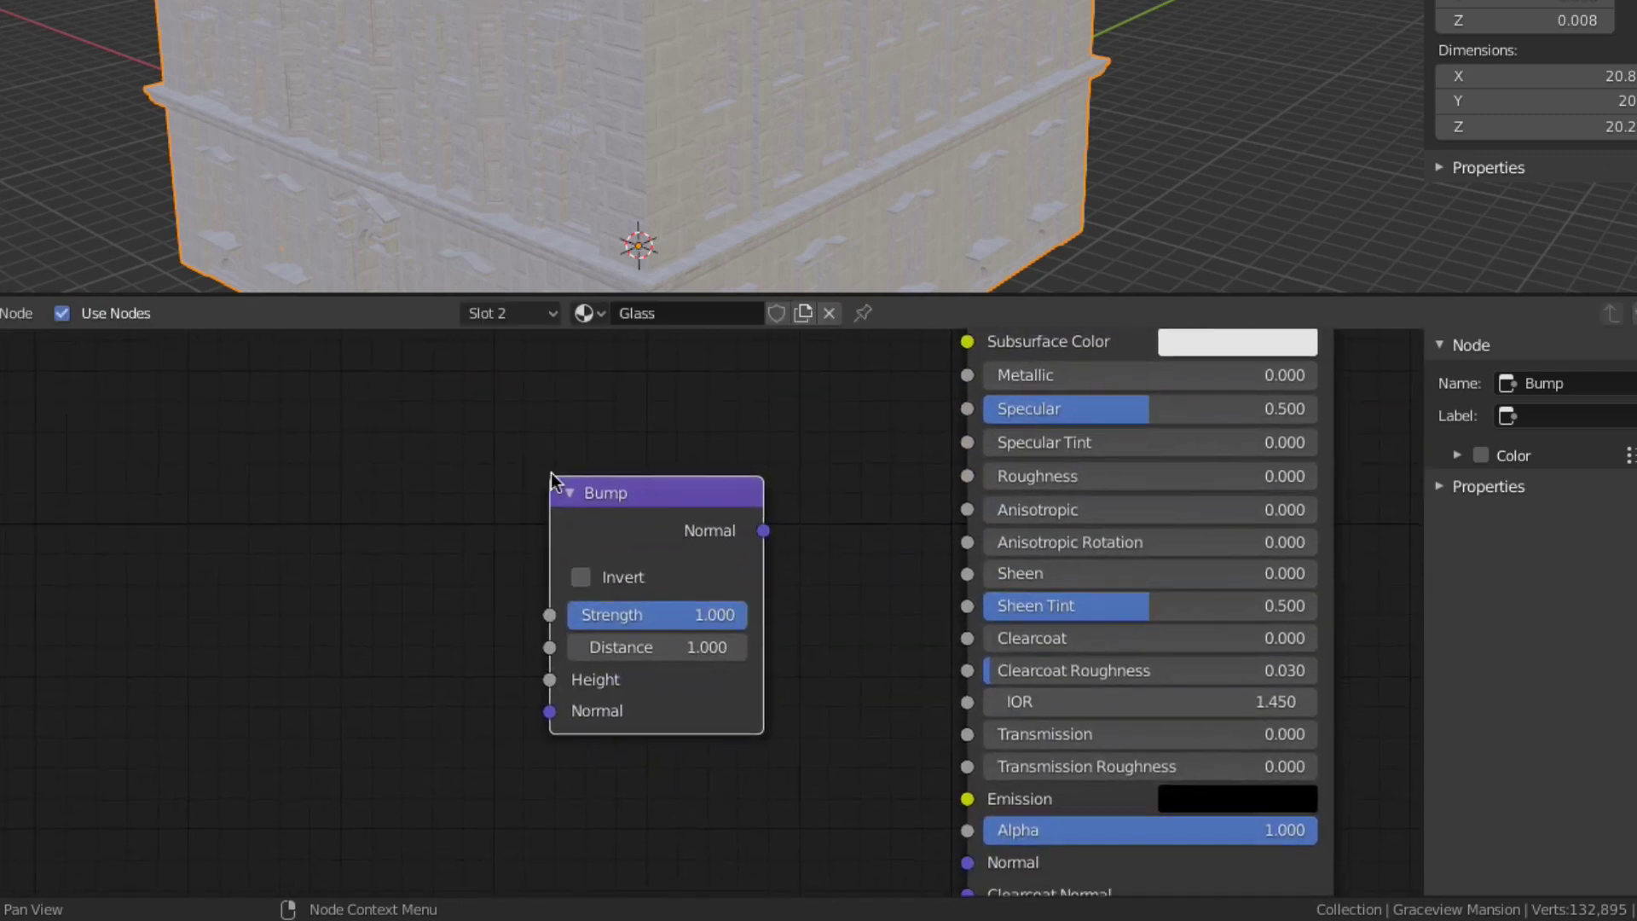
left_click_drag(613, 504, 619, 801)
middle_click_drag(619, 800, 652, 545)
left_click_drag(803, 570, 1000, 629)
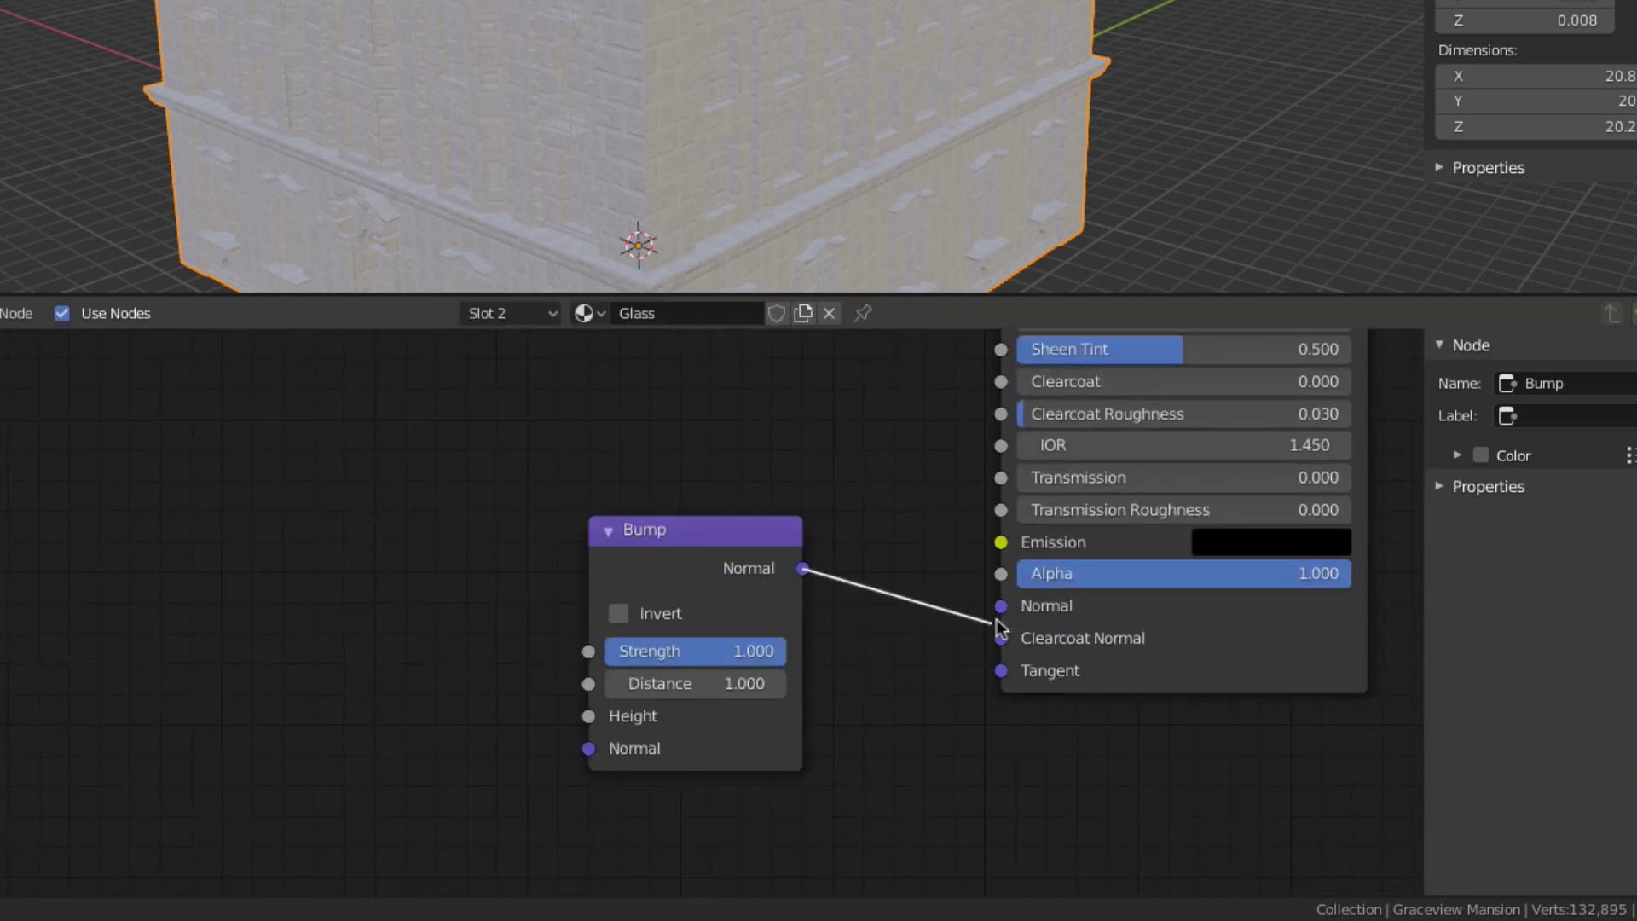
- Add a Noise Texture node before the Bump node and connect its Color to the Bump's Height
key("shift+a")
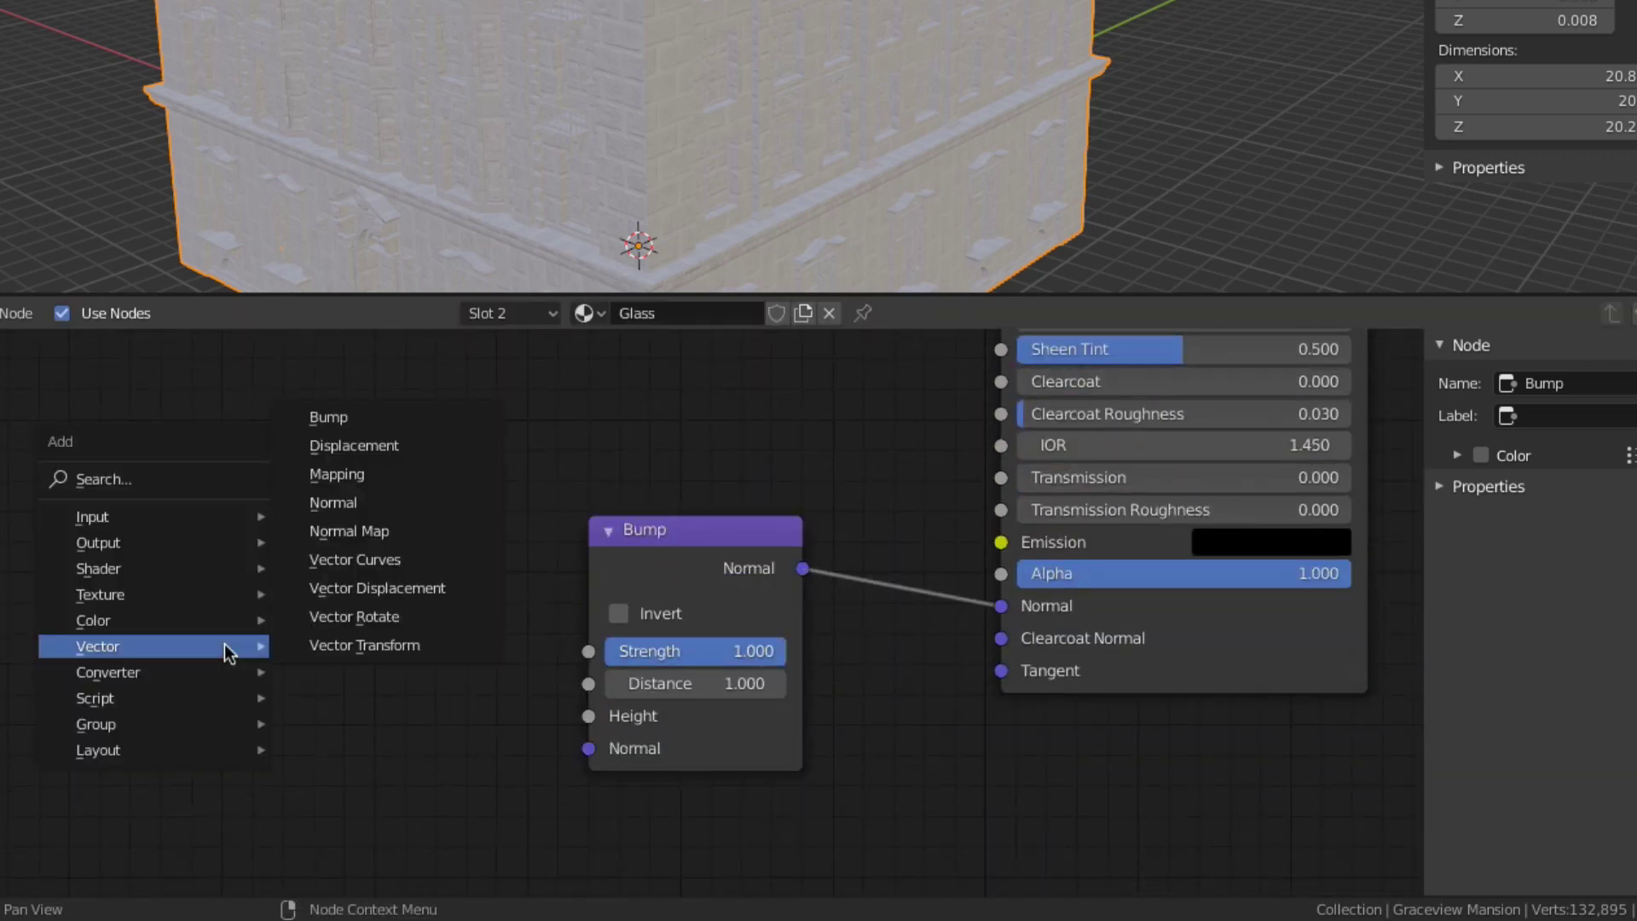
mouse_move(152, 594)
left_click(383, 450)
left_click(239, 539)
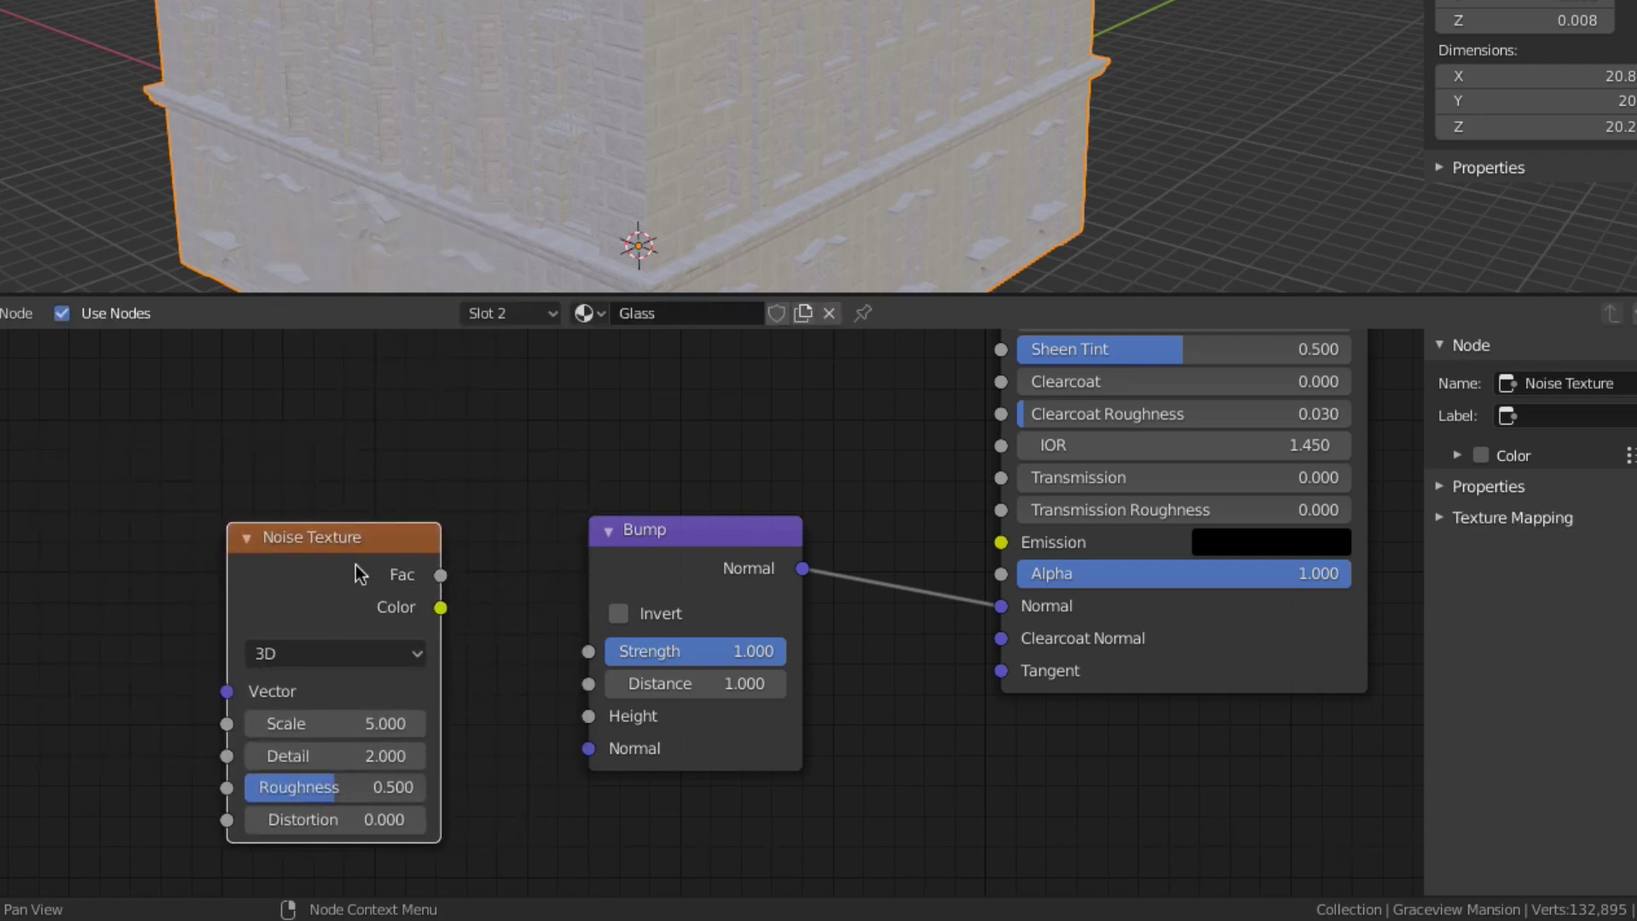
left_click_drag(441, 607, 504, 672)
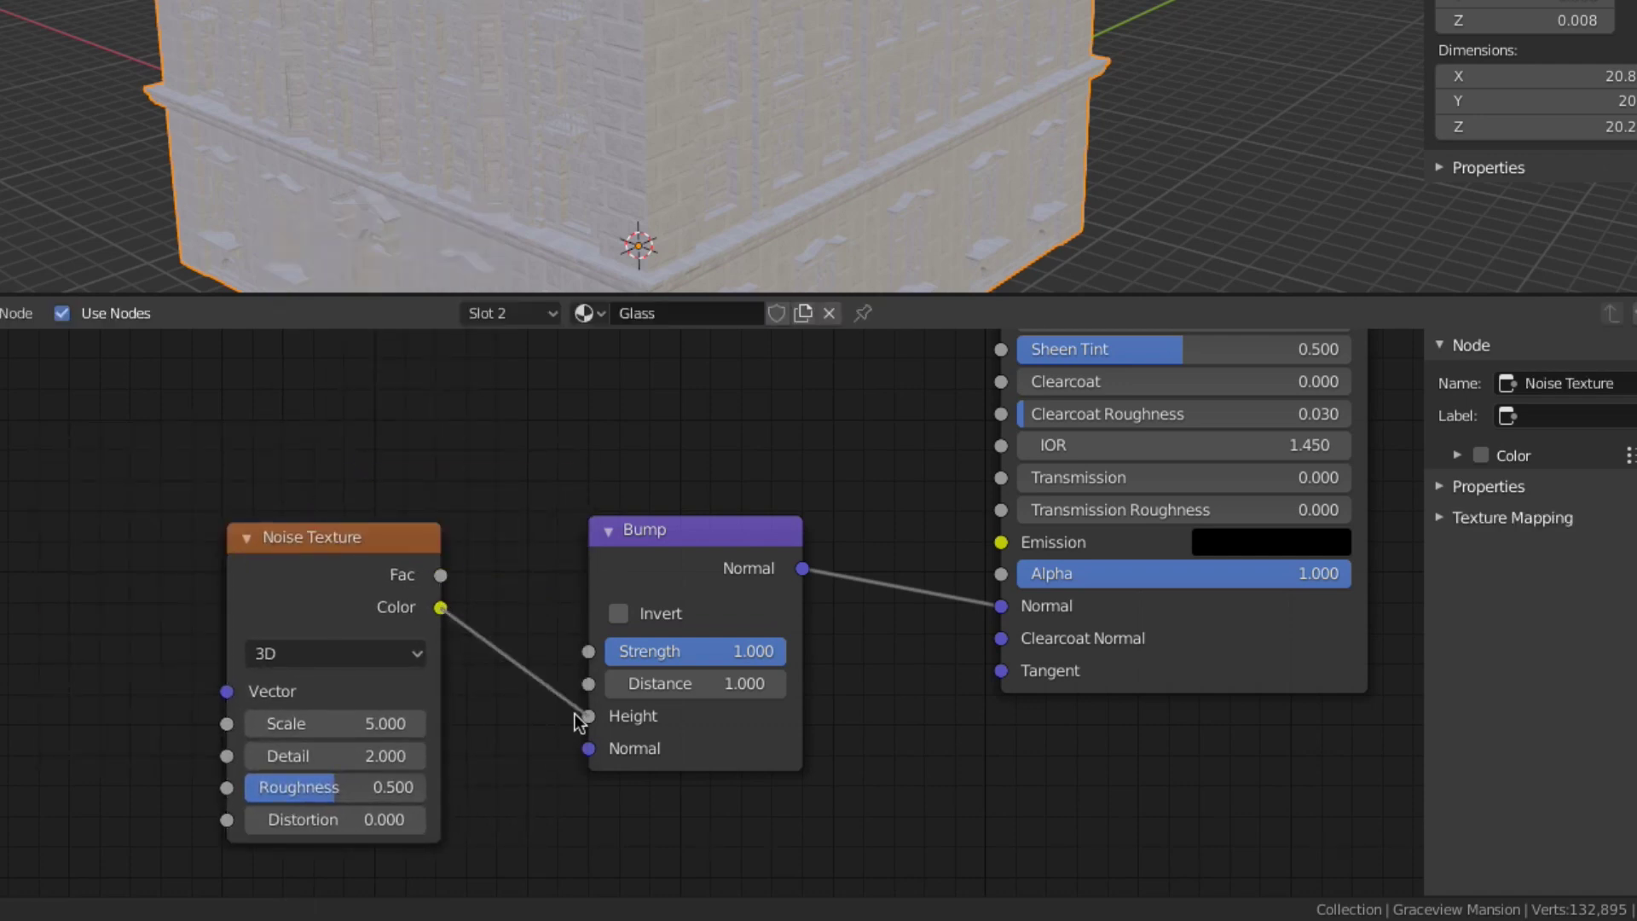
left_click_drag(330, 537, 368, 504)
- Switch the viewport to Material Preview and enter Edit Mode on the mansion with everything deselected
key("z")
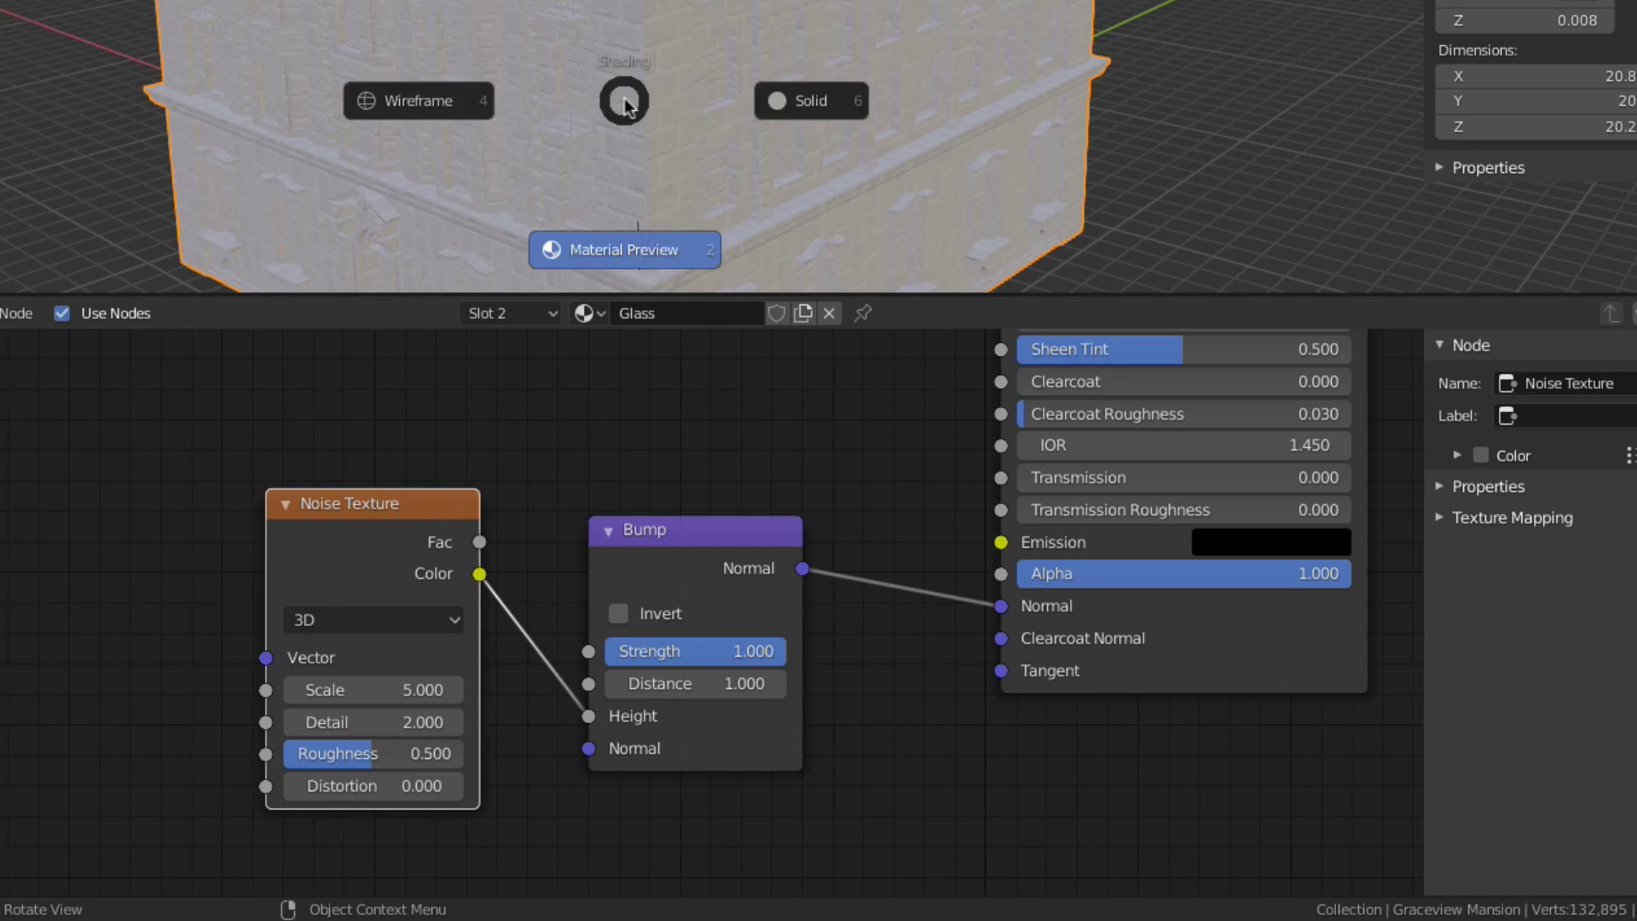
left_click(624, 249)
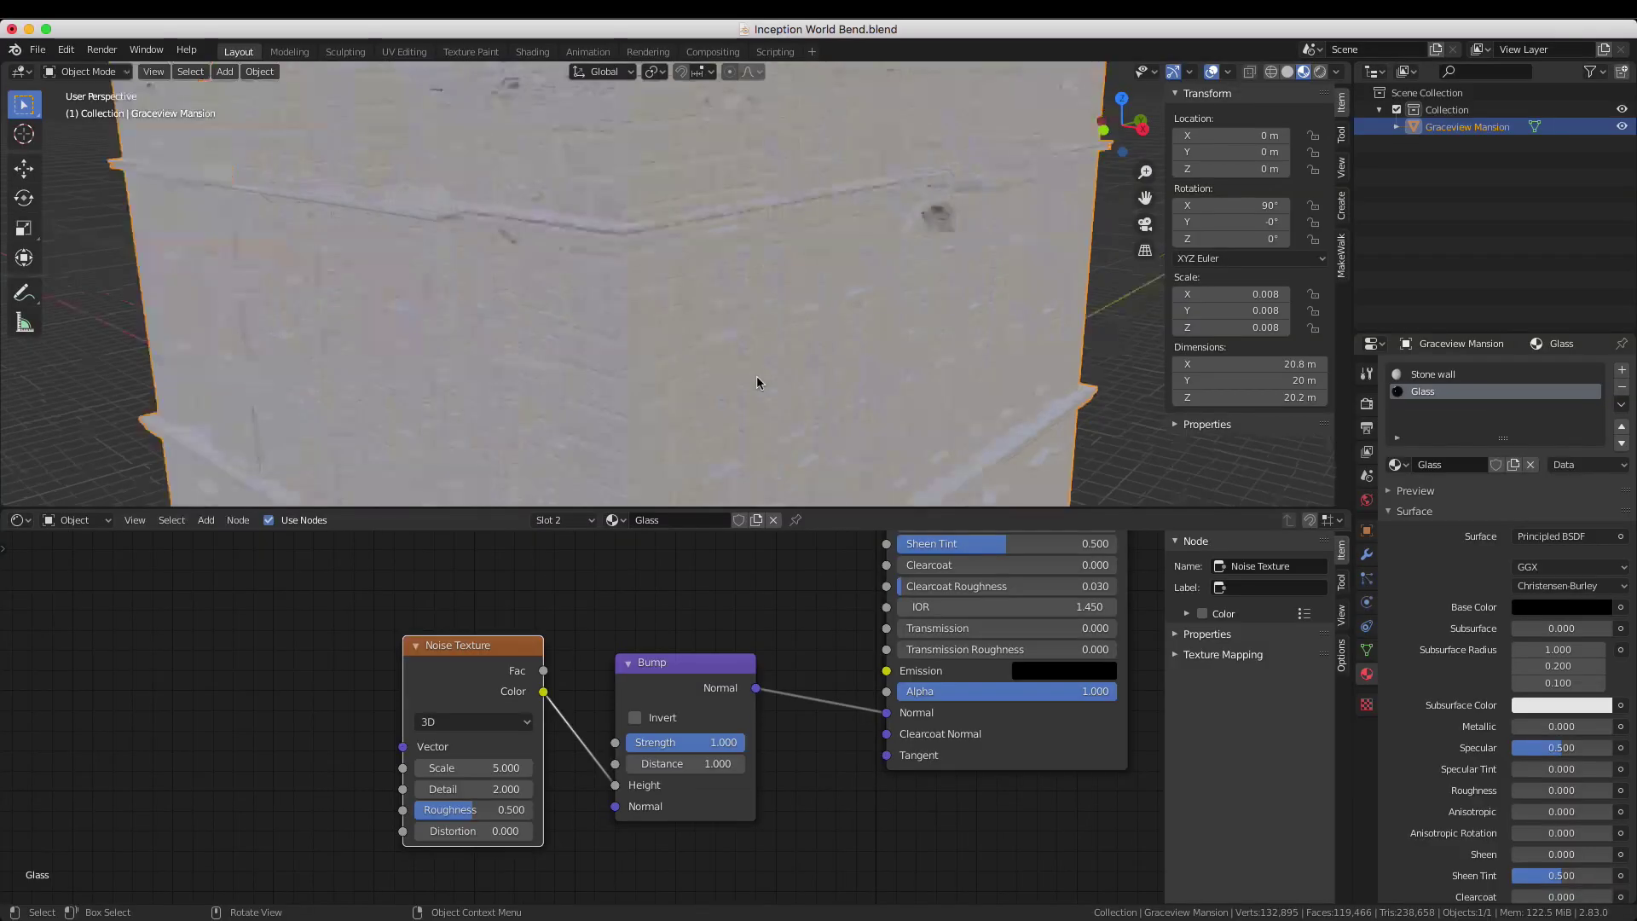
scroll(758, 376, "down", 6)
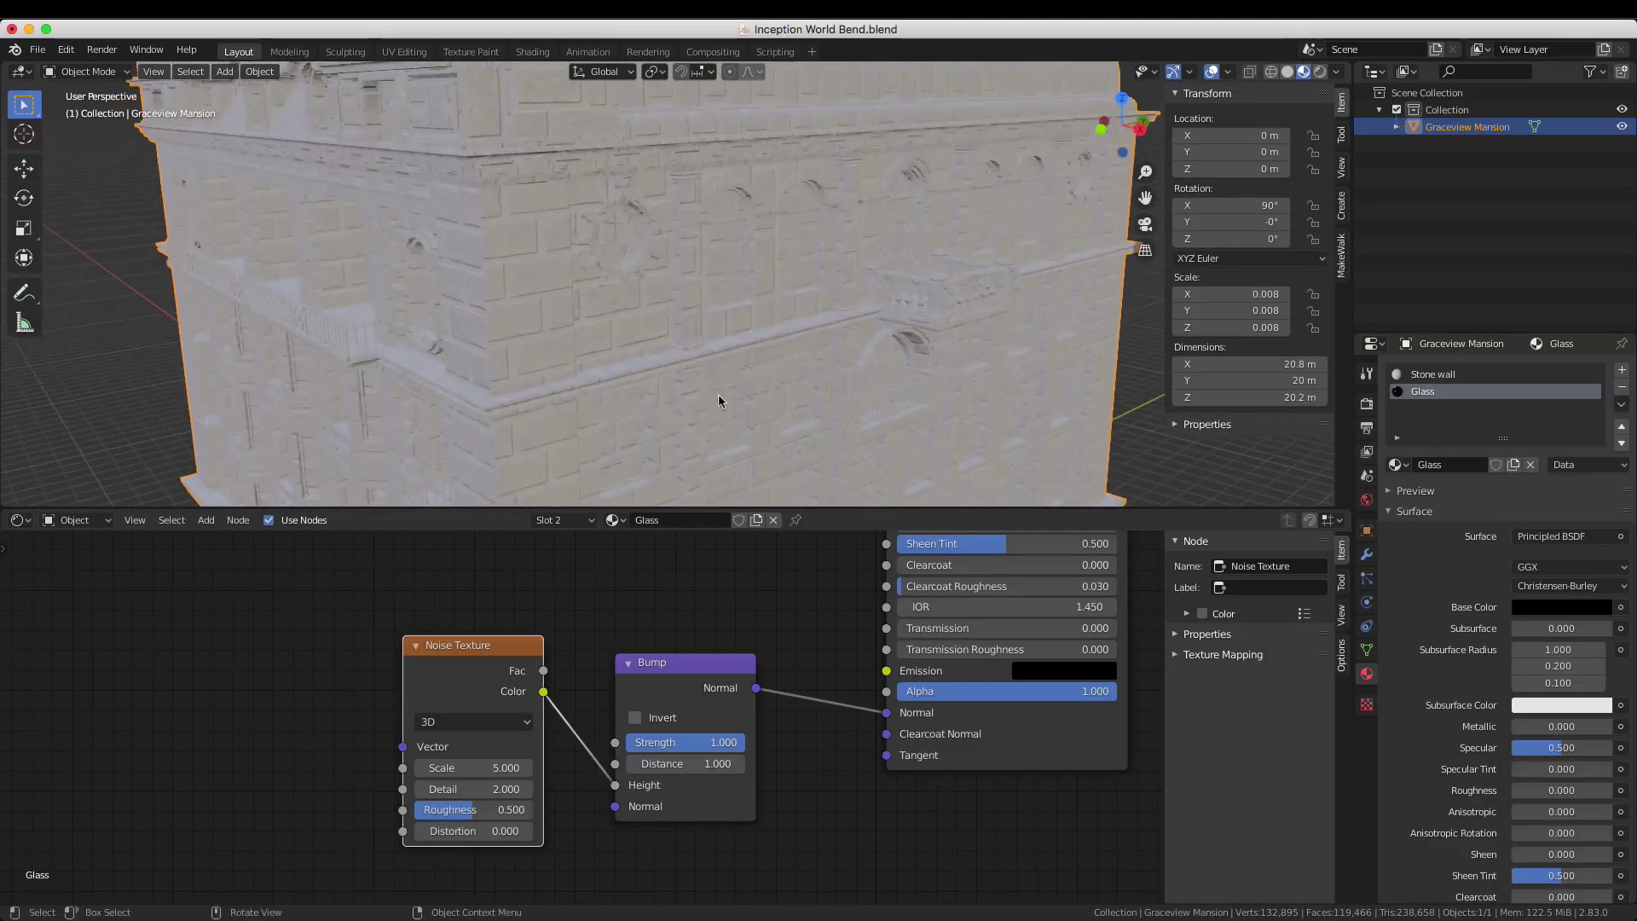
key("Tab")
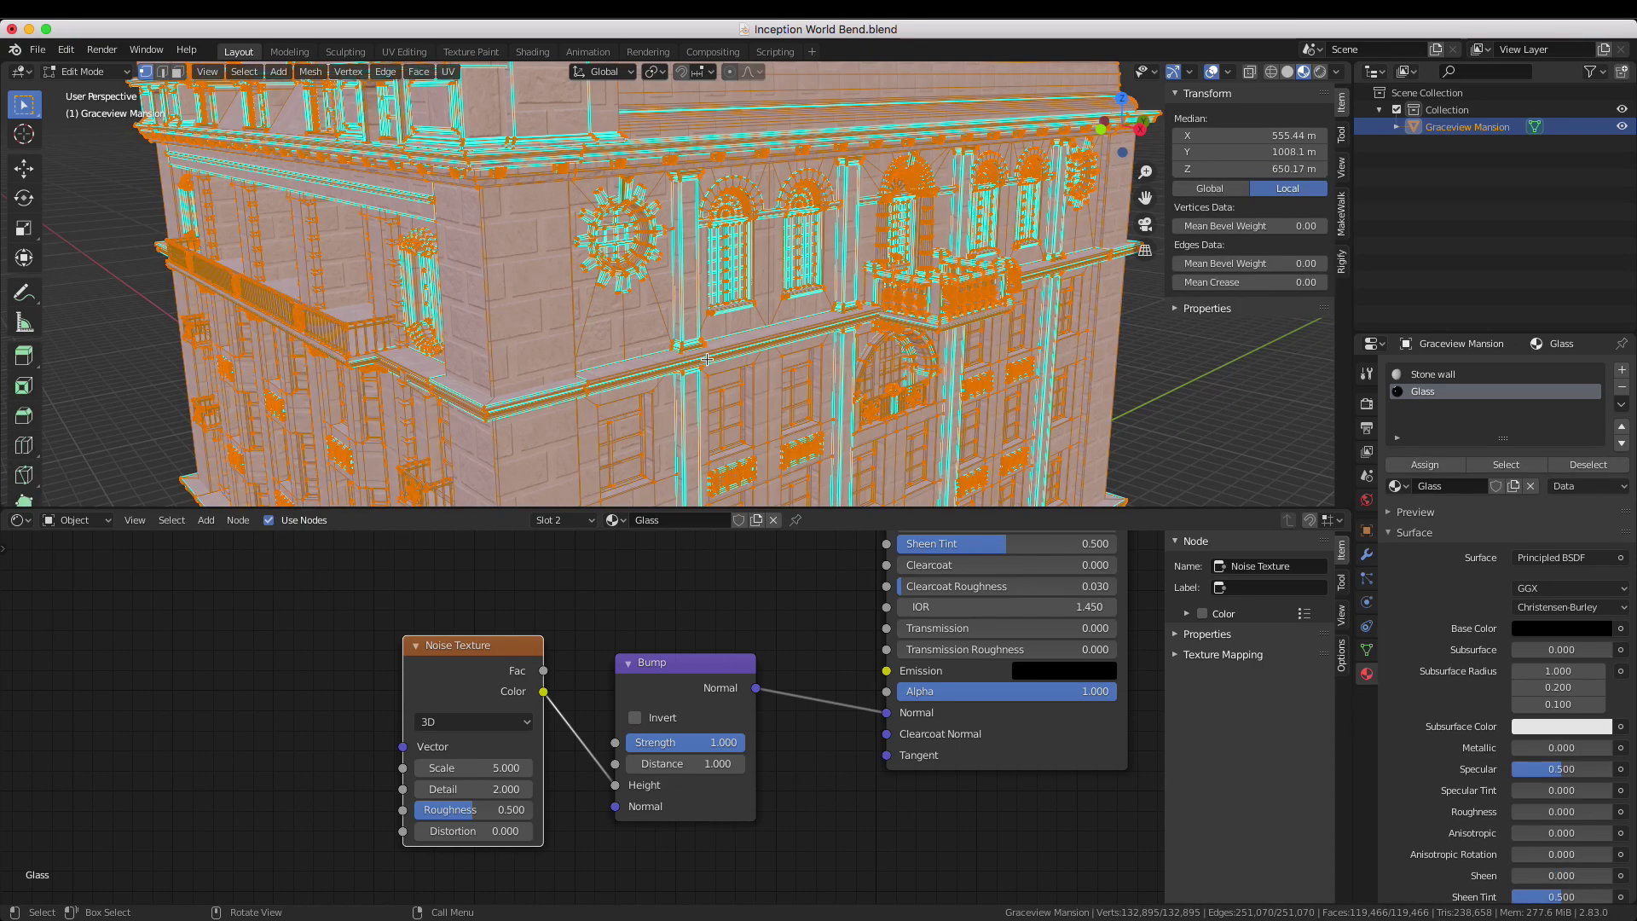
middle_click_drag(745, 320, 686, 354)
scroll(686, 354, "up", 2)
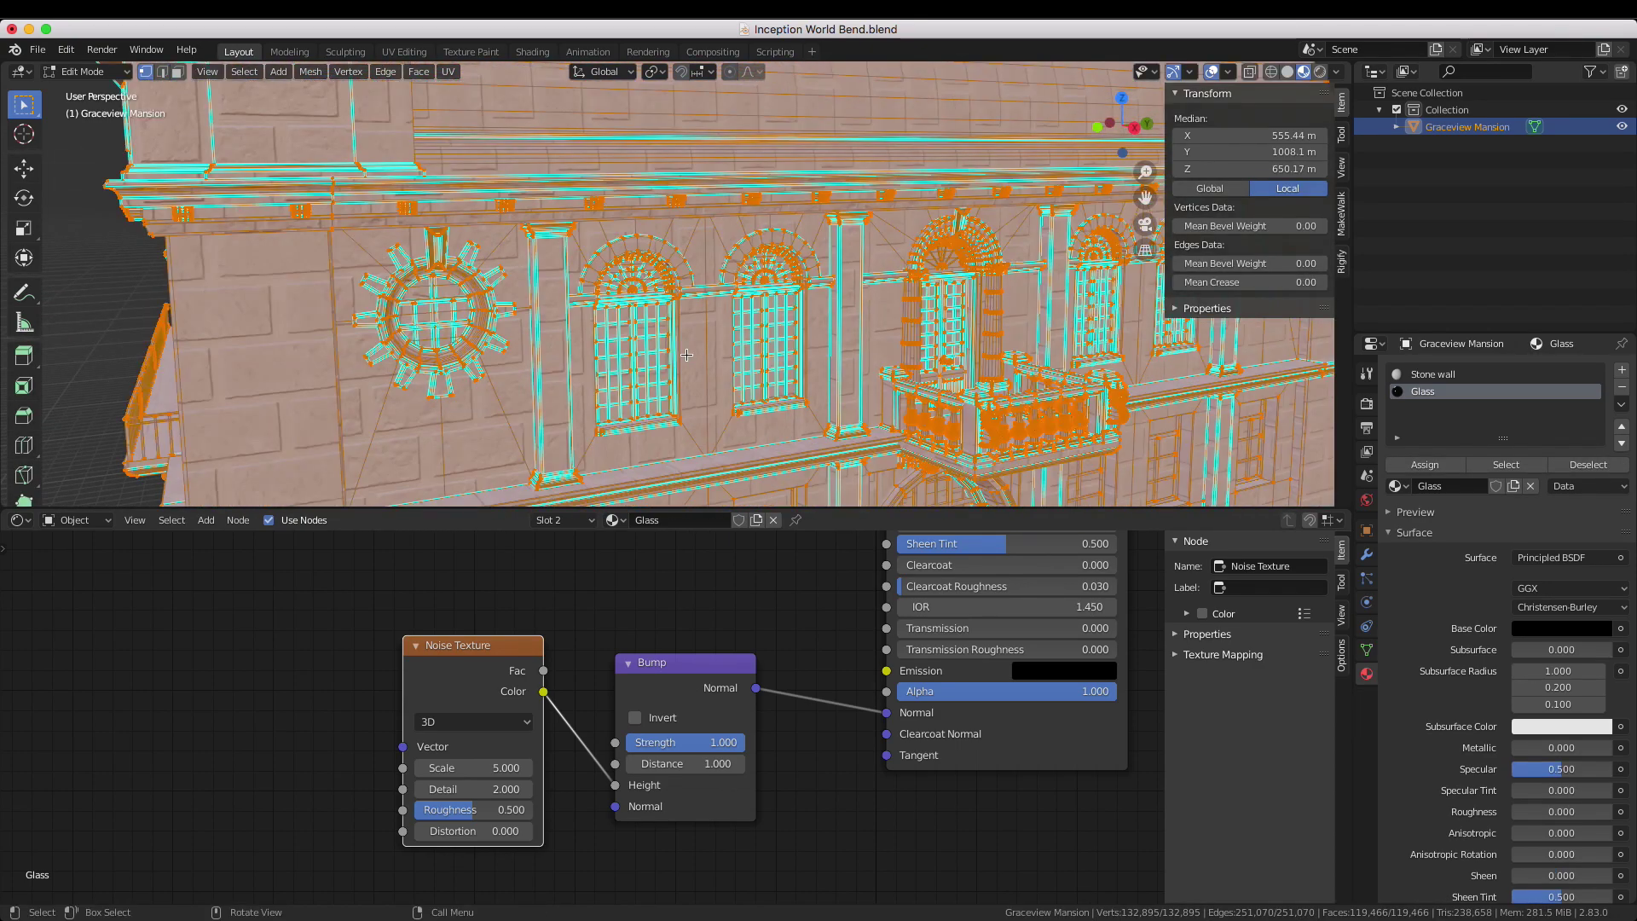
key("alt+a")
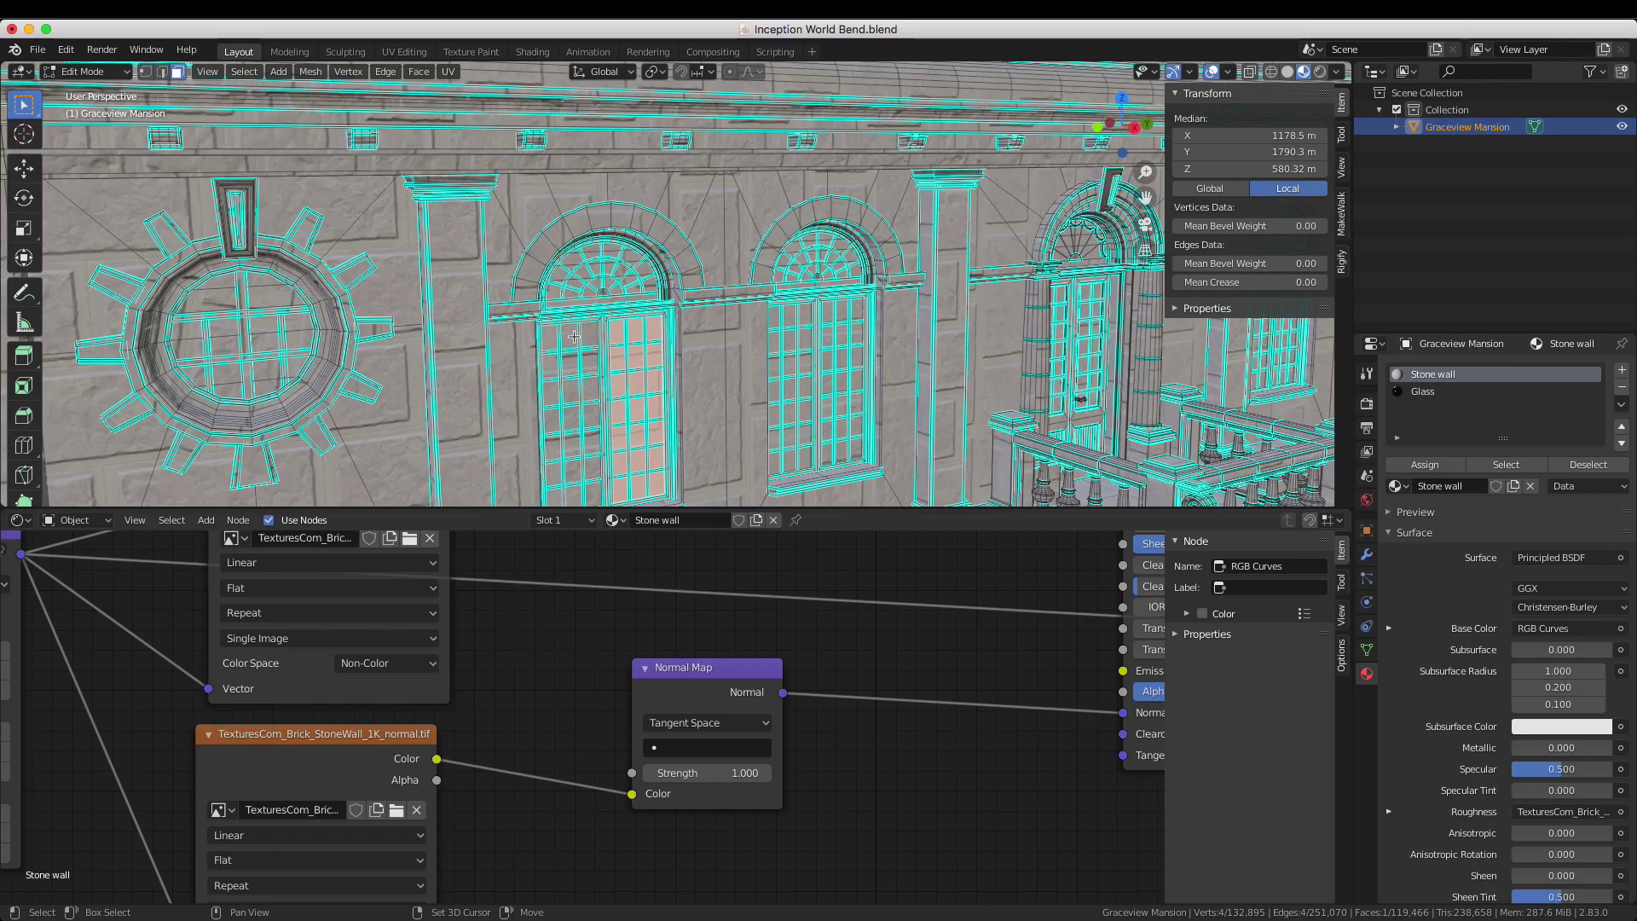
- Assign the Glass material to both pane faces of the arched window beside the round window and return to Object Mode
left_click(569, 337, "shift")
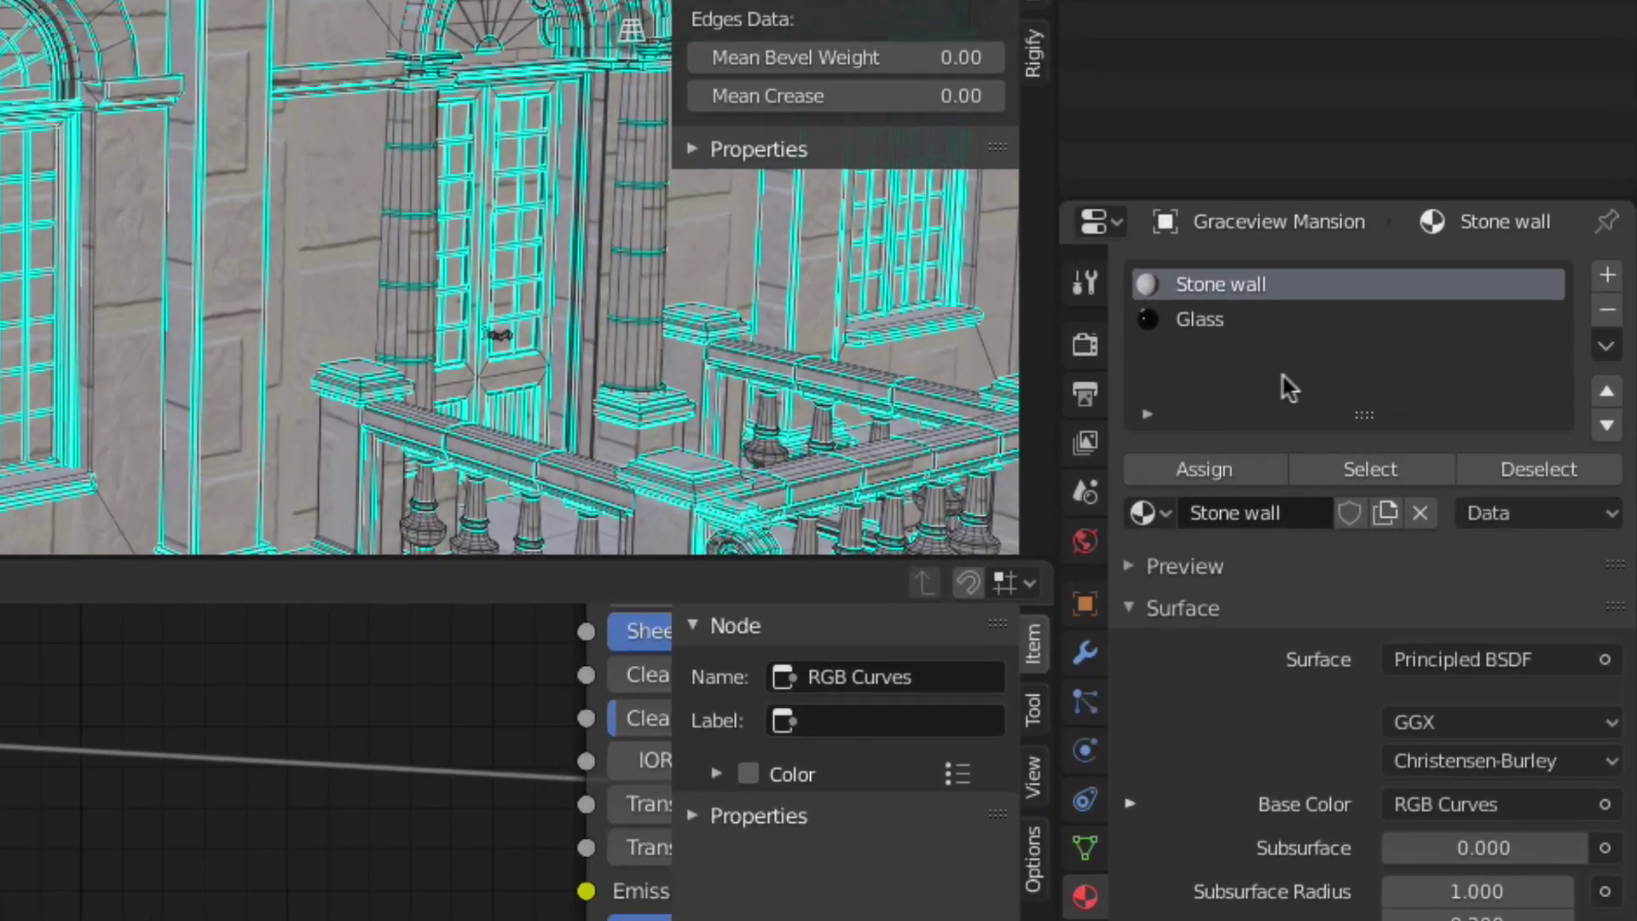
left_click(1415, 392)
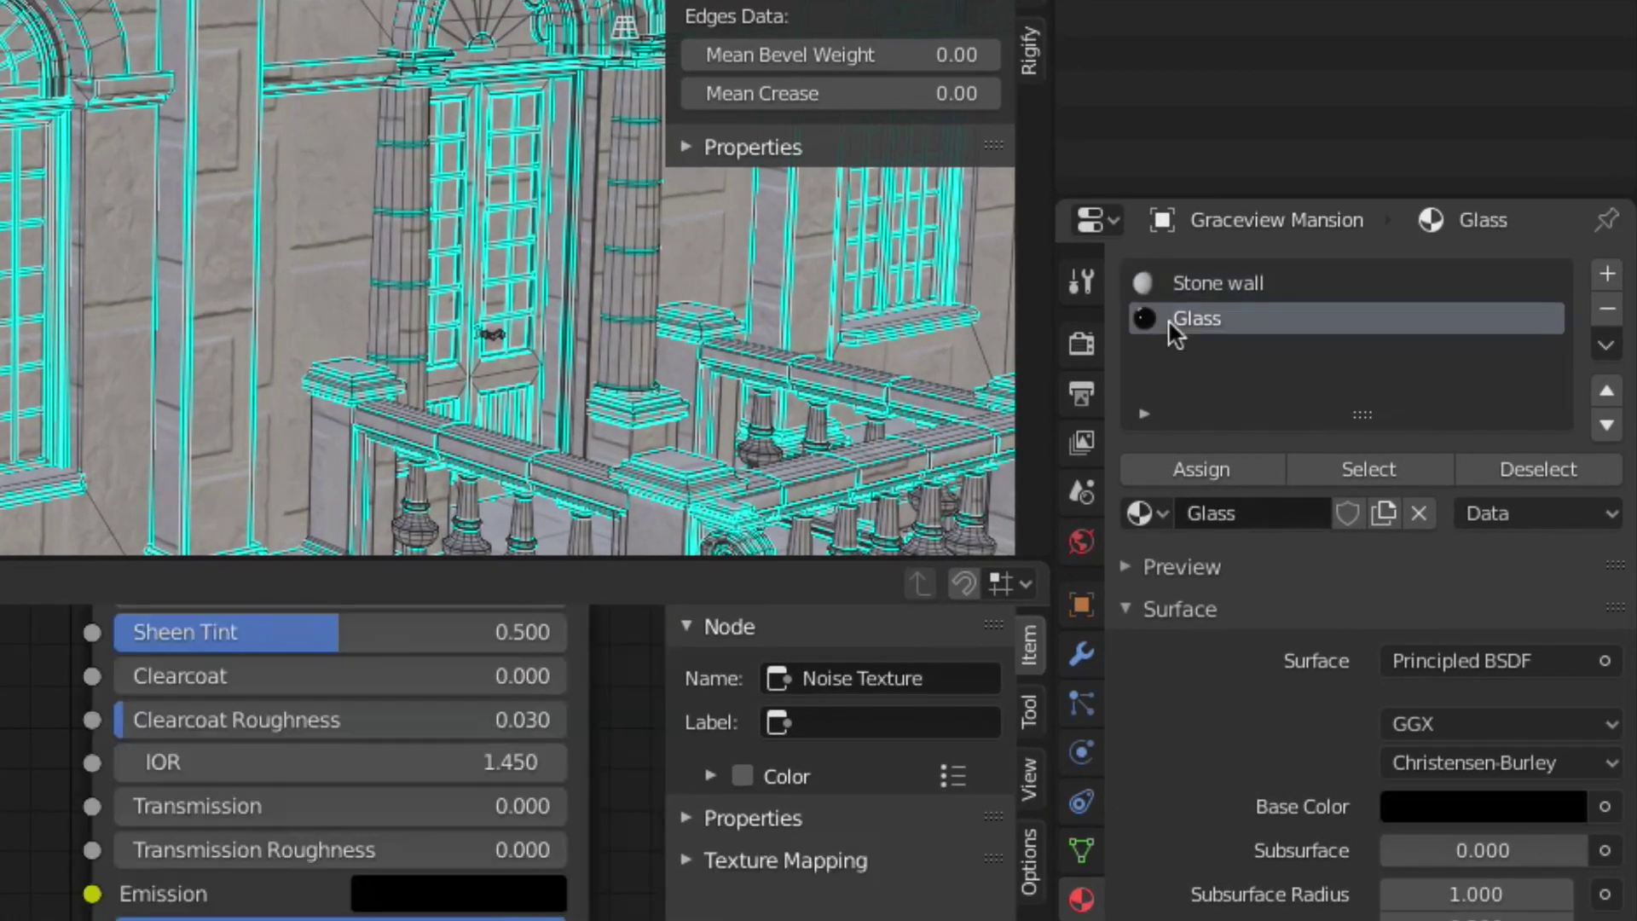
left_click(1196, 472)
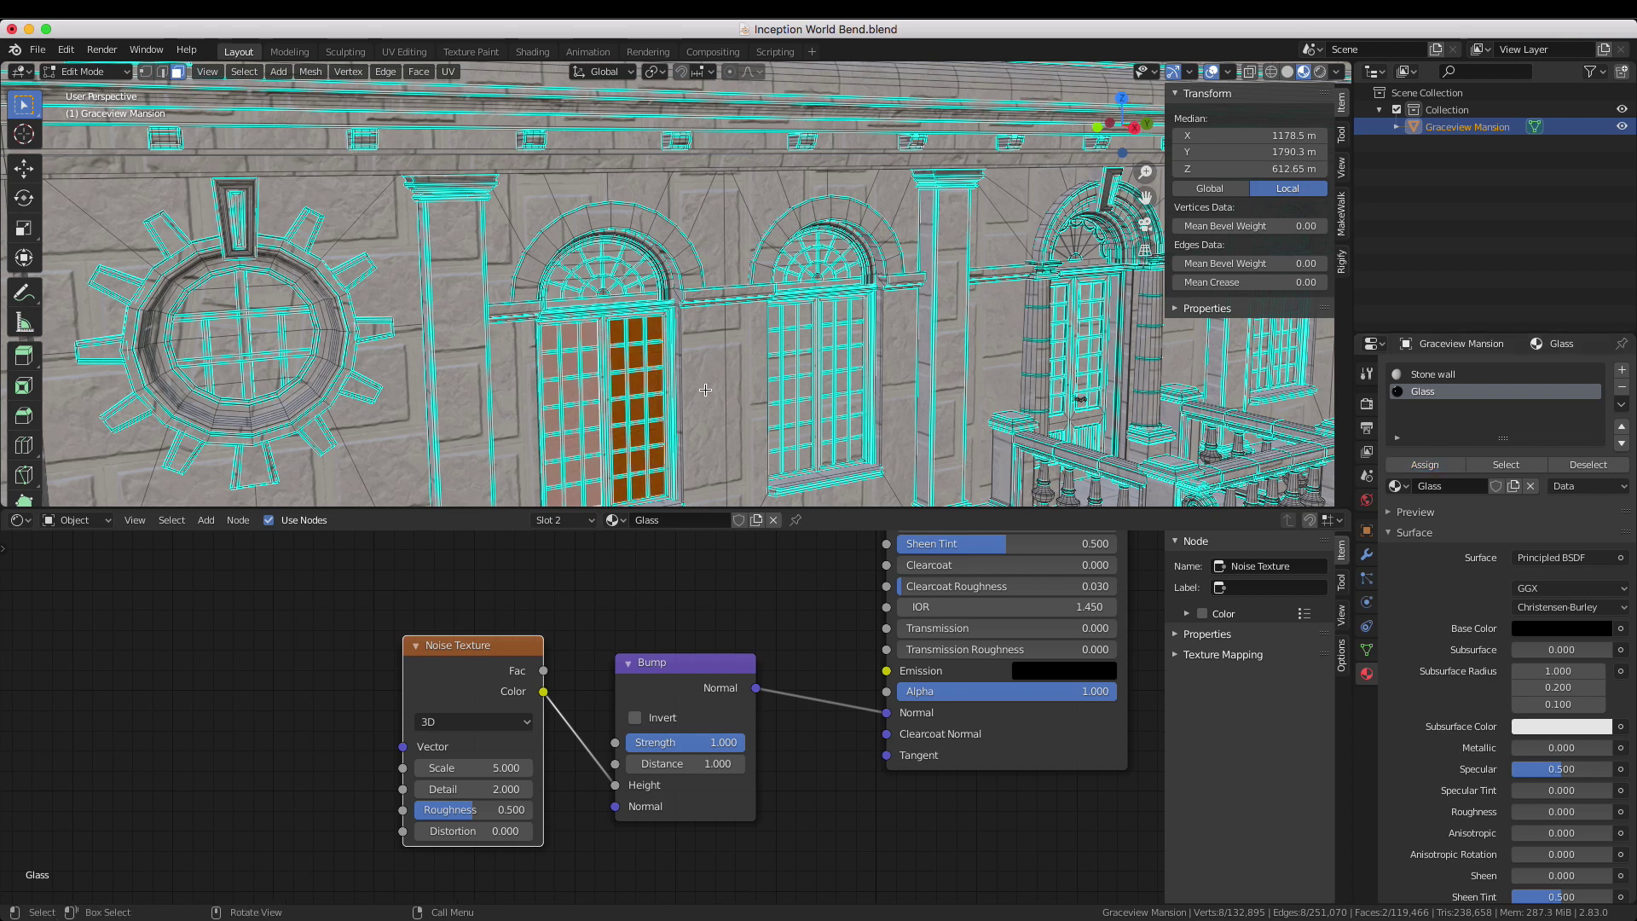
key("Tab")
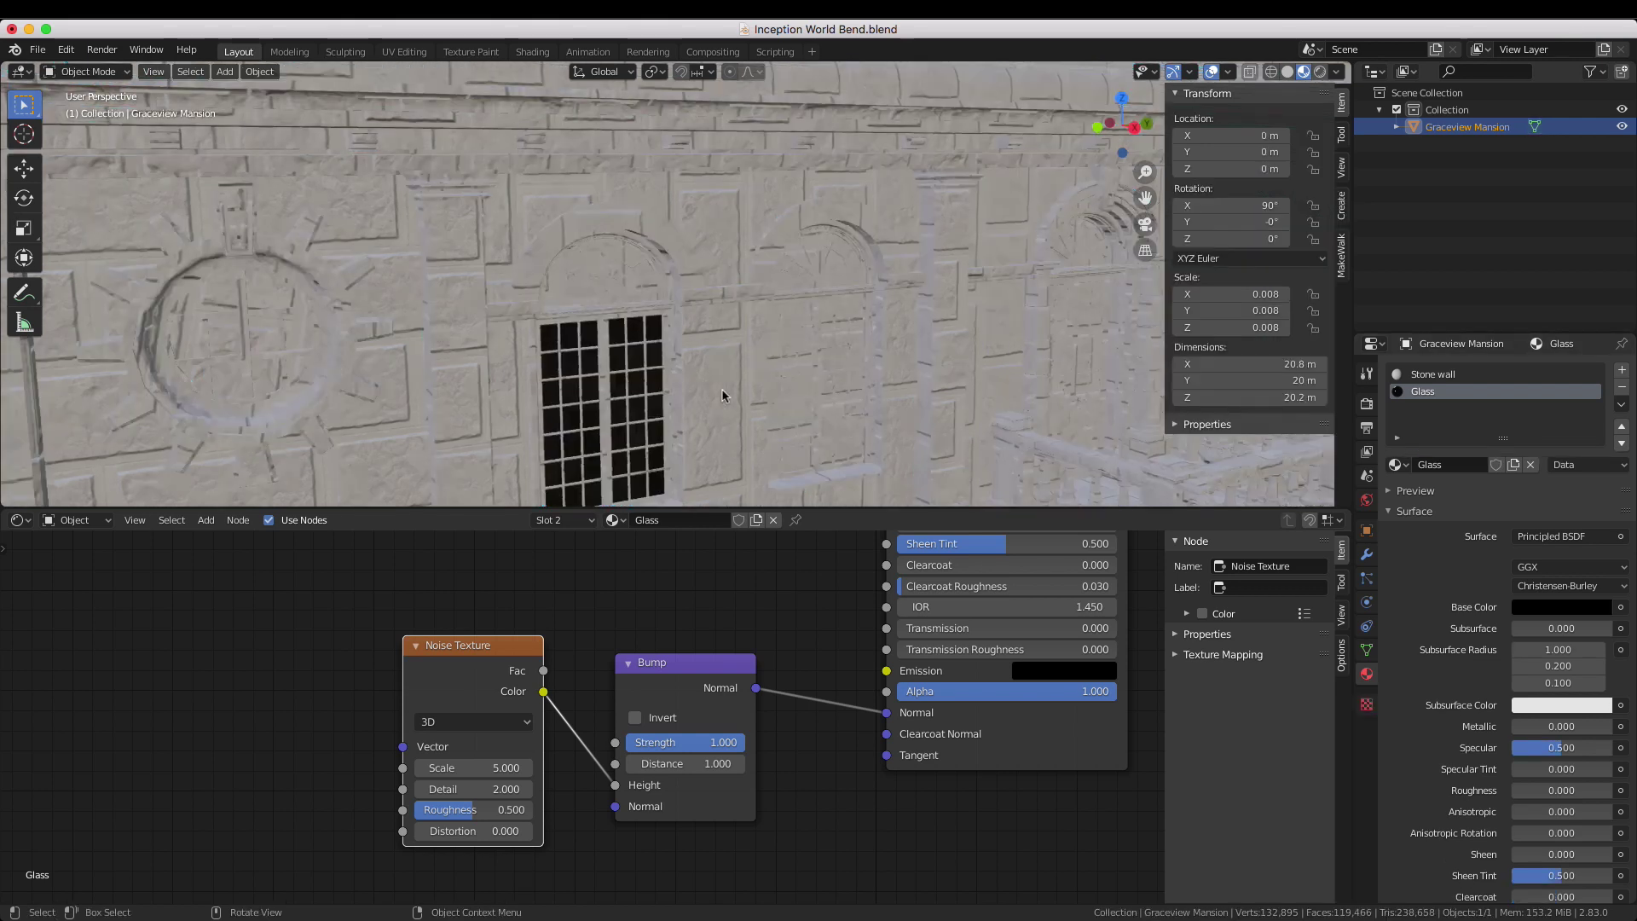
- In Rendered shading, set the Glass material's Noise Texture Scale to 10 and reduce its Bump Strength
middle_click_drag(724, 389, 756, 324)
key("z")
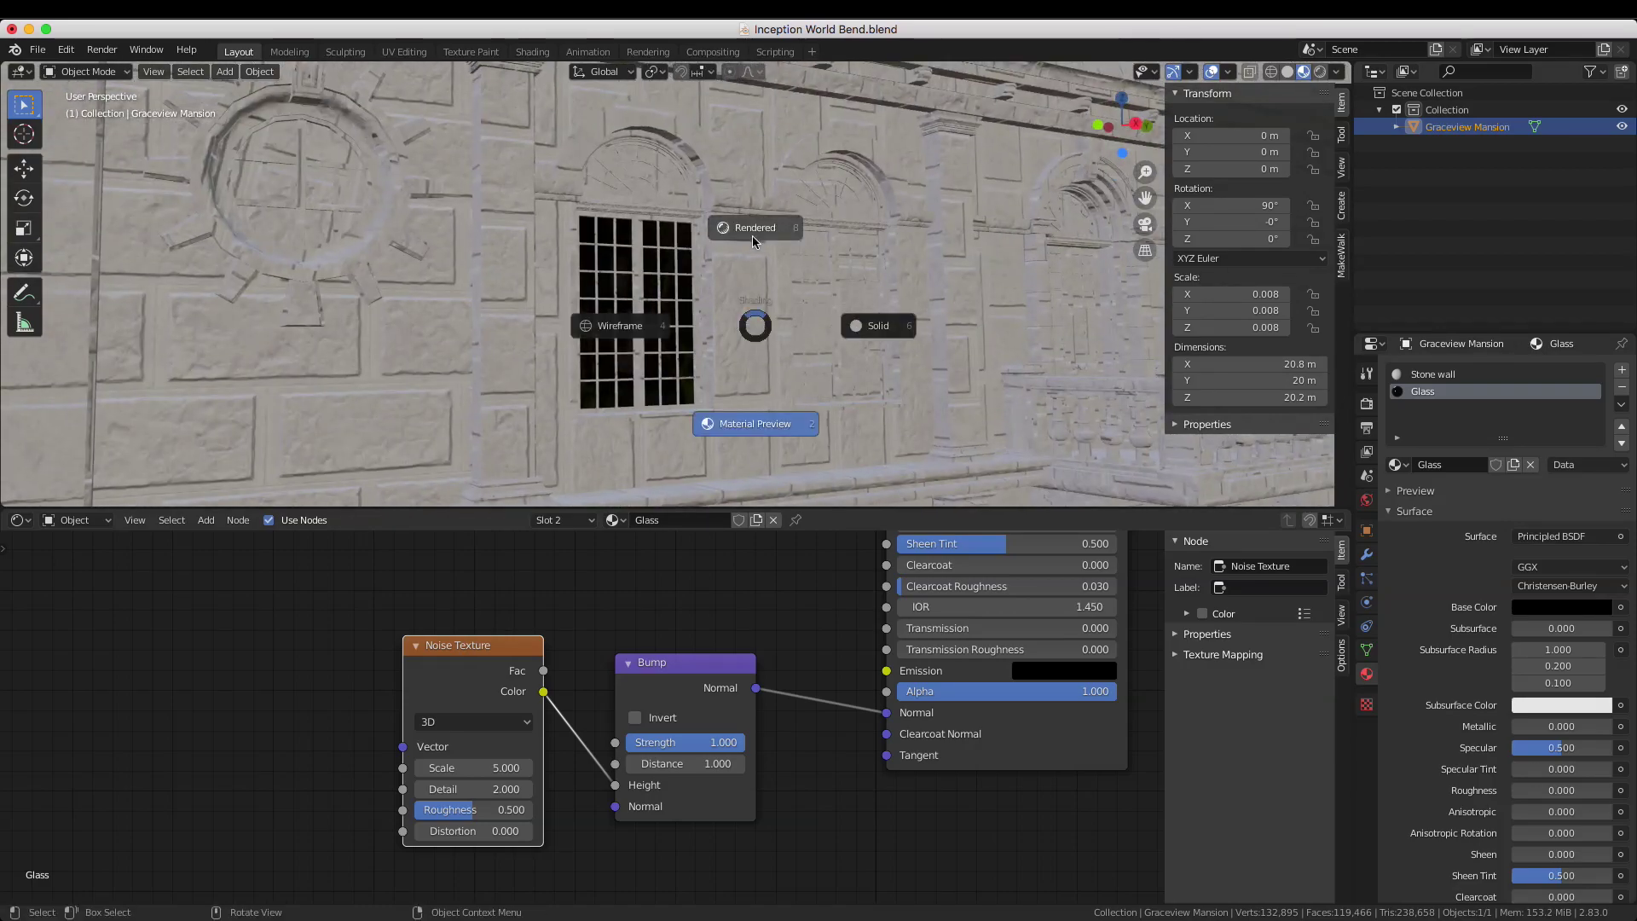
left_click(752, 237)
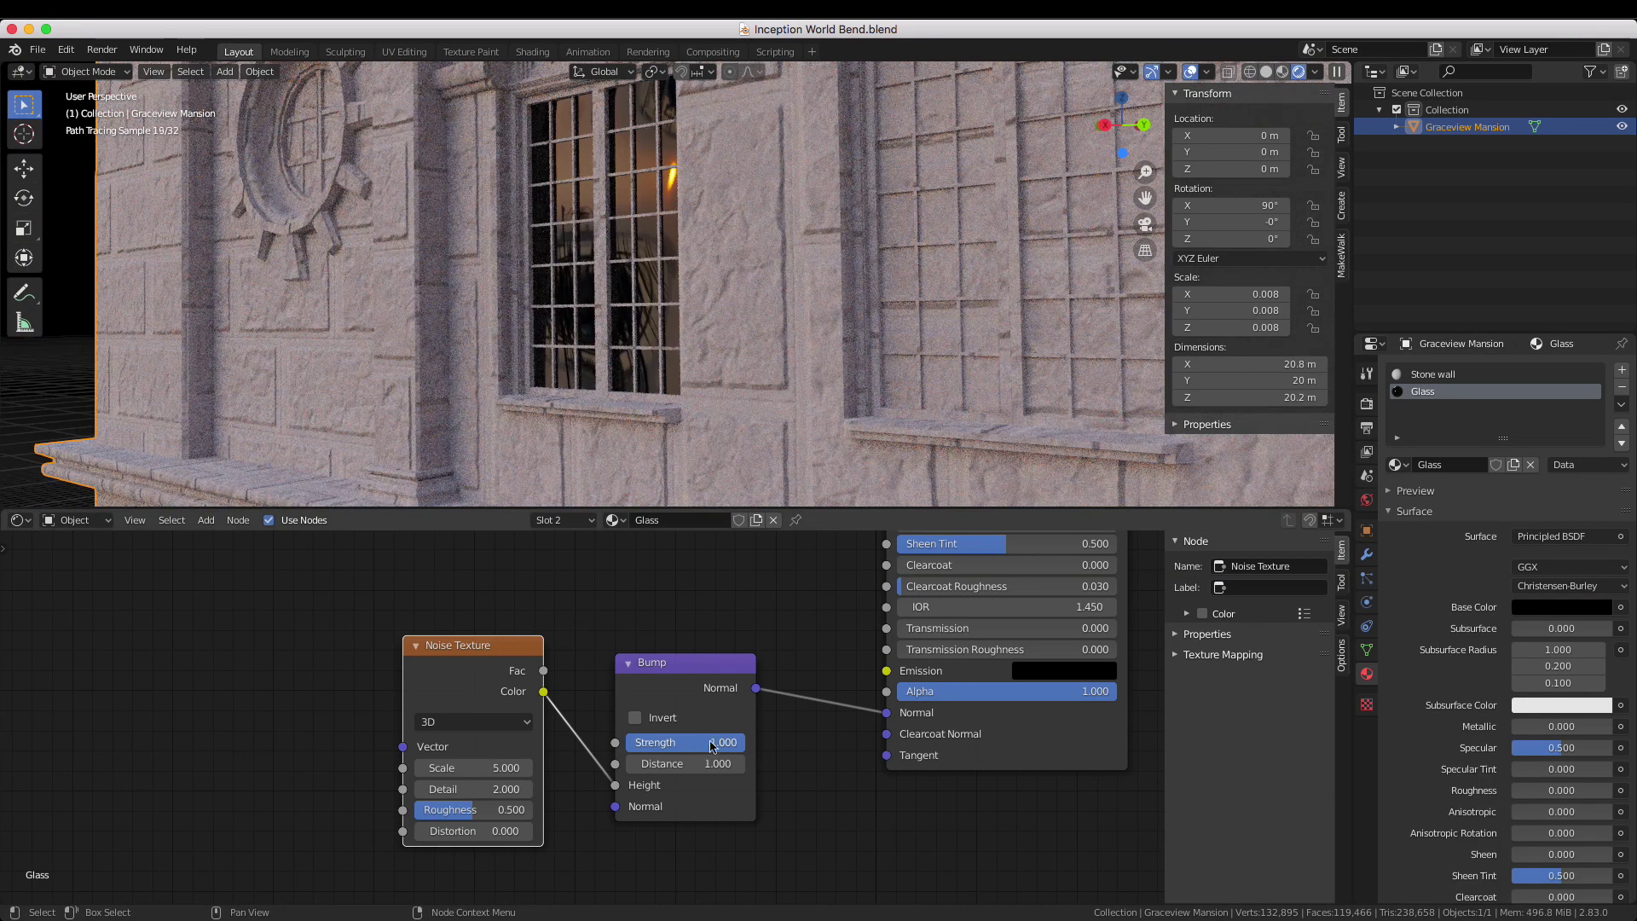
left_click_drag(468, 767, 539, 768)
left_click(481, 769)
type("10")
key("Return")
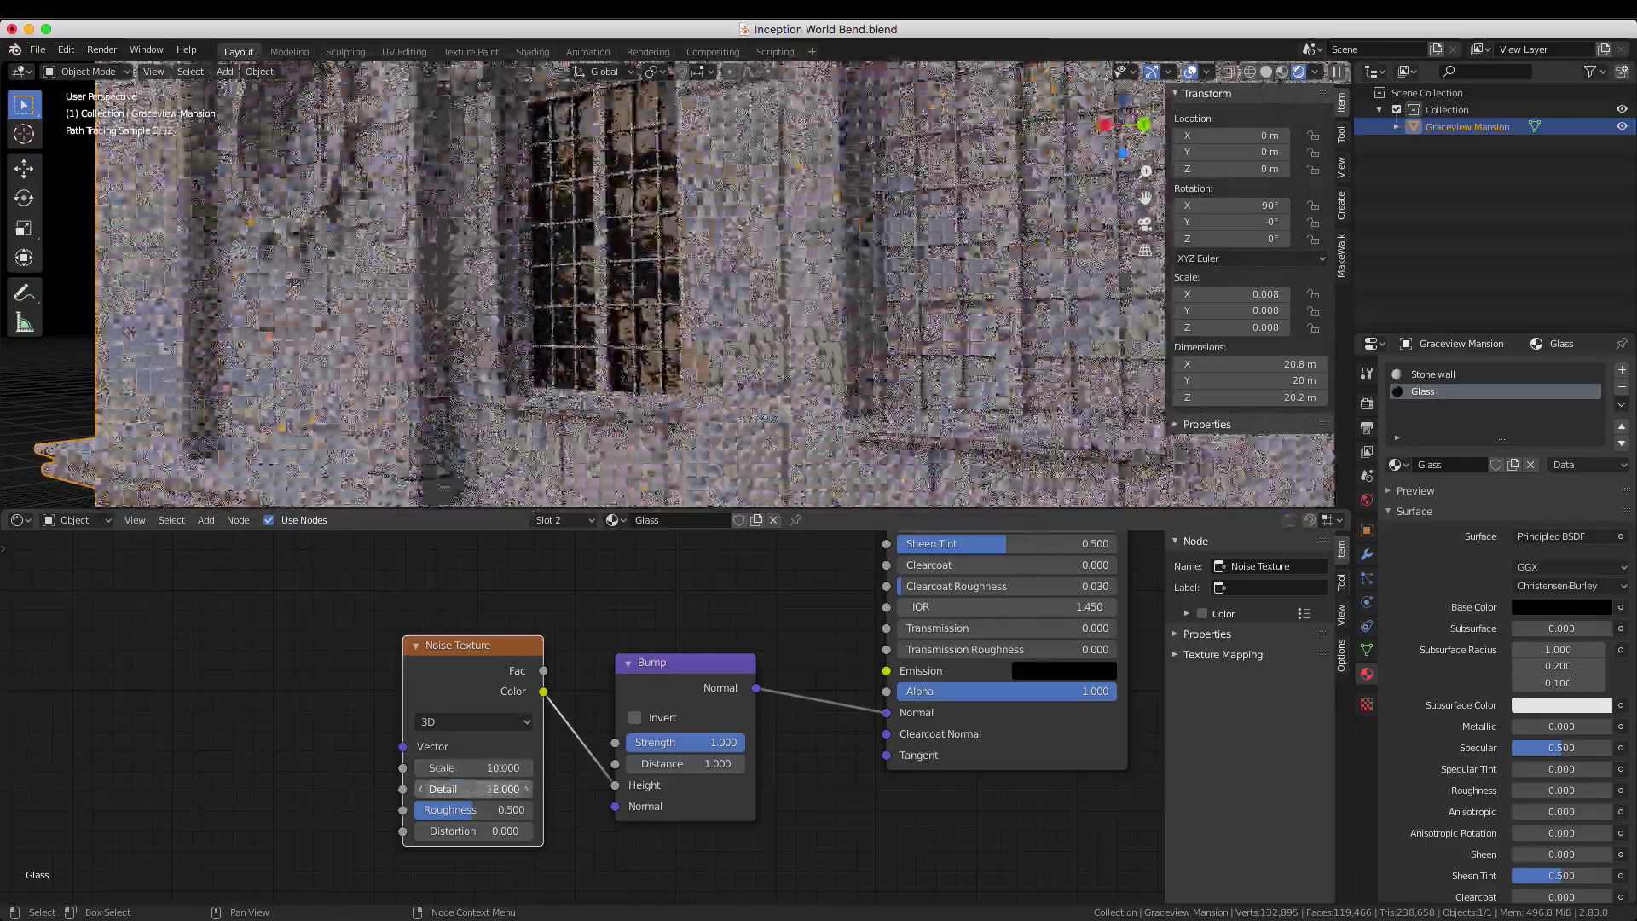
left_click_drag(731, 743, 696, 742)
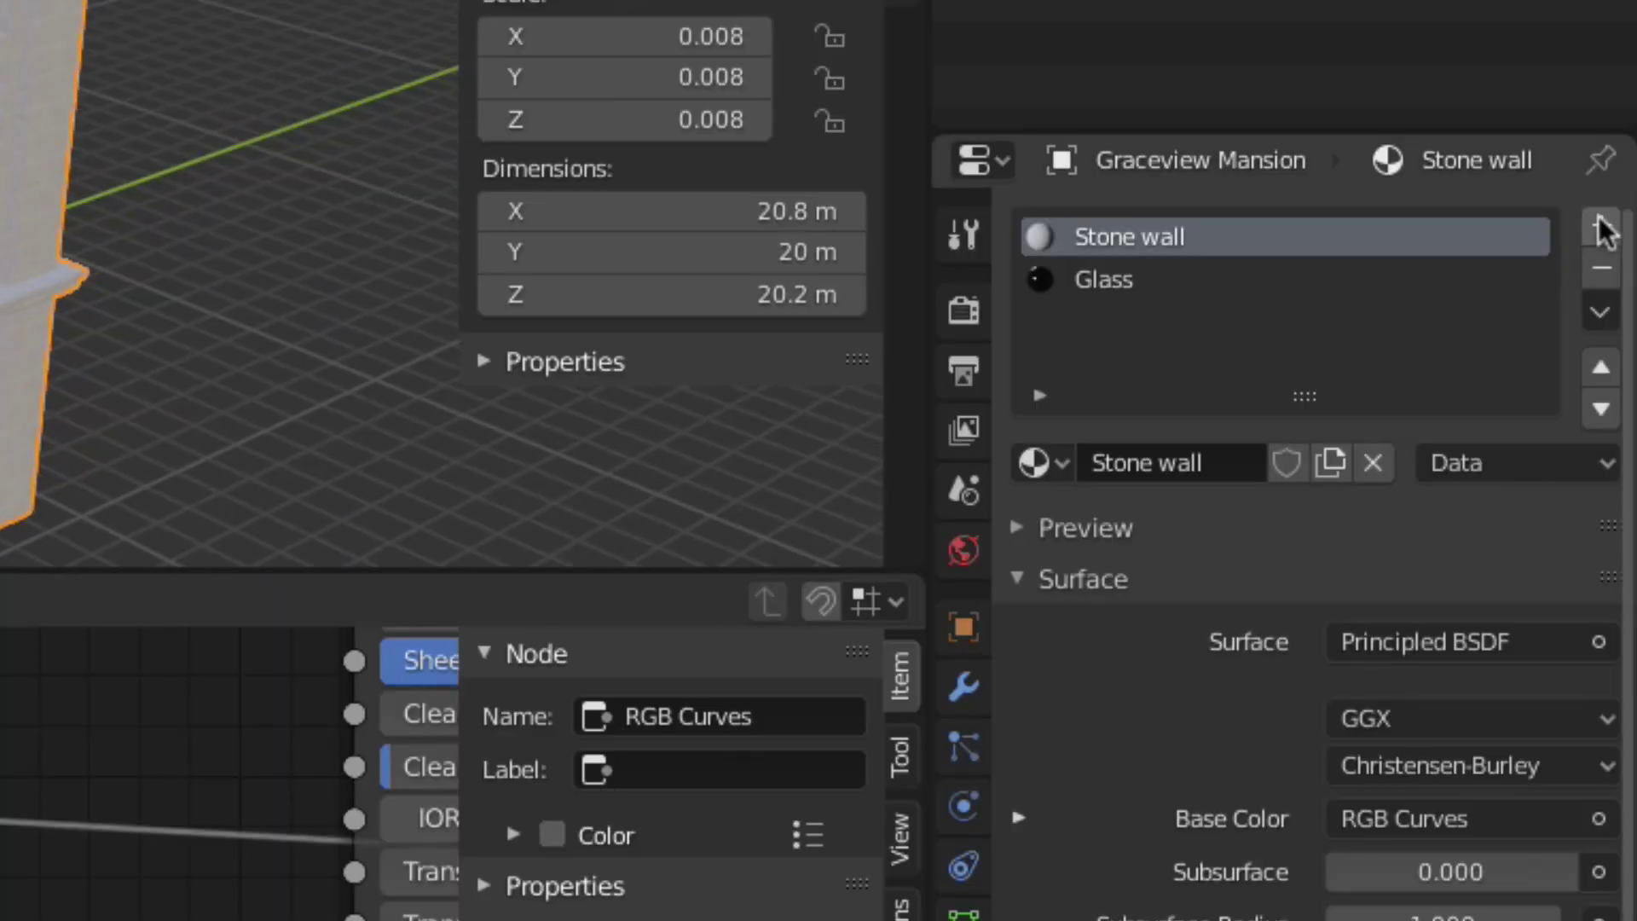
- Add a third material named "Roof" and assign it to the mansion's roof faces
left_click(1602, 227)
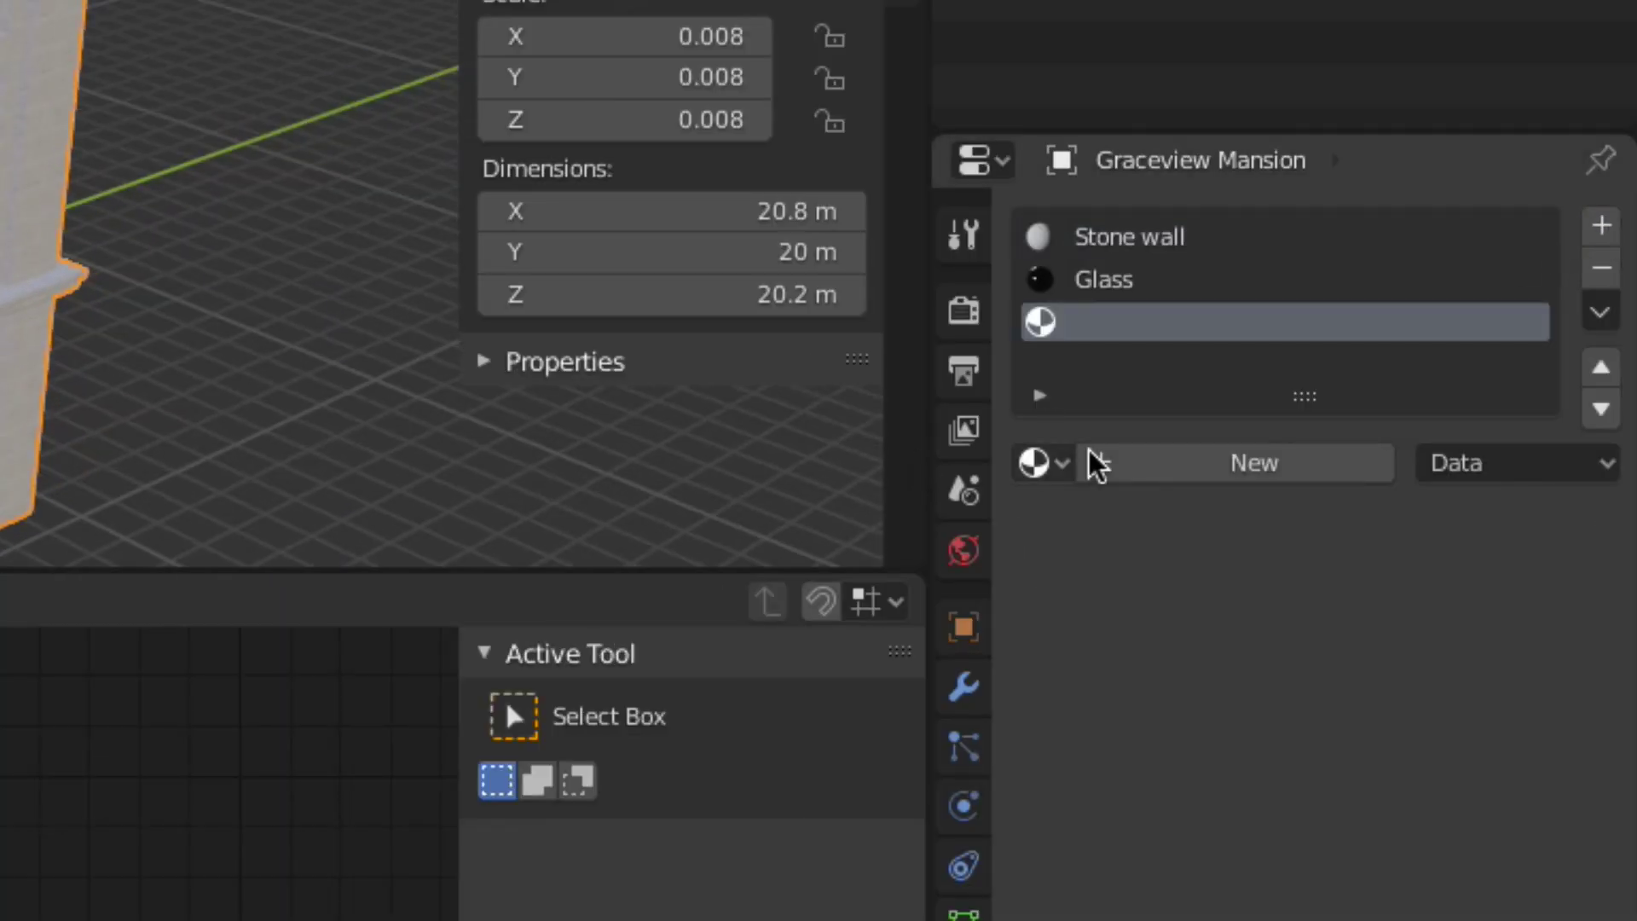
left_click(1093, 460)
double_click(1112, 325)
type("Roof")
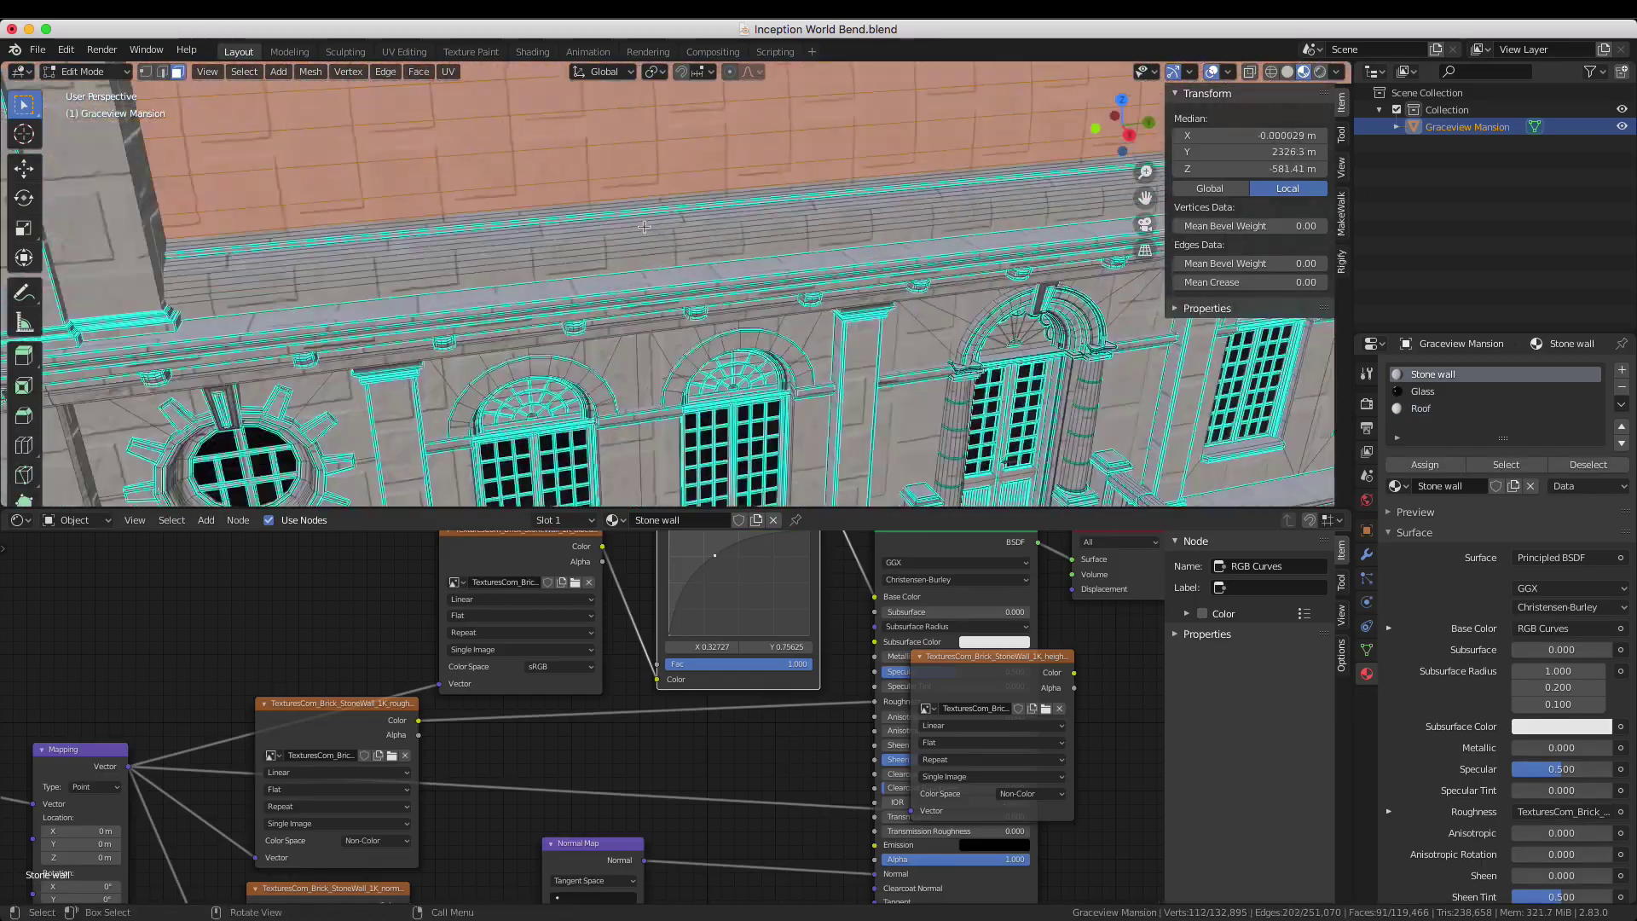
left_click(1424, 408)
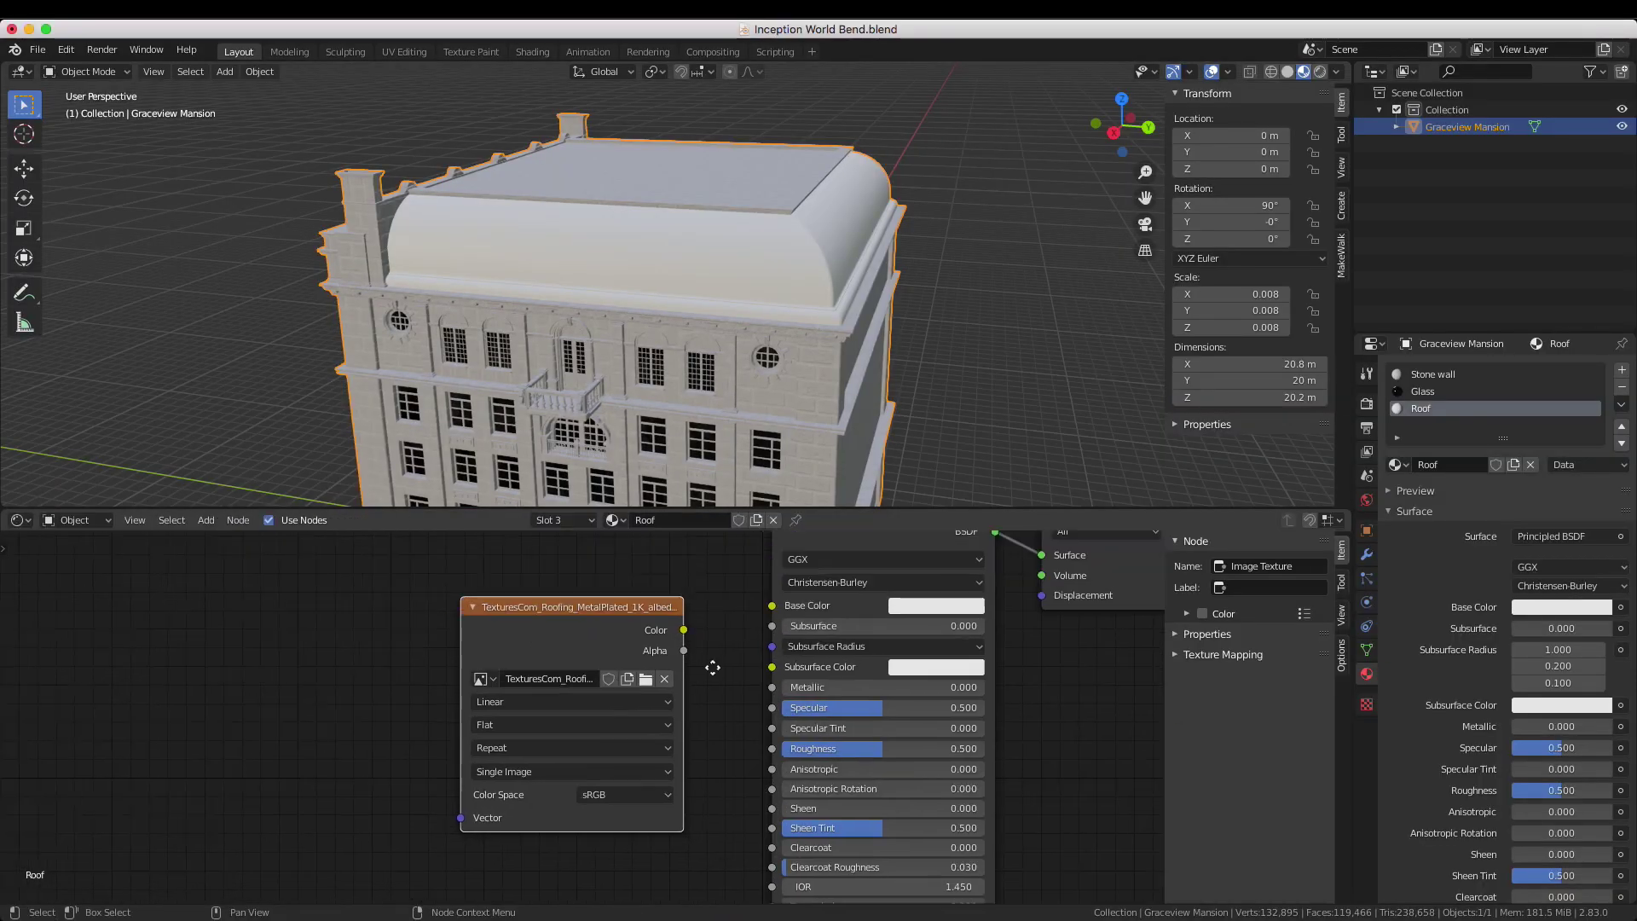
- Connect the metal-plated roofing albedo texture to the Roof material's Base Color and the metallic texture to Metallic
left_click_drag(618, 662, 547, 545)
key("shift+d")
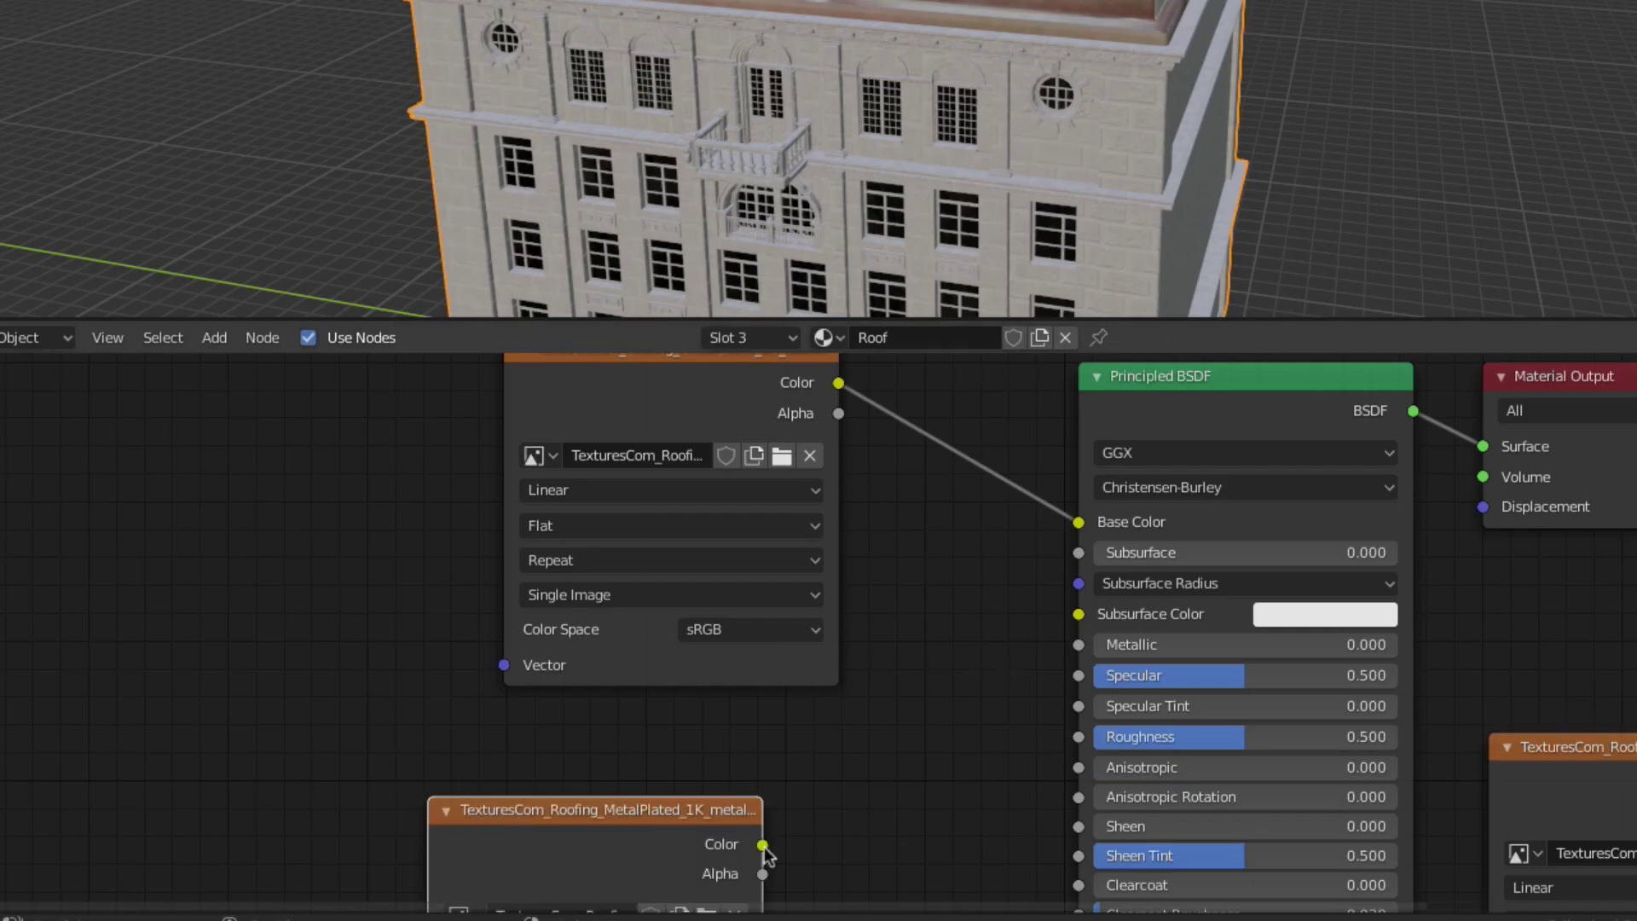
left_click_drag(572, 857, 782, 724)
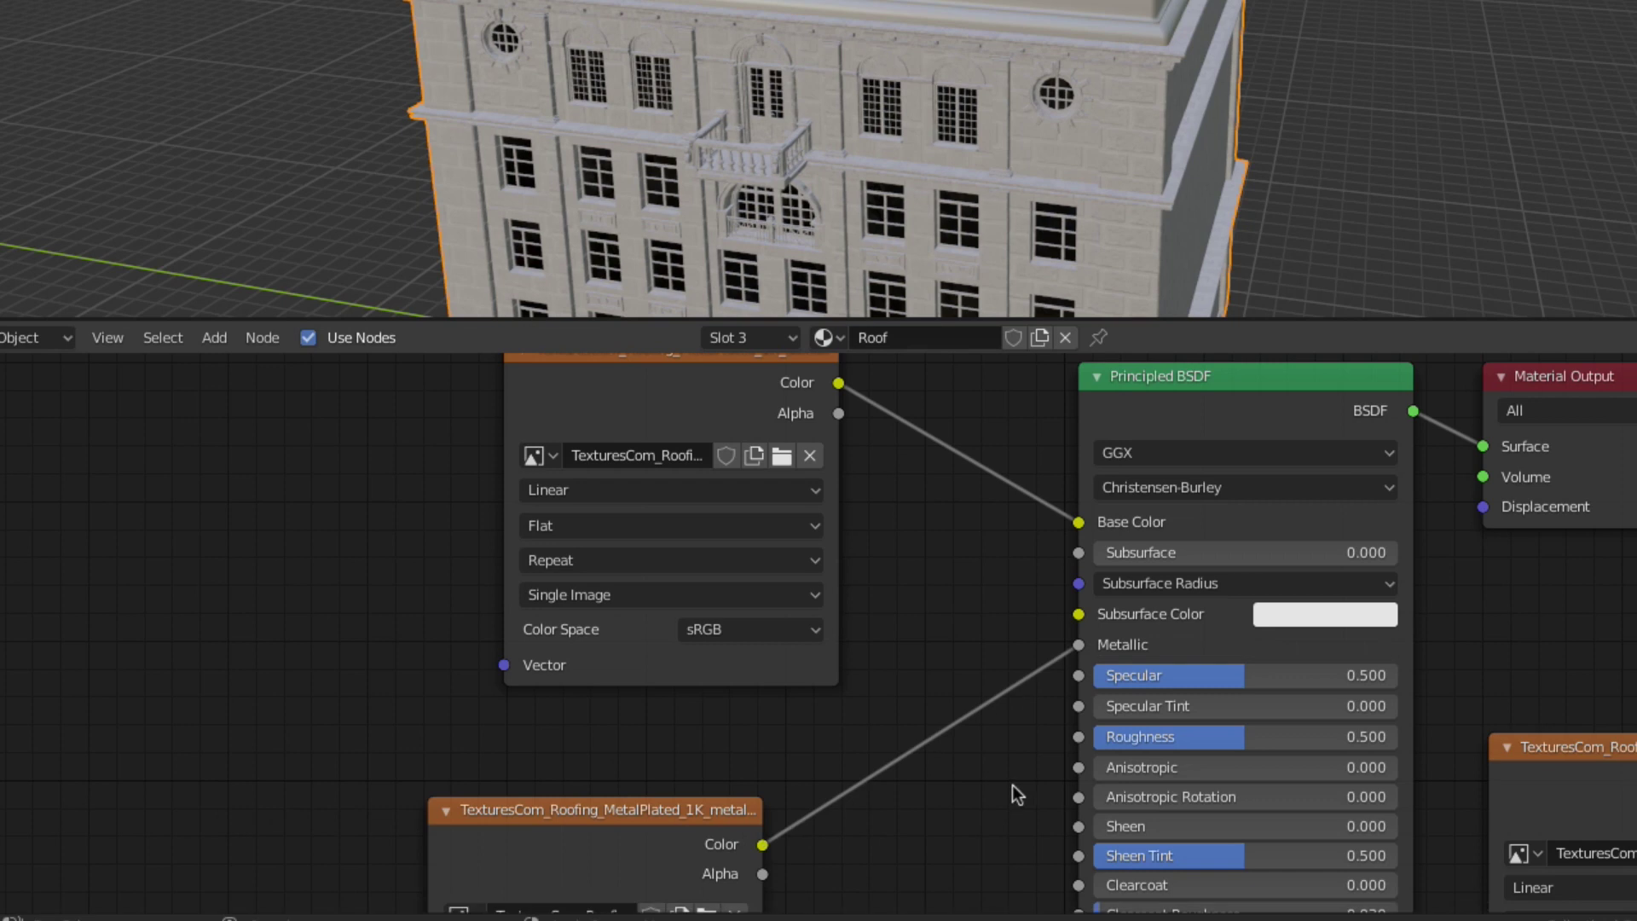
- Spread out the roofing normal and roughness texture nodes and connect the roughness Color to the Principled BSDF's Roughness
left_click_drag(170, 912, 295, 766)
middle_click_drag(451, 439, 451, 507, "ctrl")
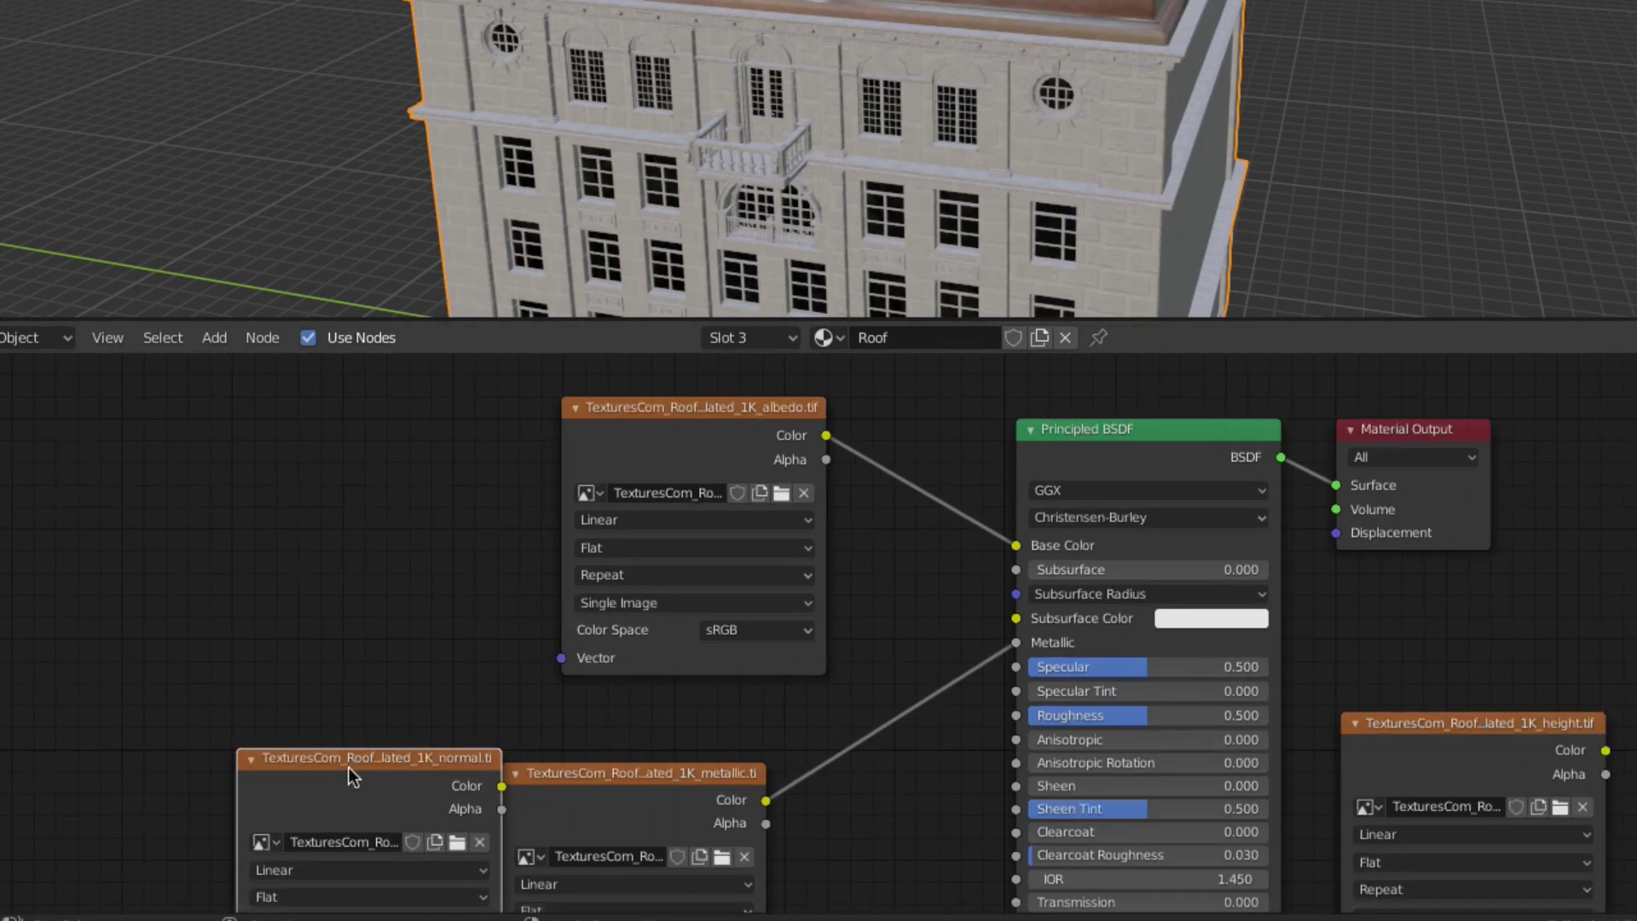
left_click_drag(349, 767, 294, 880)
left_click_drag(793, 613, 66, 619)
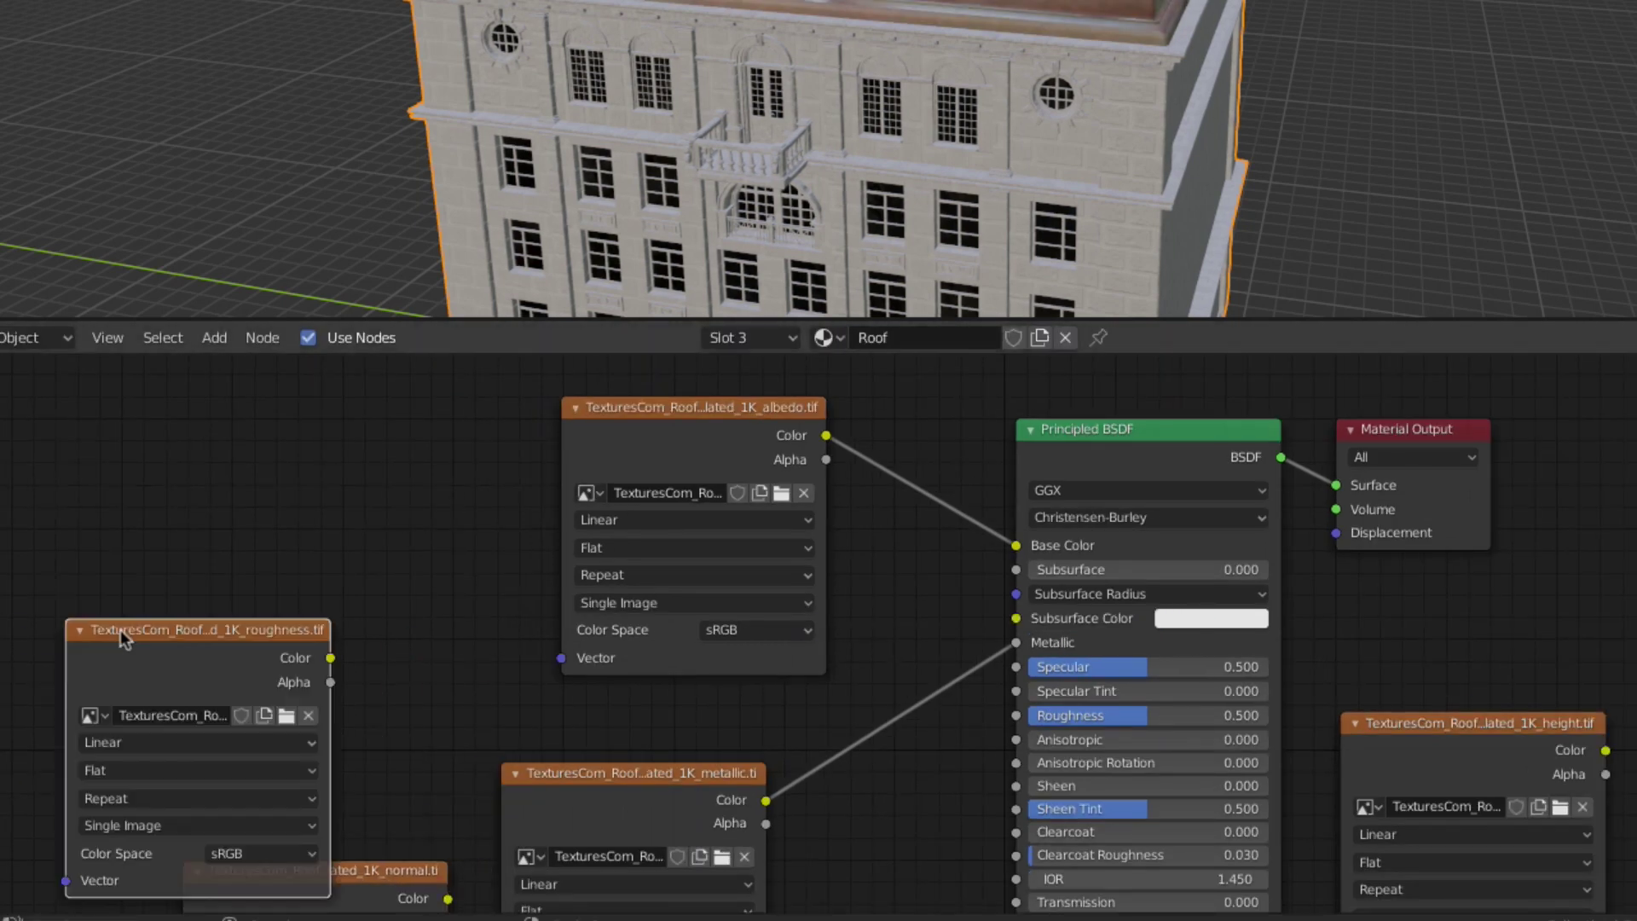
left_click_drag(331, 657, 1016, 716)
- Set the Color Space of the roofing roughness, metallic and normal textures to Non-Color
middle_click_drag(391, 631, 439, 745, "ctrl")
middle_click_drag(439, 745, 656, 550)
scroll(656, 550, "up", 3)
left_click(558, 605)
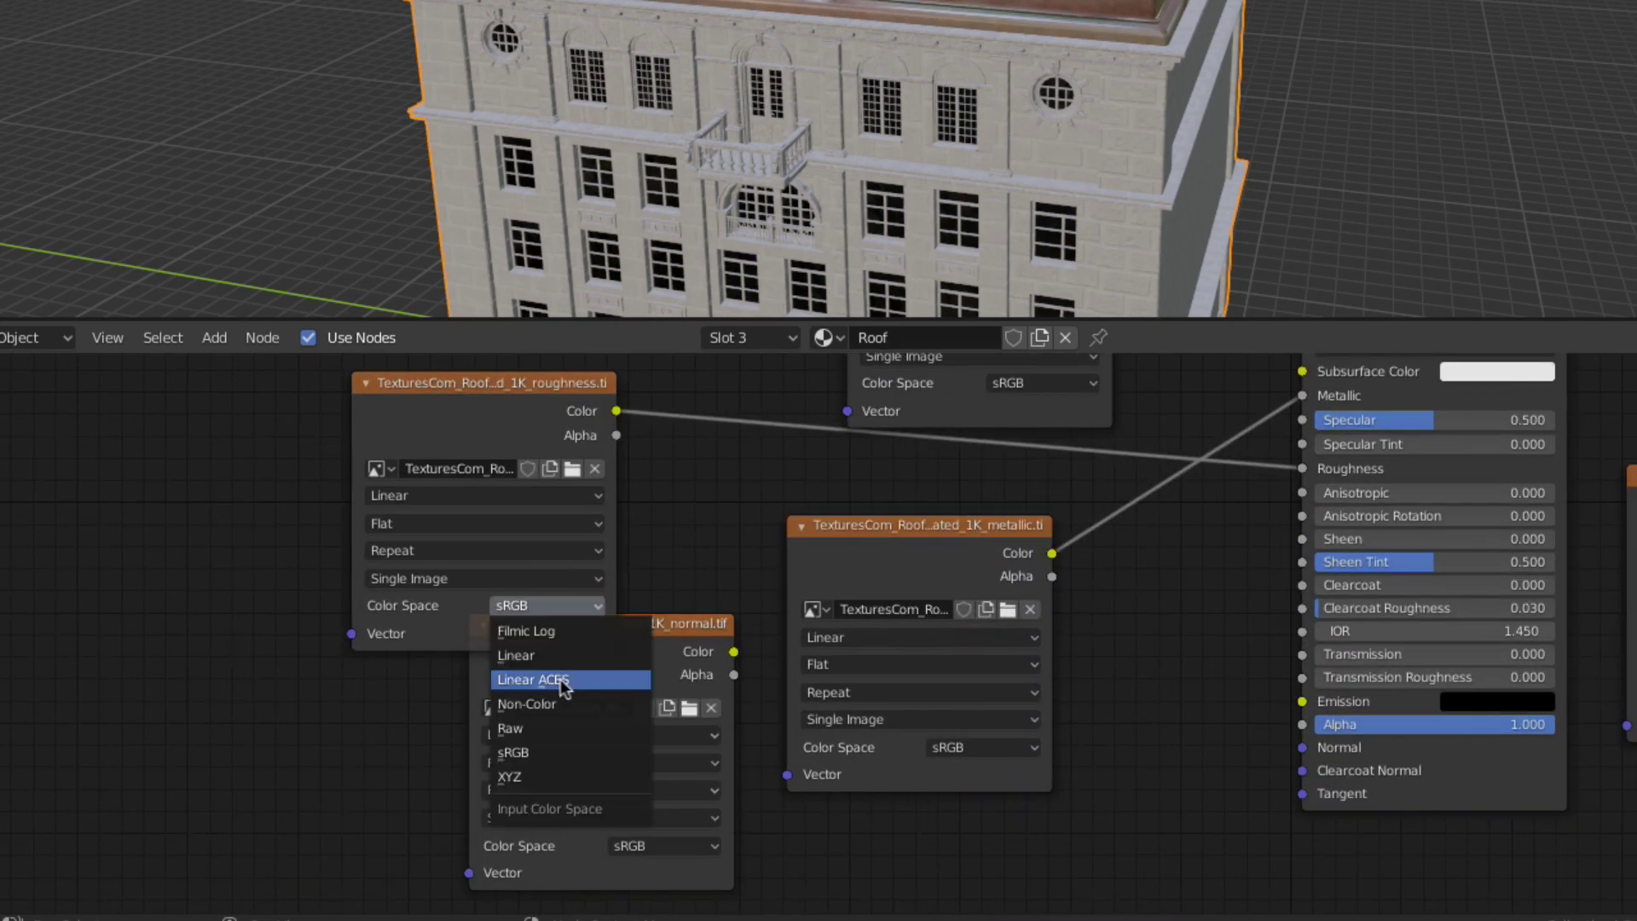
left_click(554, 701)
left_click(985, 749)
left_click(972, 650)
left_click(698, 838)
left_click(665, 745)
- Place the normal texture below the metallic one, connect it to the Principled BSDF's Normal and insert a Normal Map node between them
mouse_move(695, 633)
left_mouse_down()
mouse_move(857, 817)
mouse_move(1012, 838)
left_mouse_up()
middle_click_drag(1189, 779, 1030, 596)
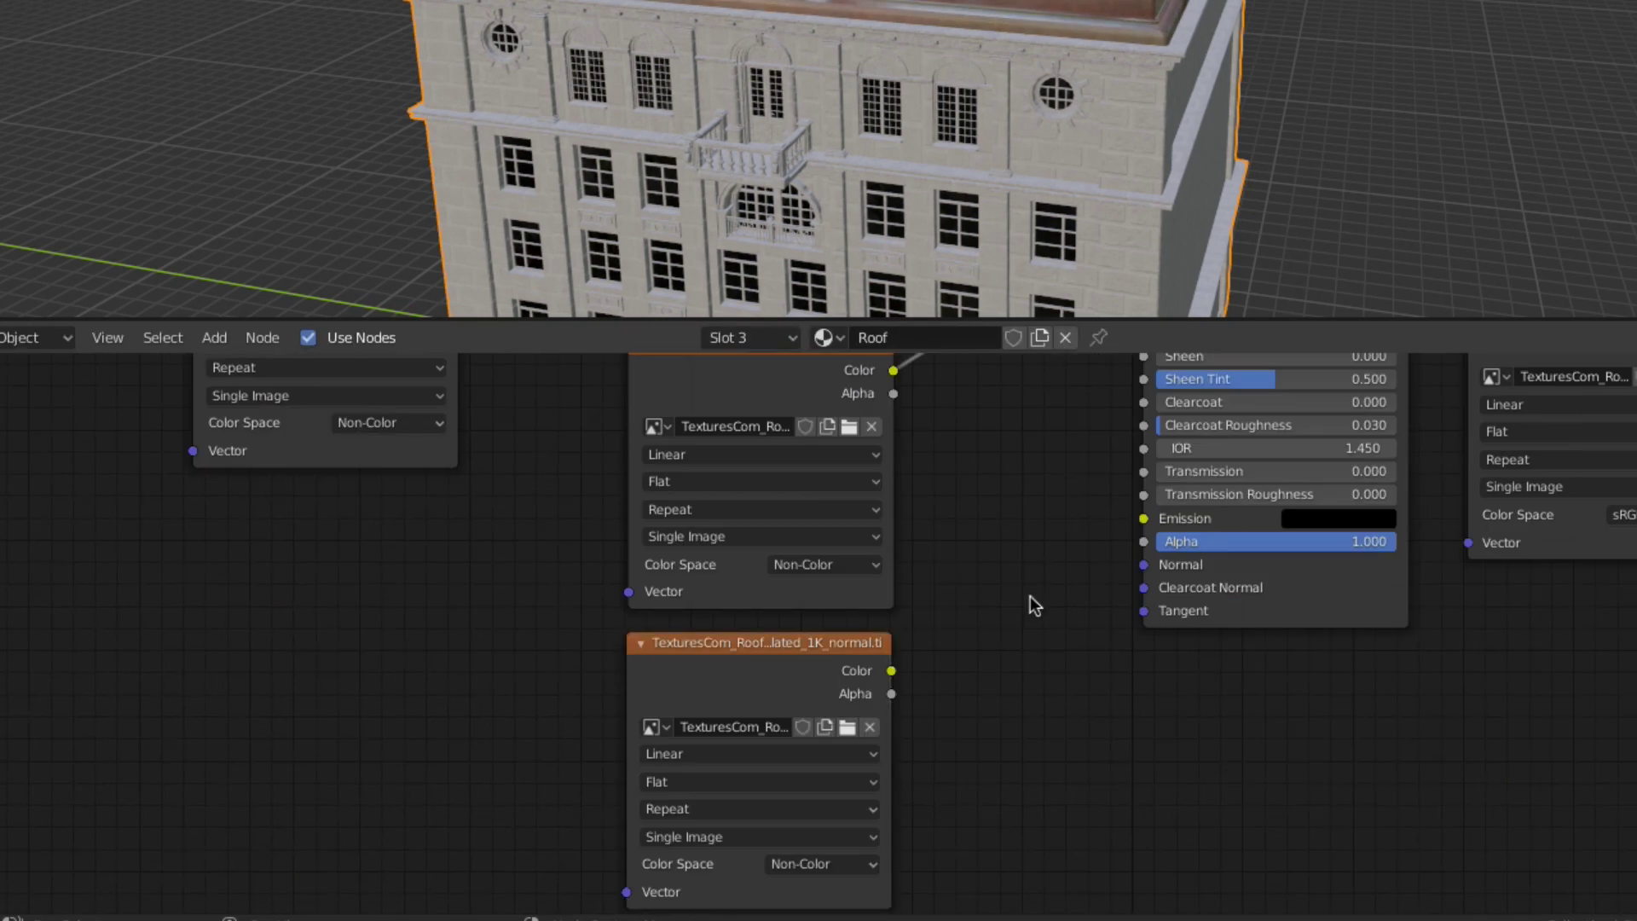
key("shift+a")
left_click_drag(891, 670, 1144, 564)
key("shift+a")
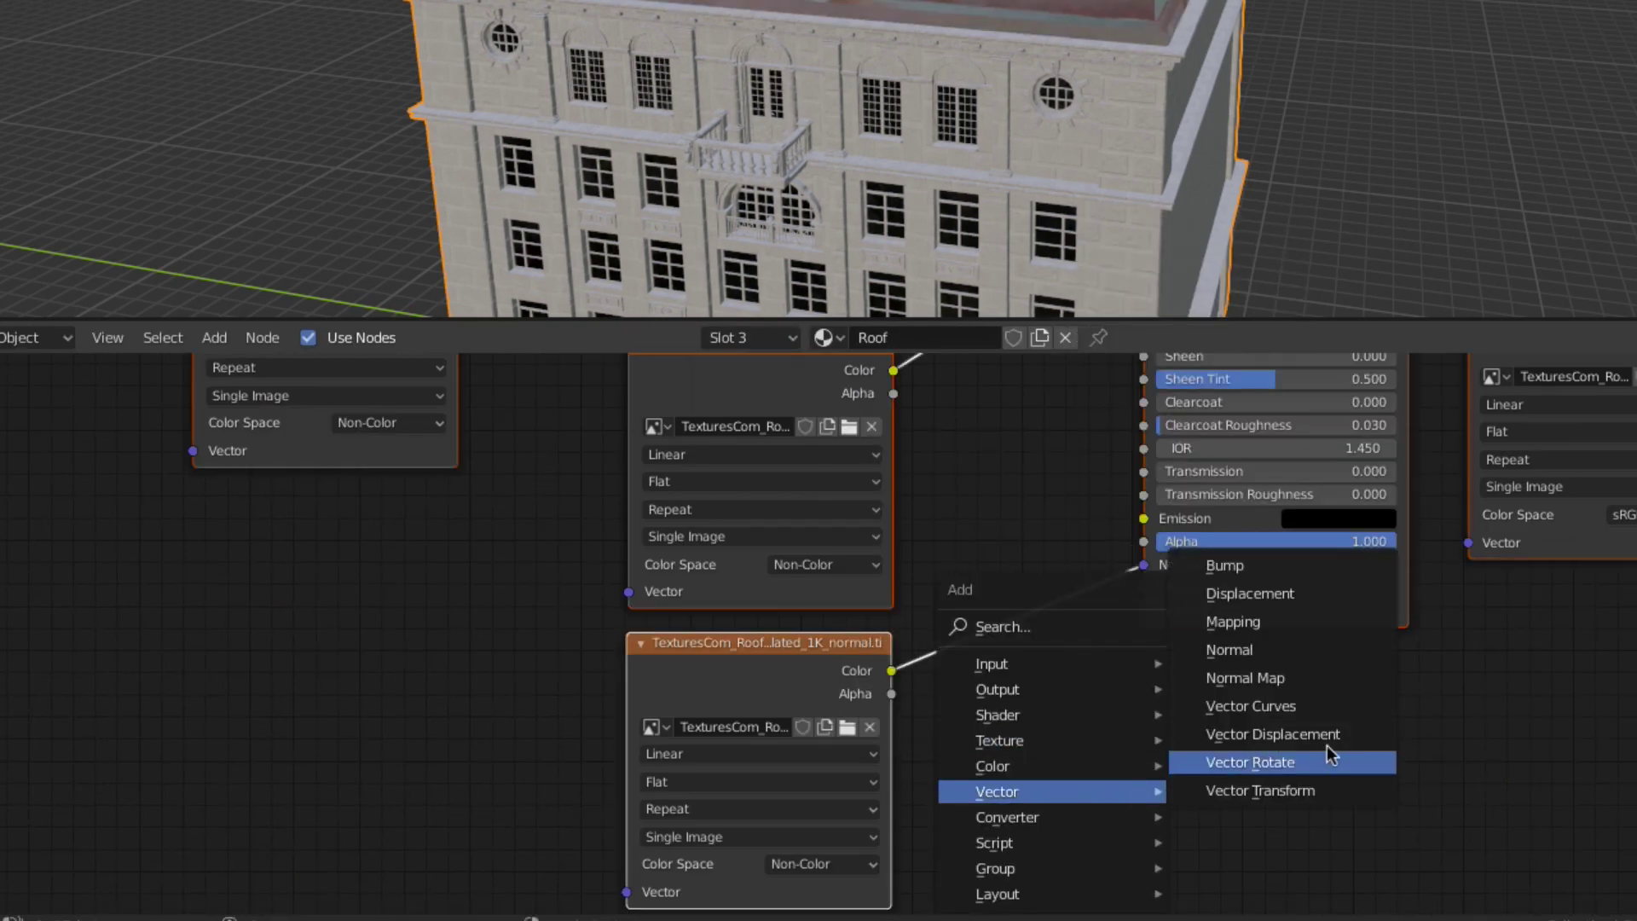
left_click(1253, 677)
left_click(1082, 674)
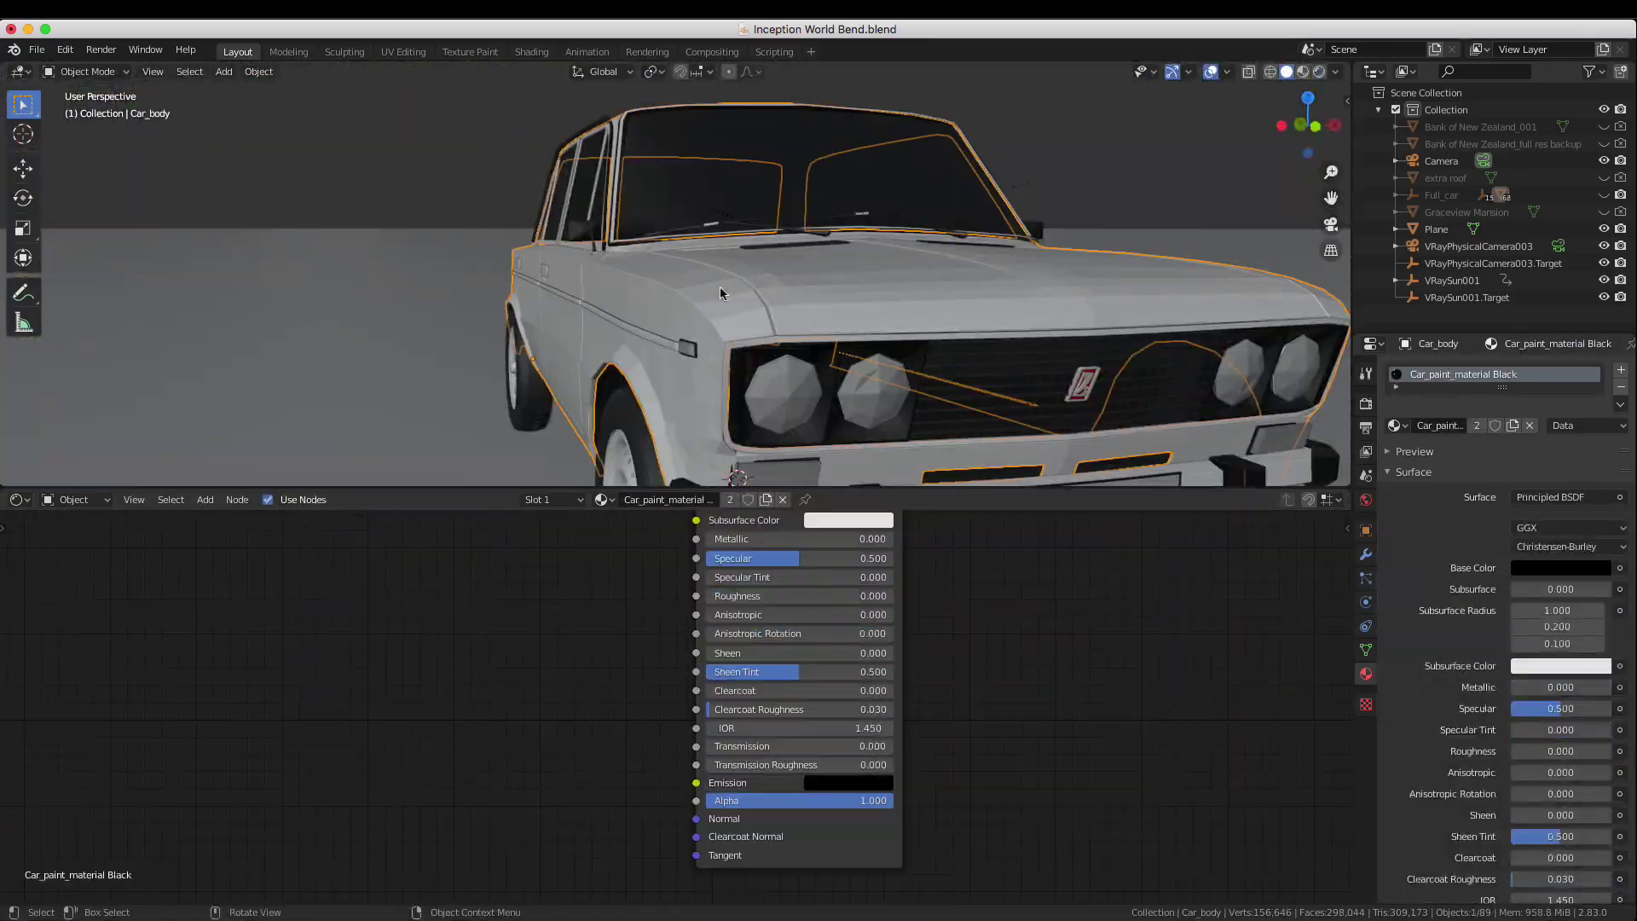
- Apply Shade Smooth to the car body
right_click(708, 292)
key("Escape")
right_click(700, 319)
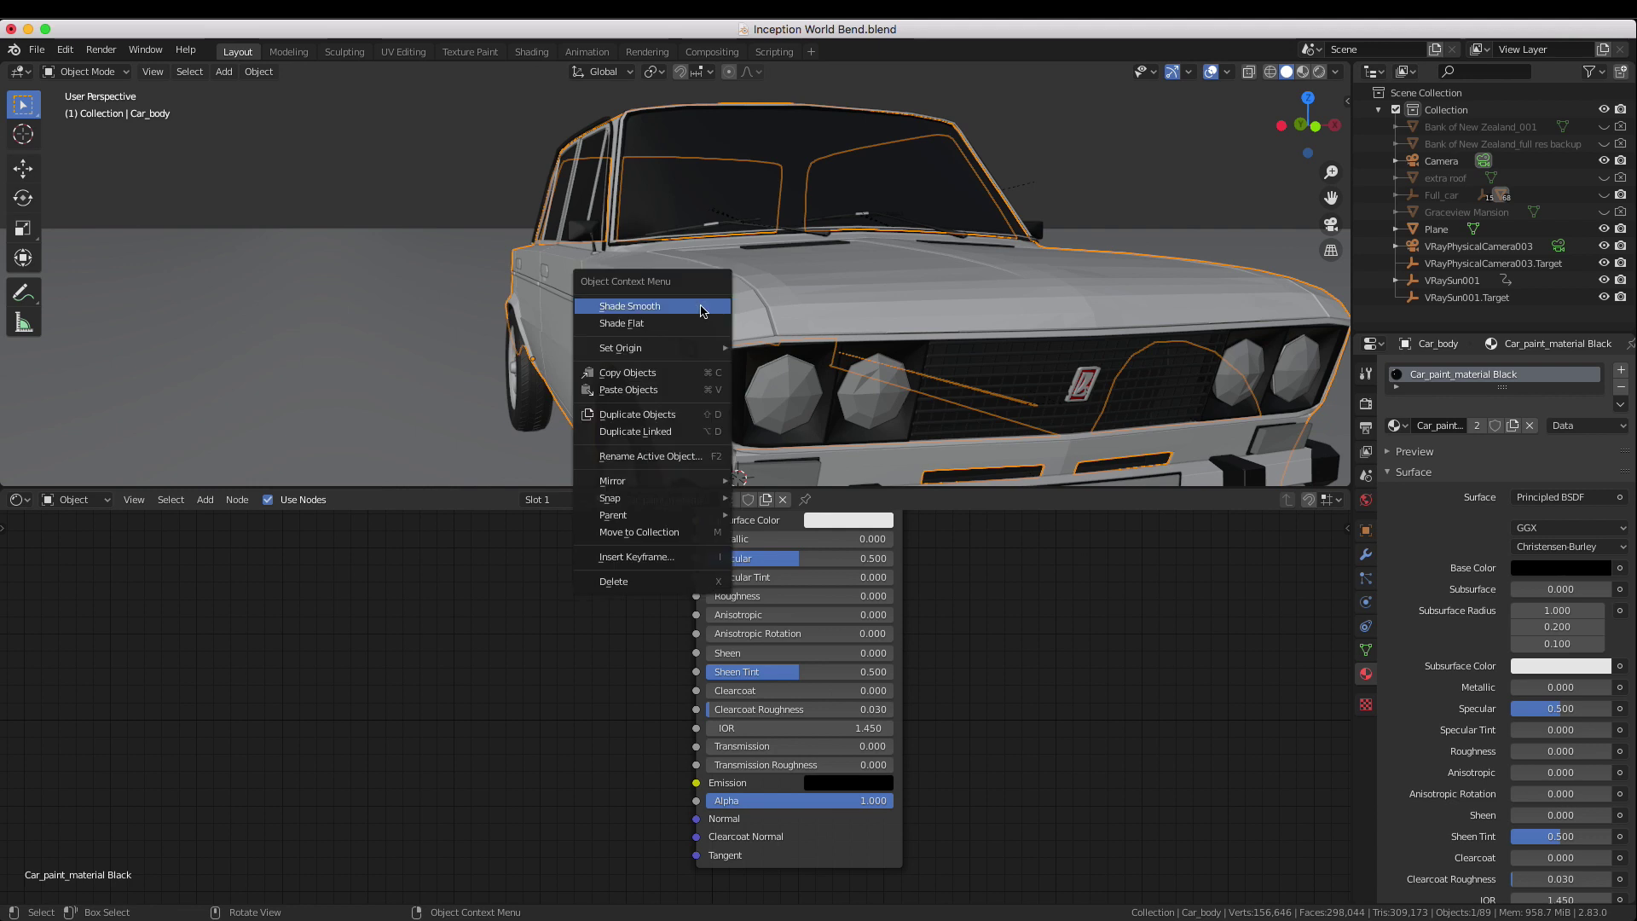
key("Escape")
right_click(715, 303)
left_click(696, 291)
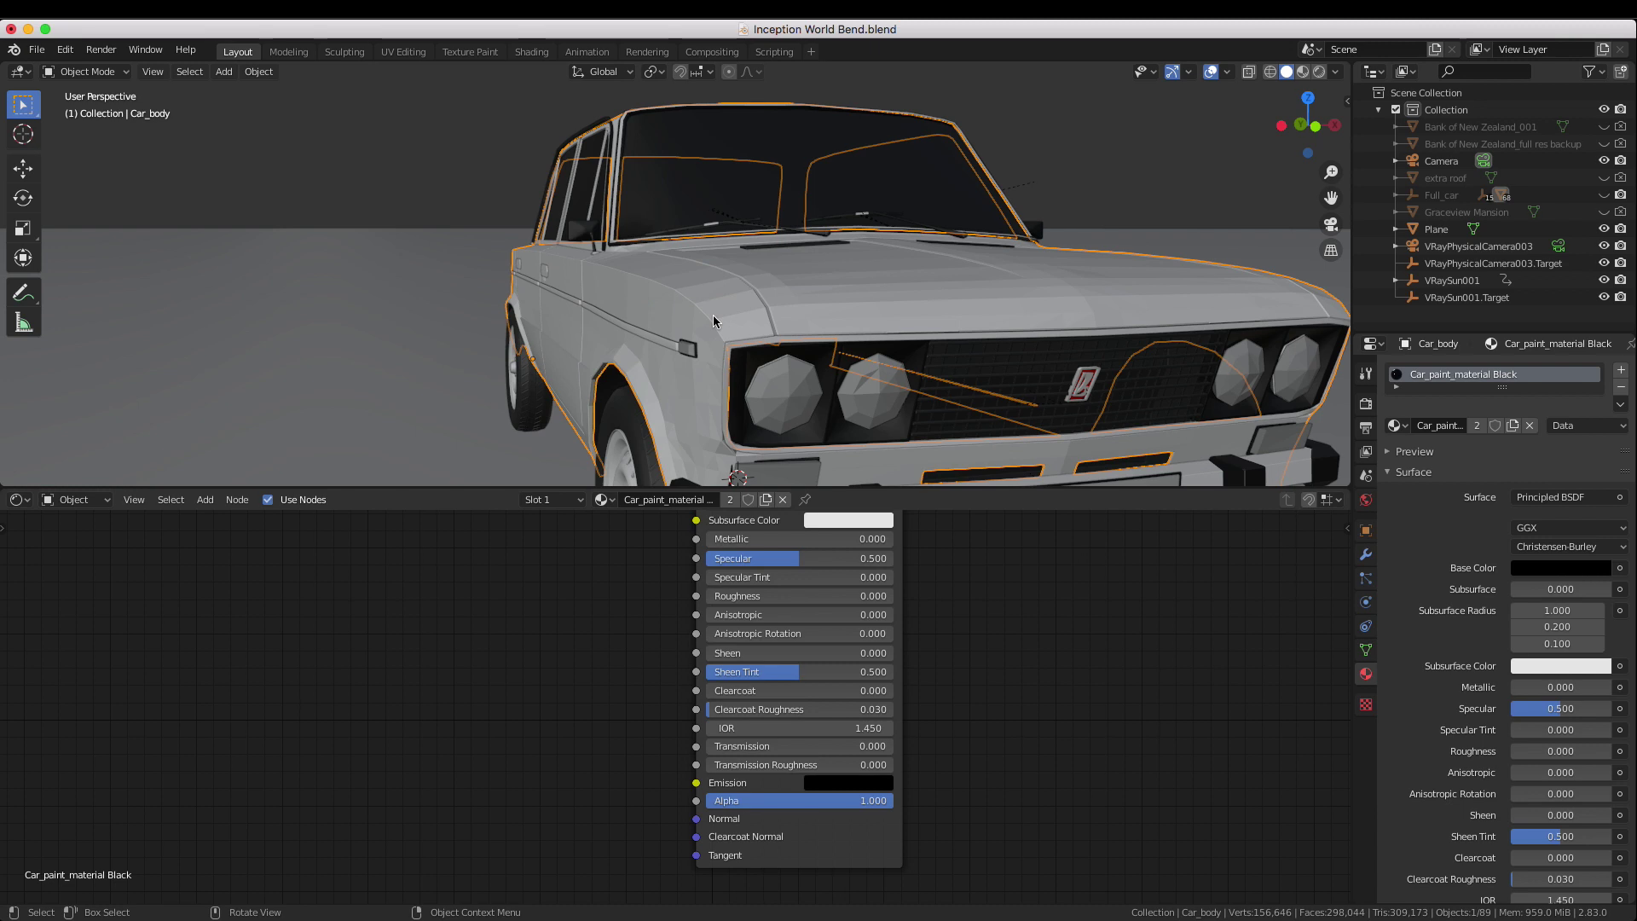
- Apply Clear Sharp to the car body's edges in edge select mode and check the shading from several angles
key("Tab")
middle_click_drag(715, 320, 690, 295)
left_click(663, 263)
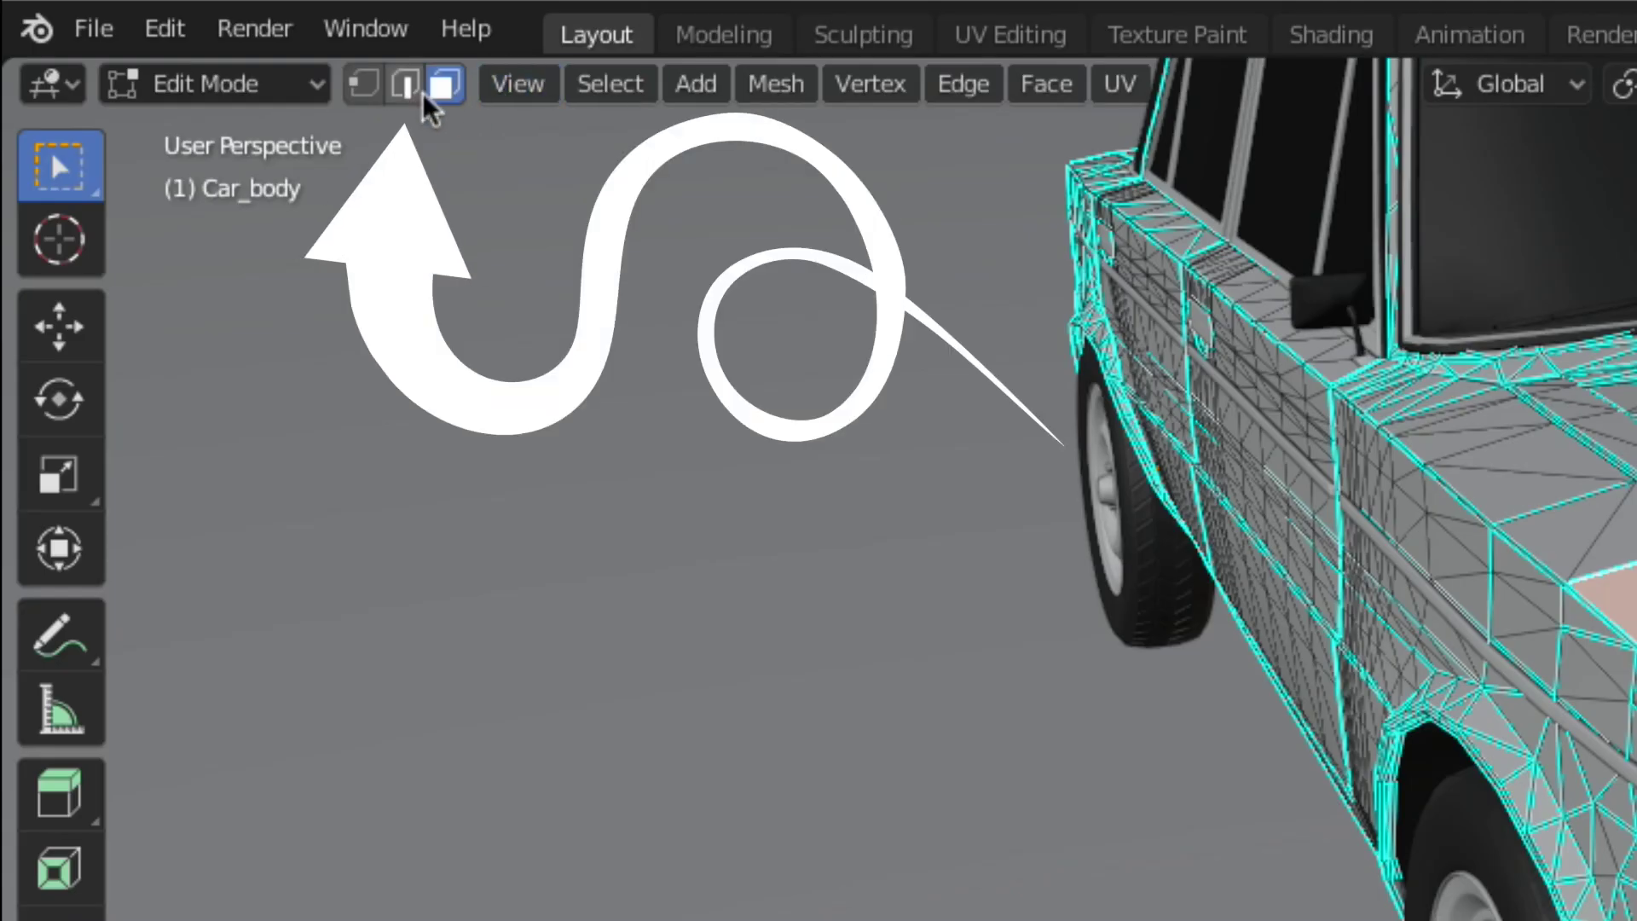
left_click(161, 72)
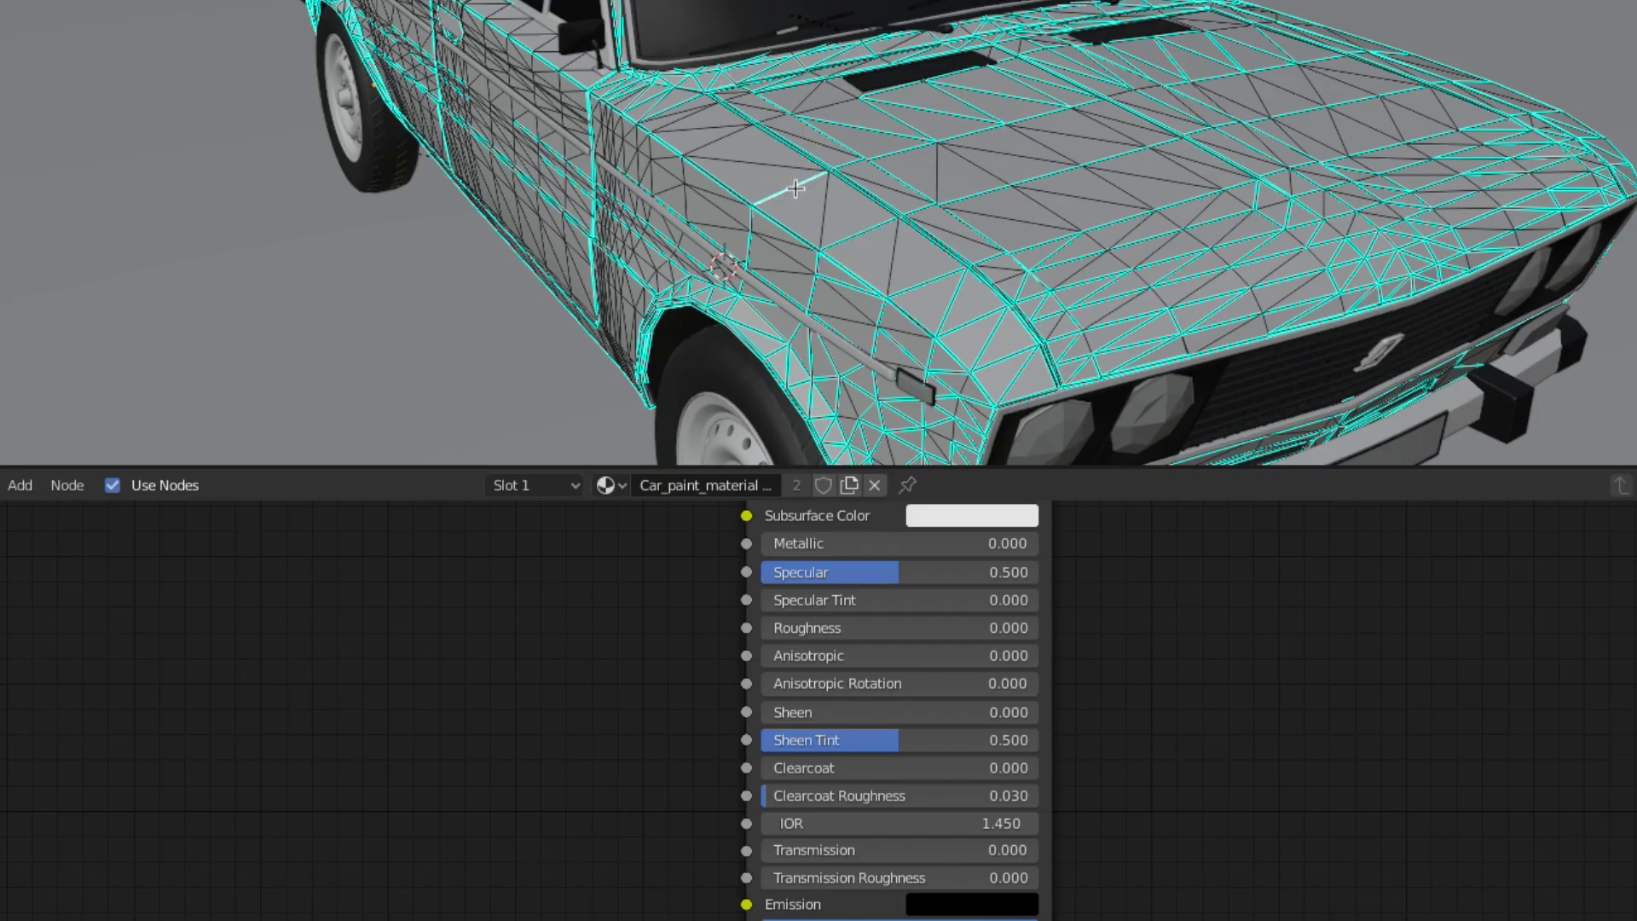
right_click(796, 188)
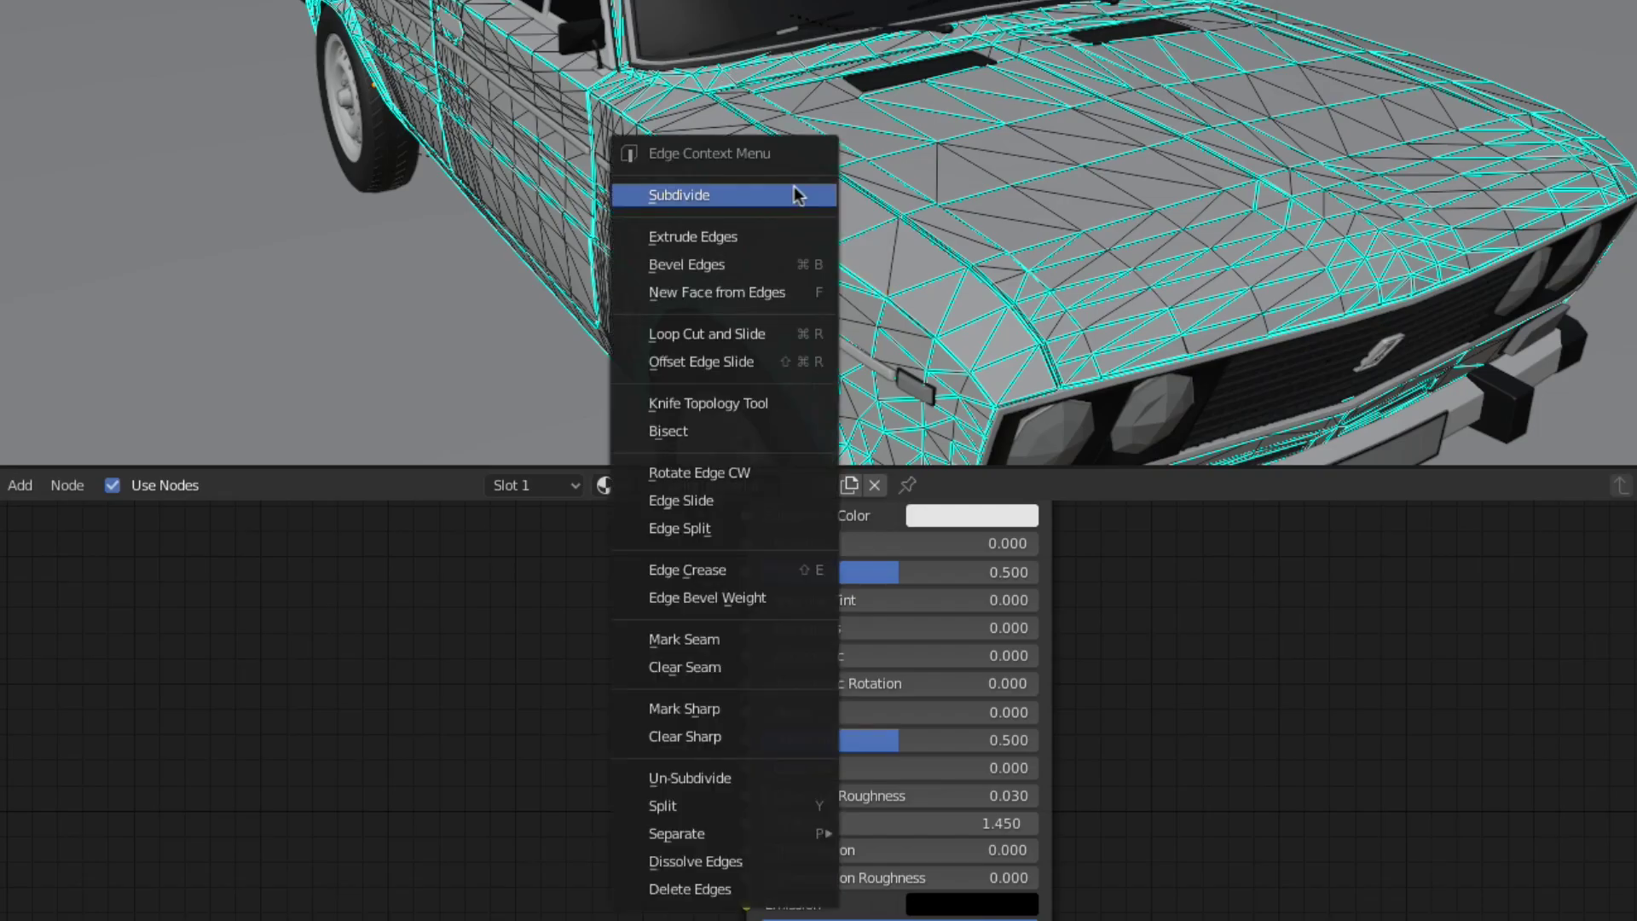
left_click(724, 735)
key("Tab")
mouse_move(927, 243)
middle_mouse_down()
mouse_move(911, 216)
mouse_move(921, 232)
middle_mouse_up()
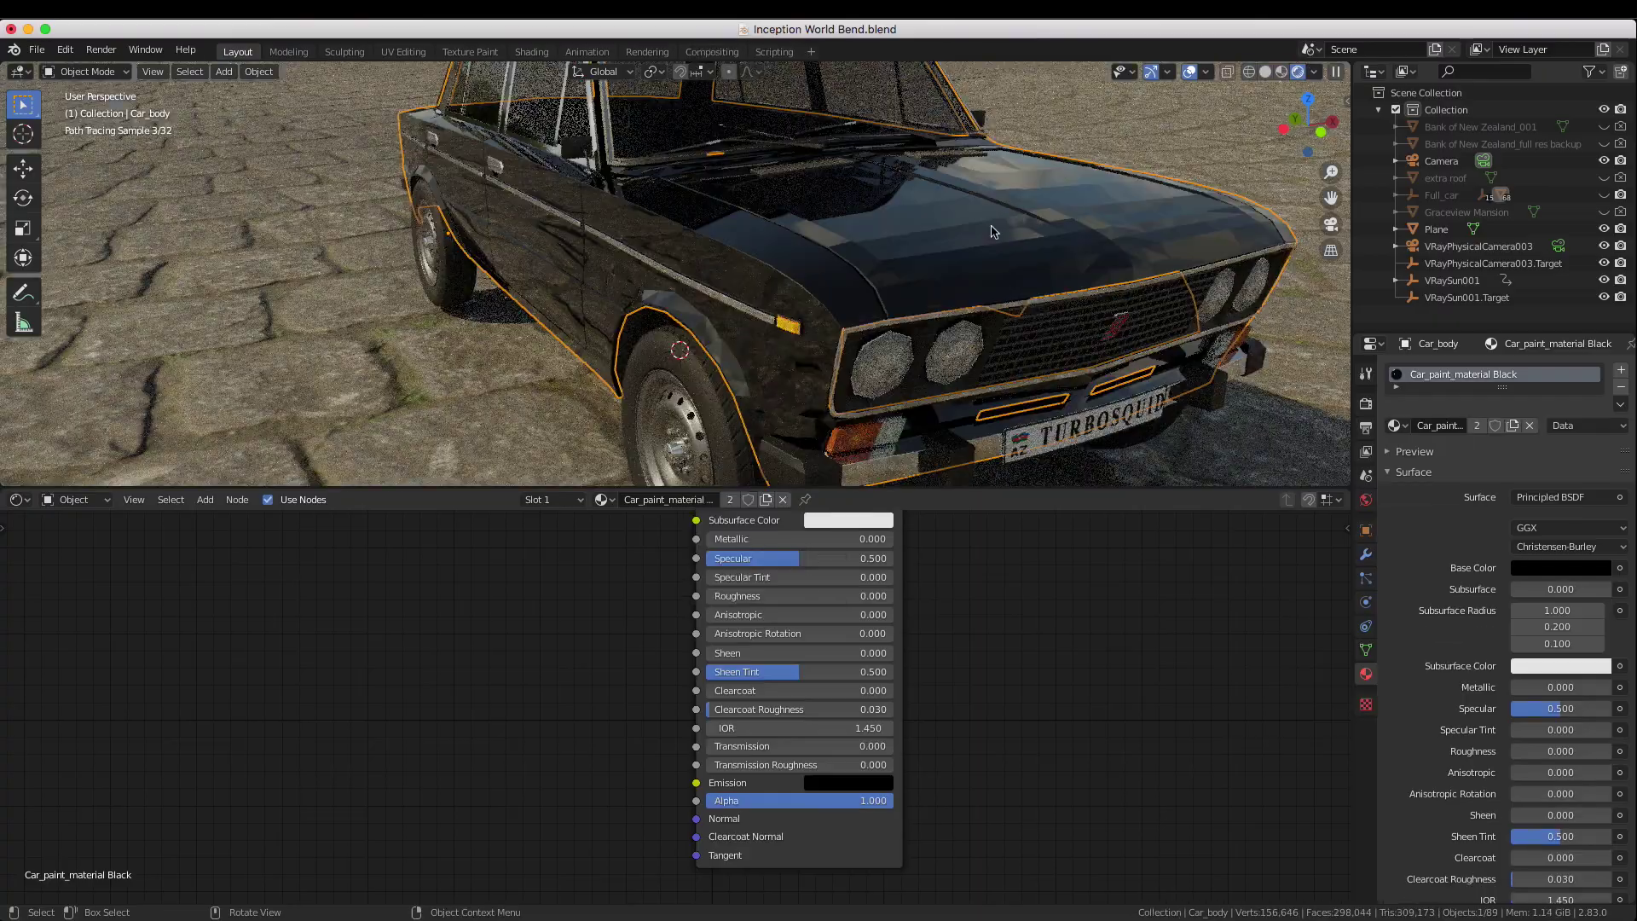
key("Tab")
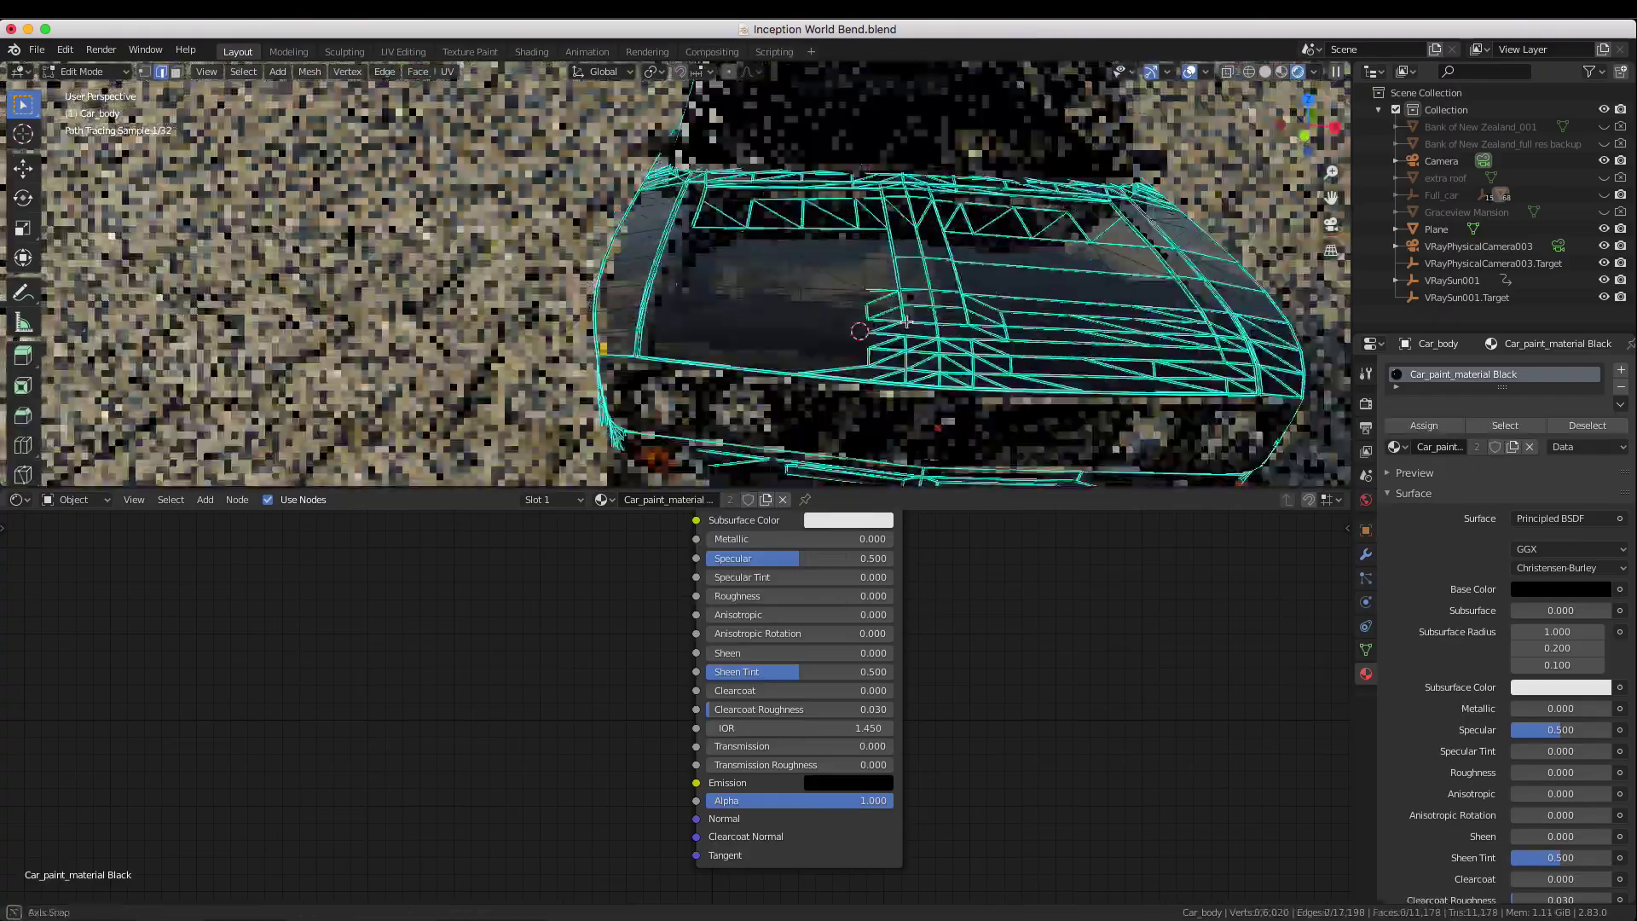
middle_click_drag(634, 348, 439, 206)
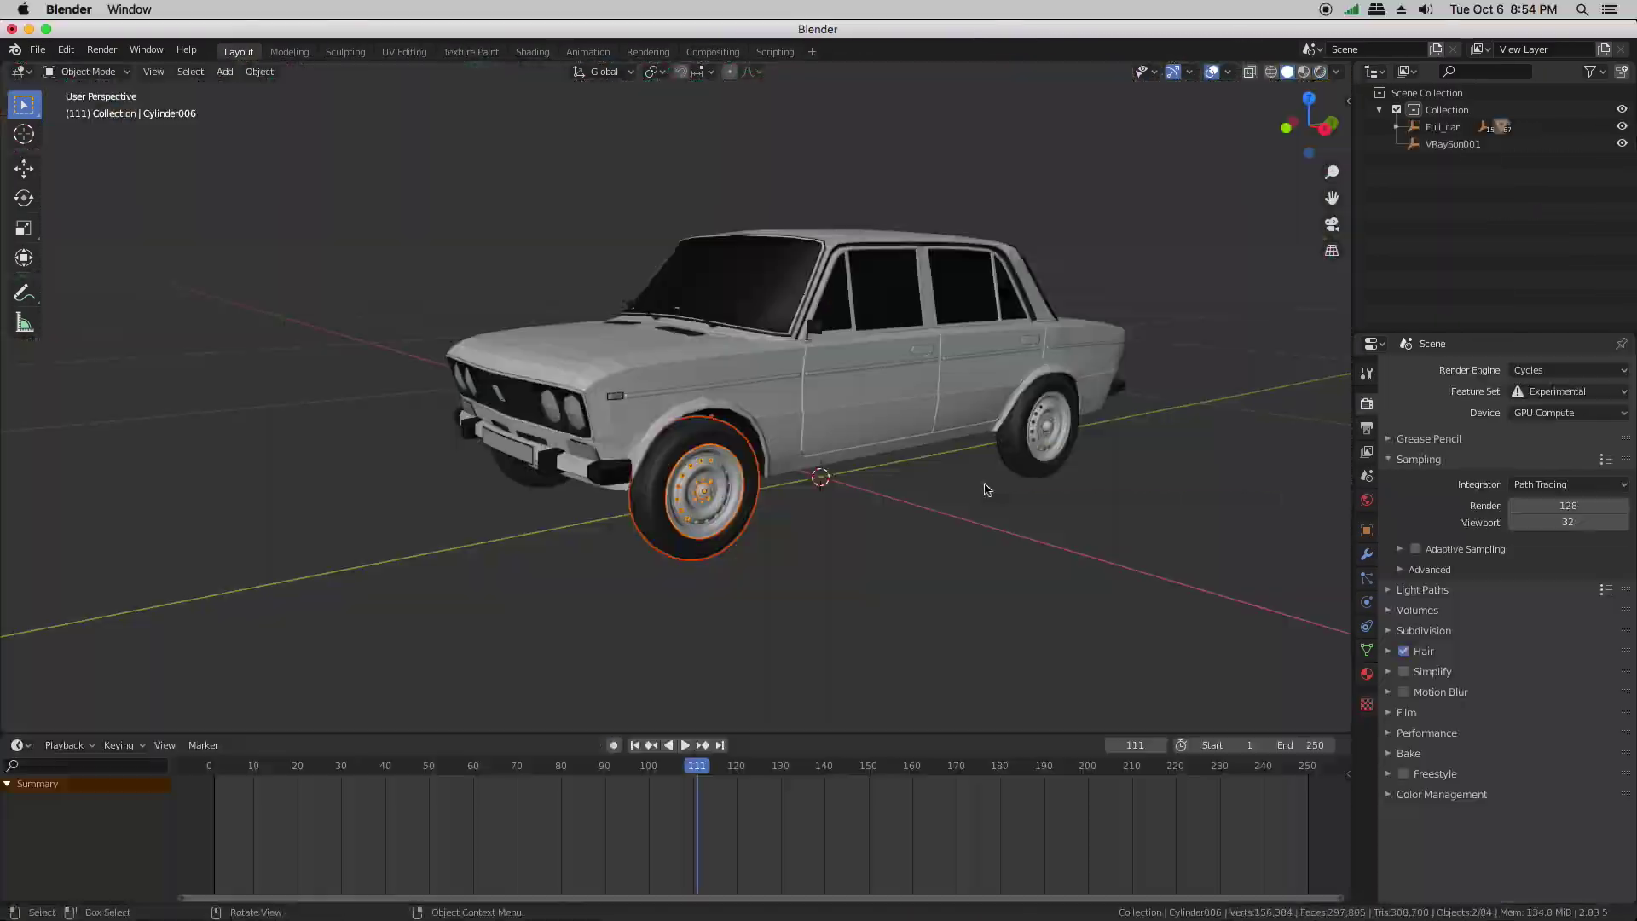
- Try rotating the car's front wheel about the Z axis and moving it along Z
key("r")
key("z")
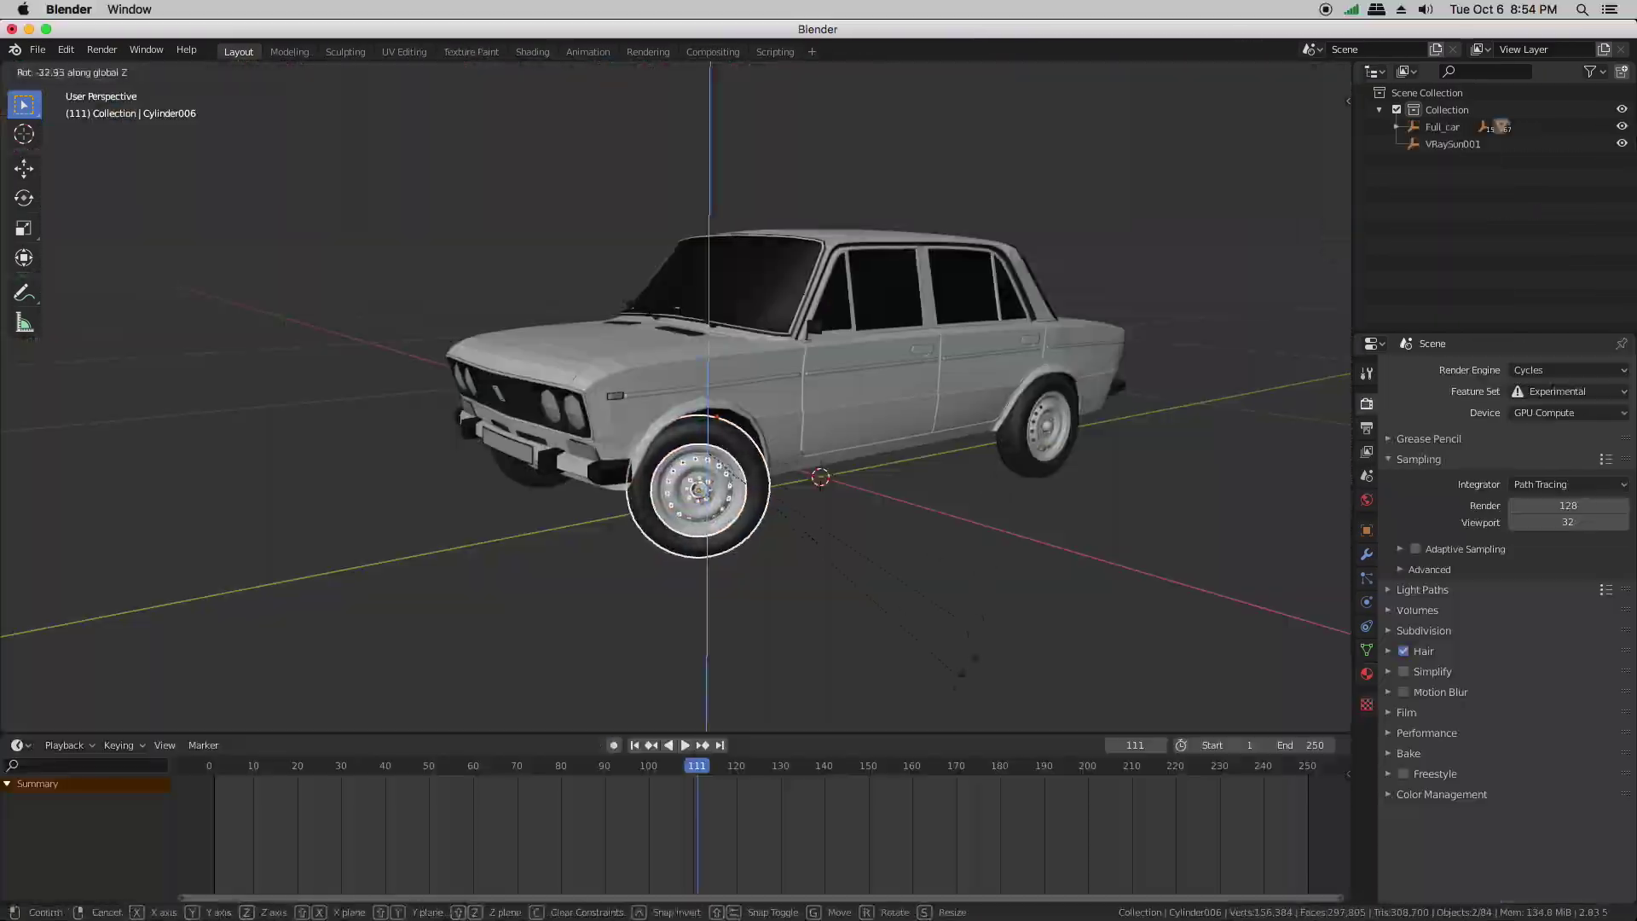
key("Escape")
key("g")
key("z")
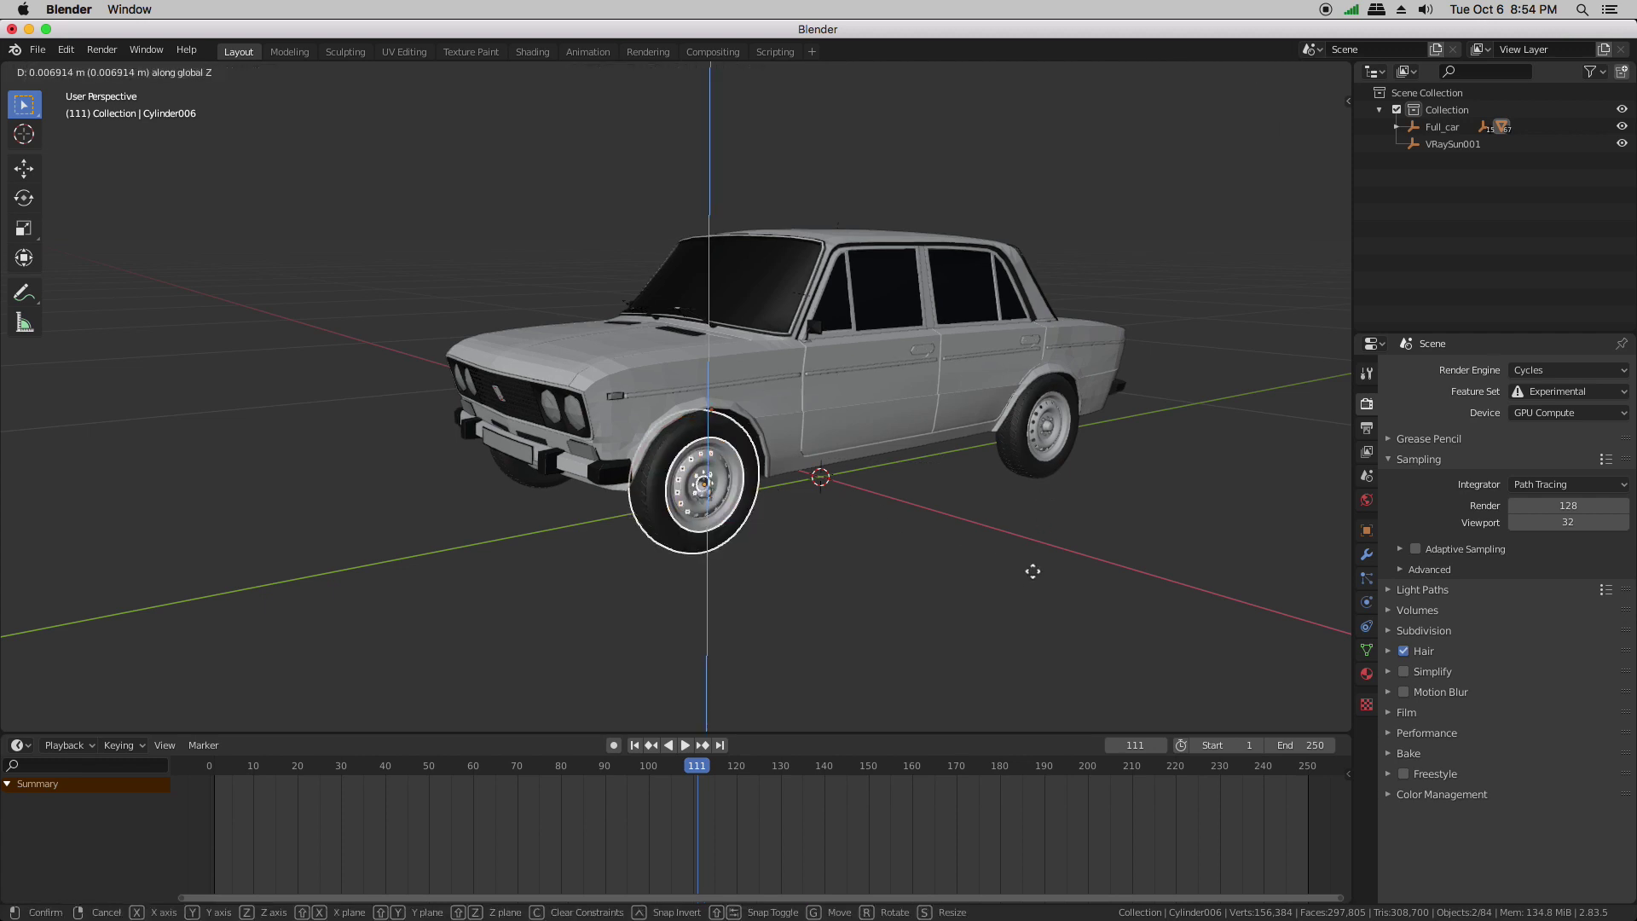
right_click(1034, 612)
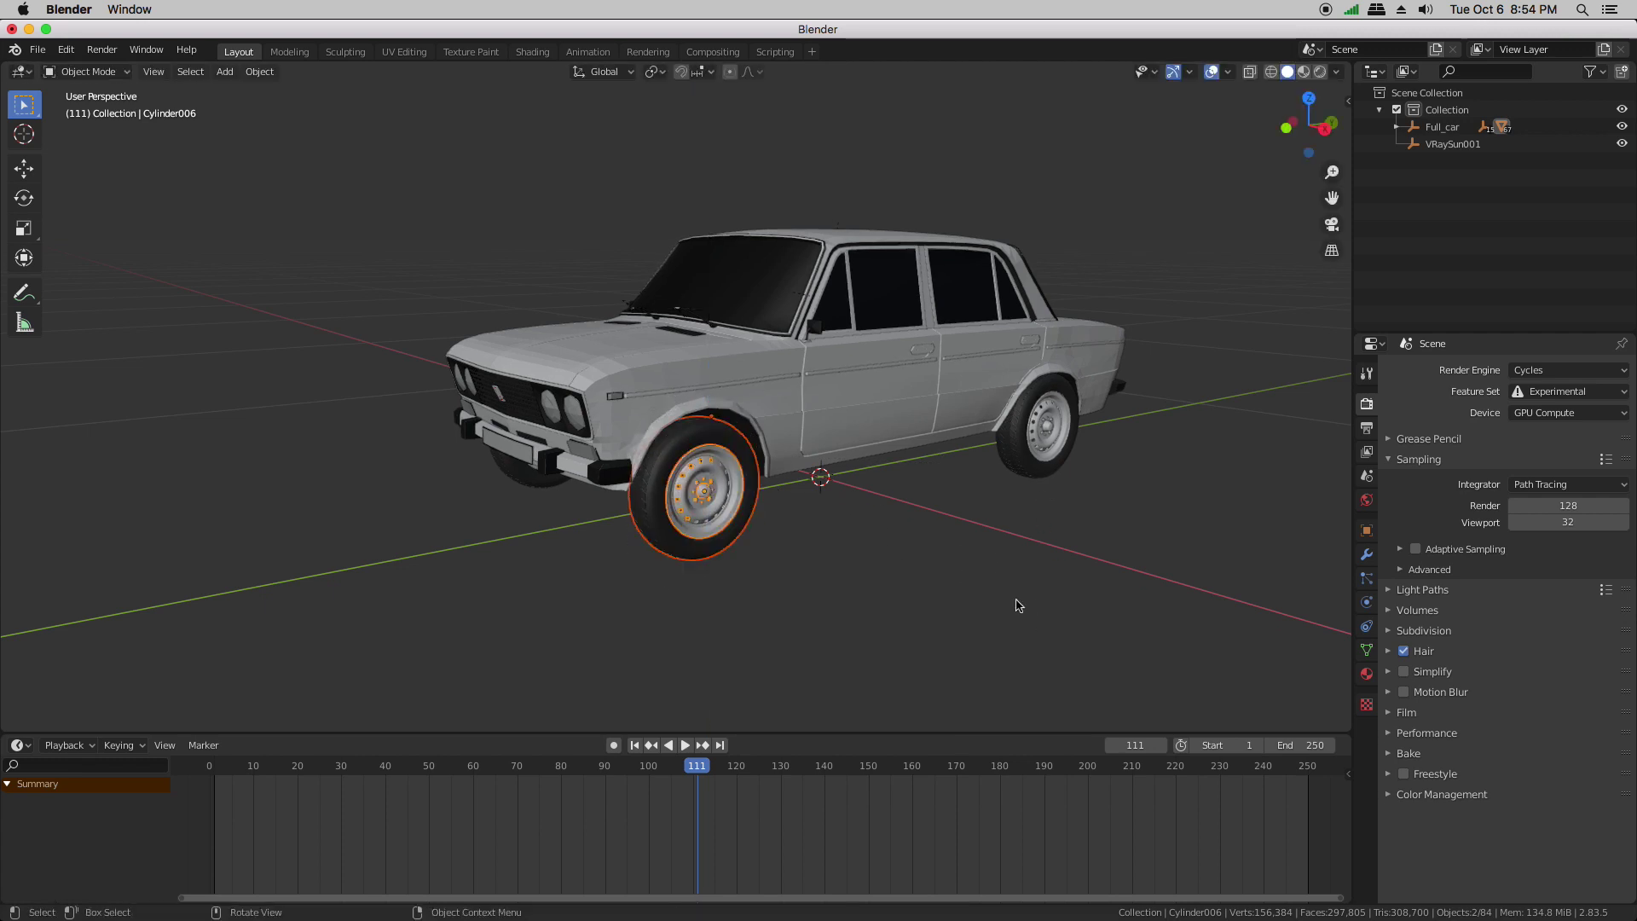
- Add the car's body, rear wheel and bumper parts to the selection and try moving them along the Y axis
left_click(789, 422, "shift")
left_click(563, 409, "shift")
left_click(962, 326, "shift")
left_click(1042, 400, "shift")
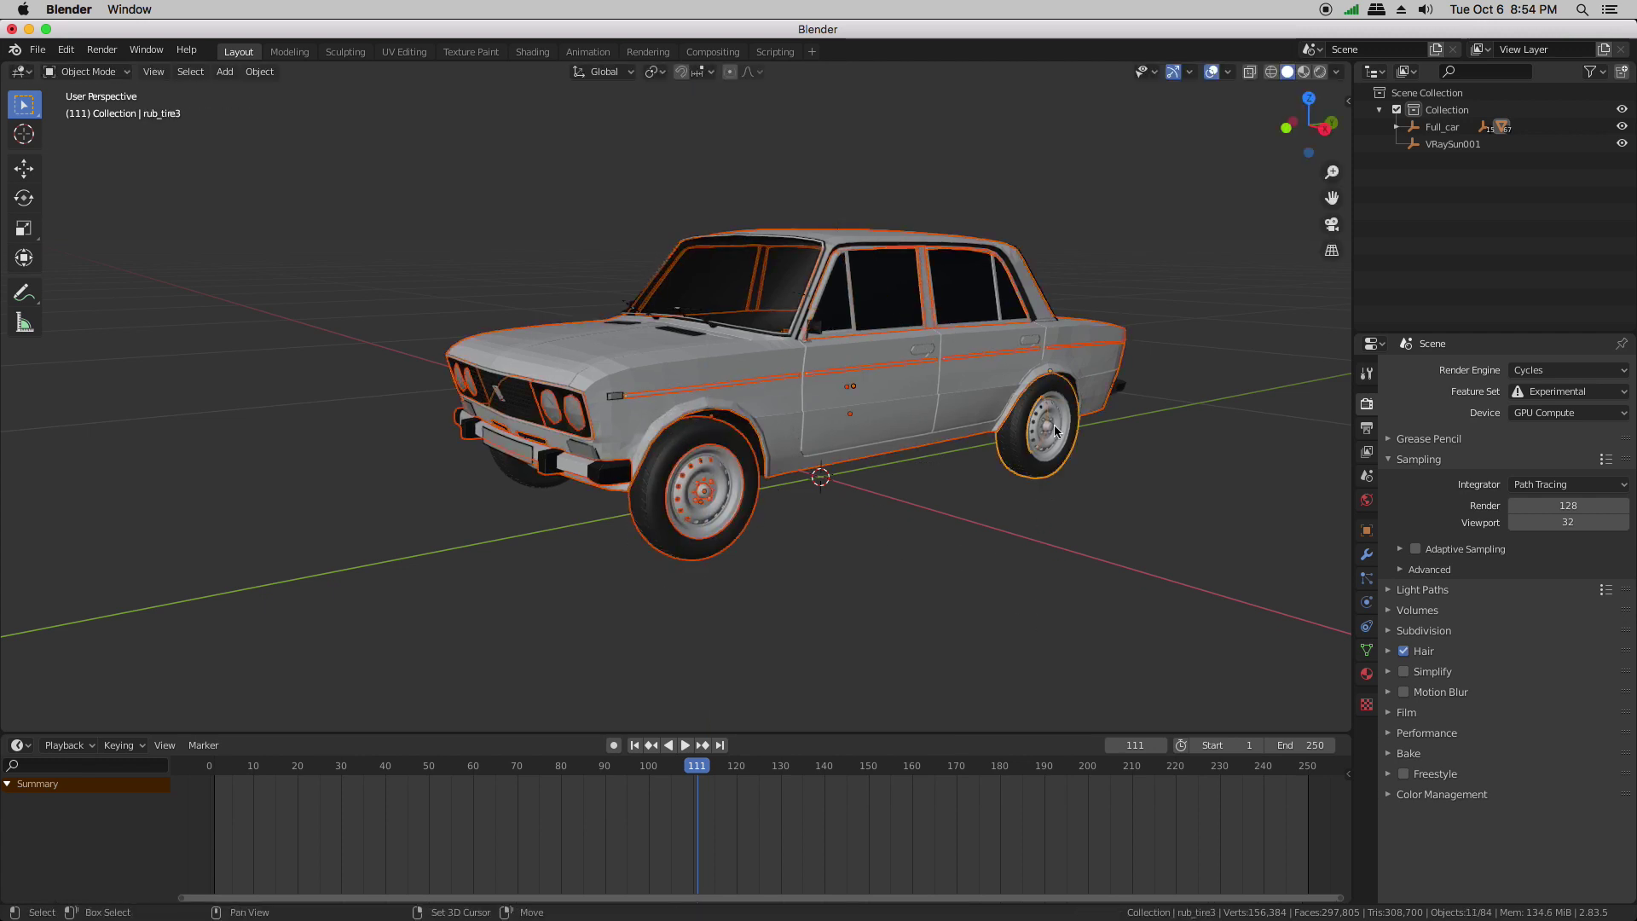
left_click(1030, 450, "shift")
left_click(1122, 389, "shift")
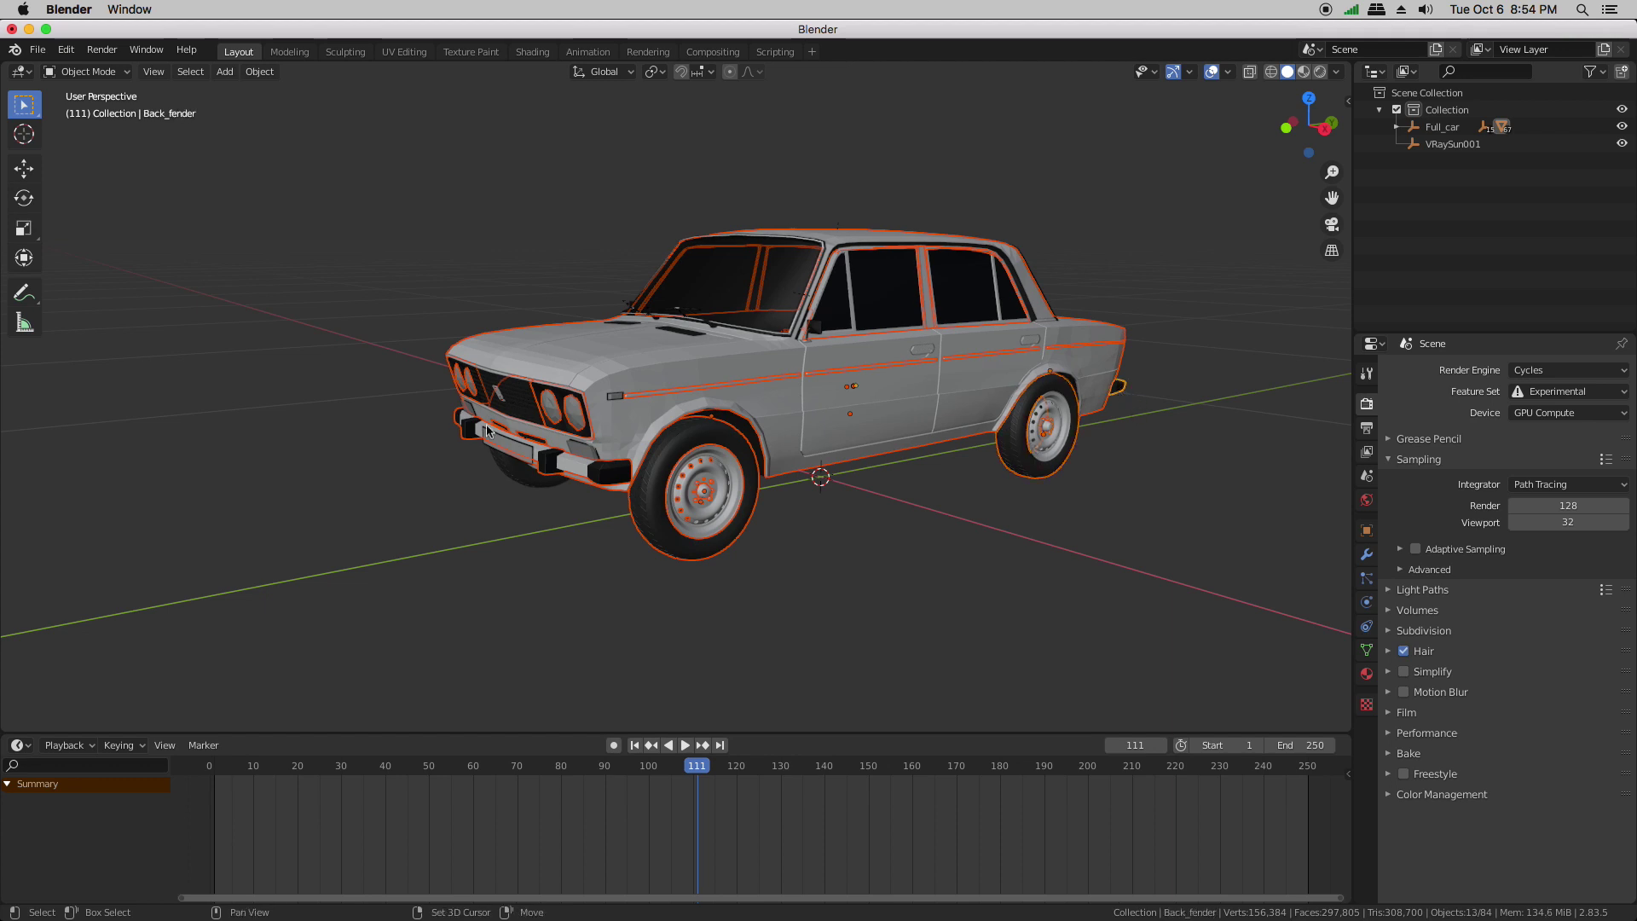
key("g")
key("y")
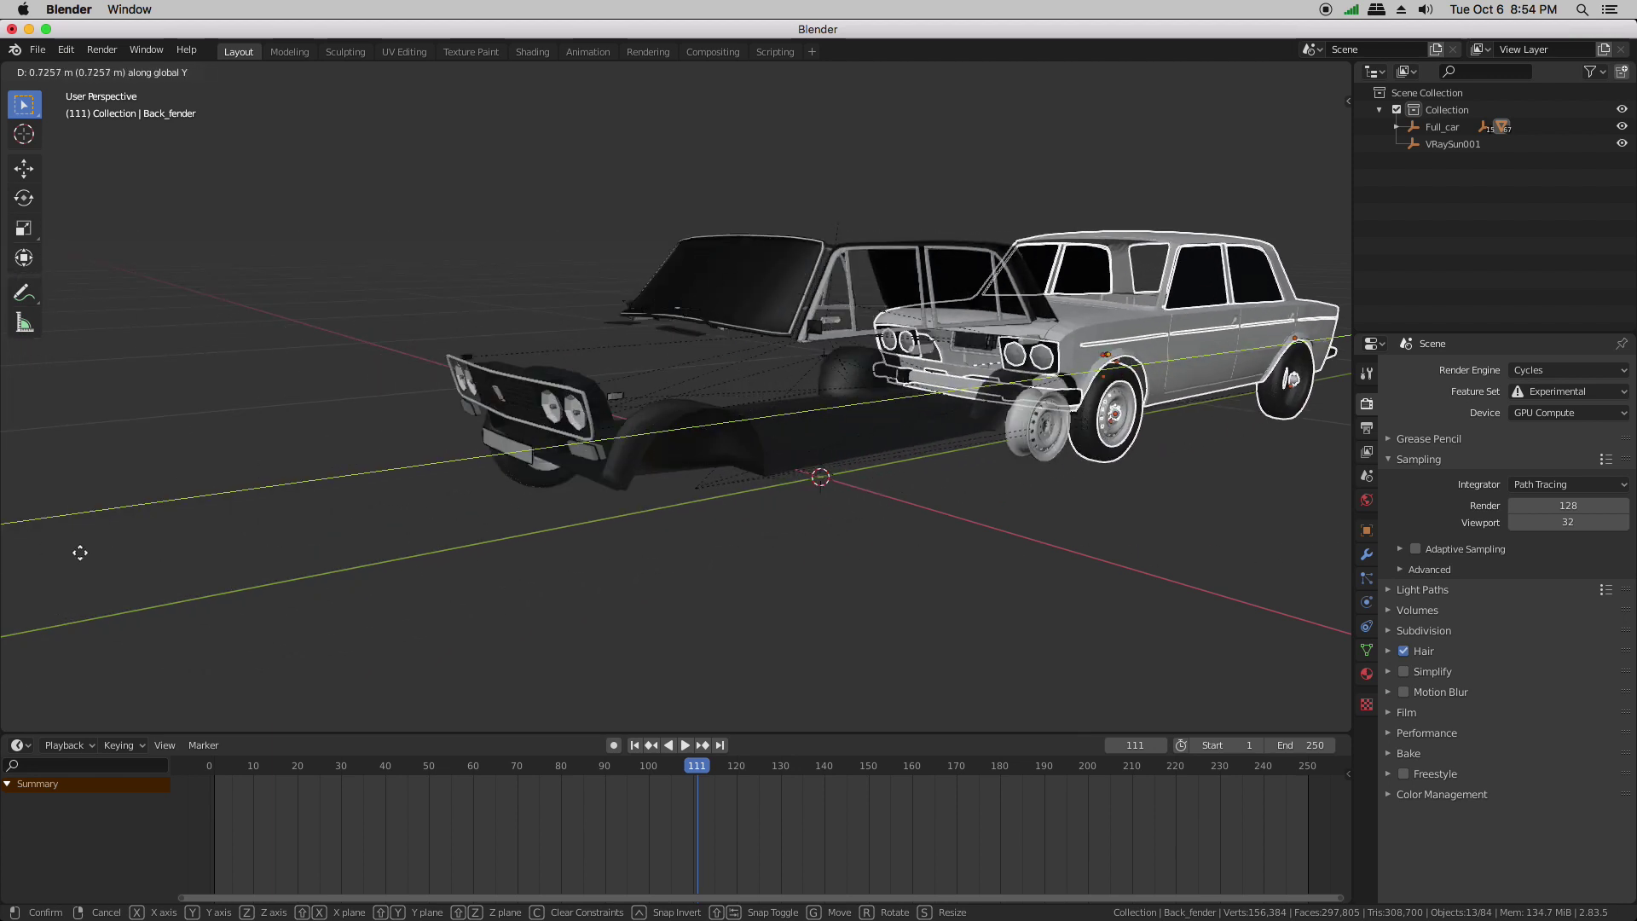
right_click(85, 557)
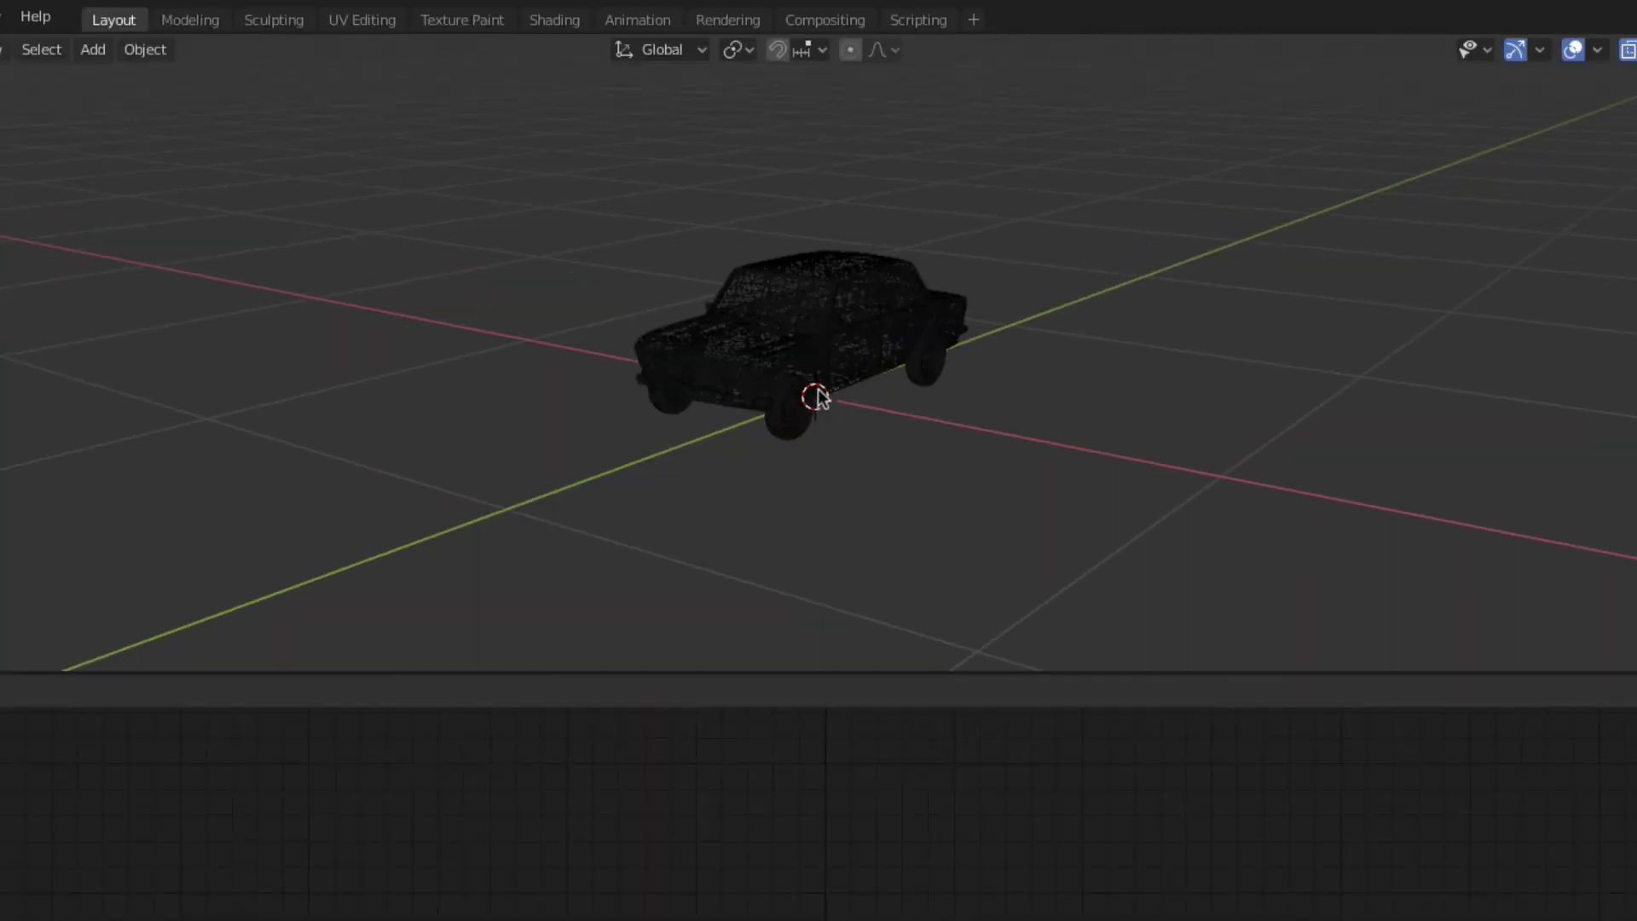
- Box-select all parts of the car in wireframe view
key("b")
left_click_drag(906, 147, 552, 370)
scroll(583, 498, "up", 5)
left_click(636, 332, "shift")
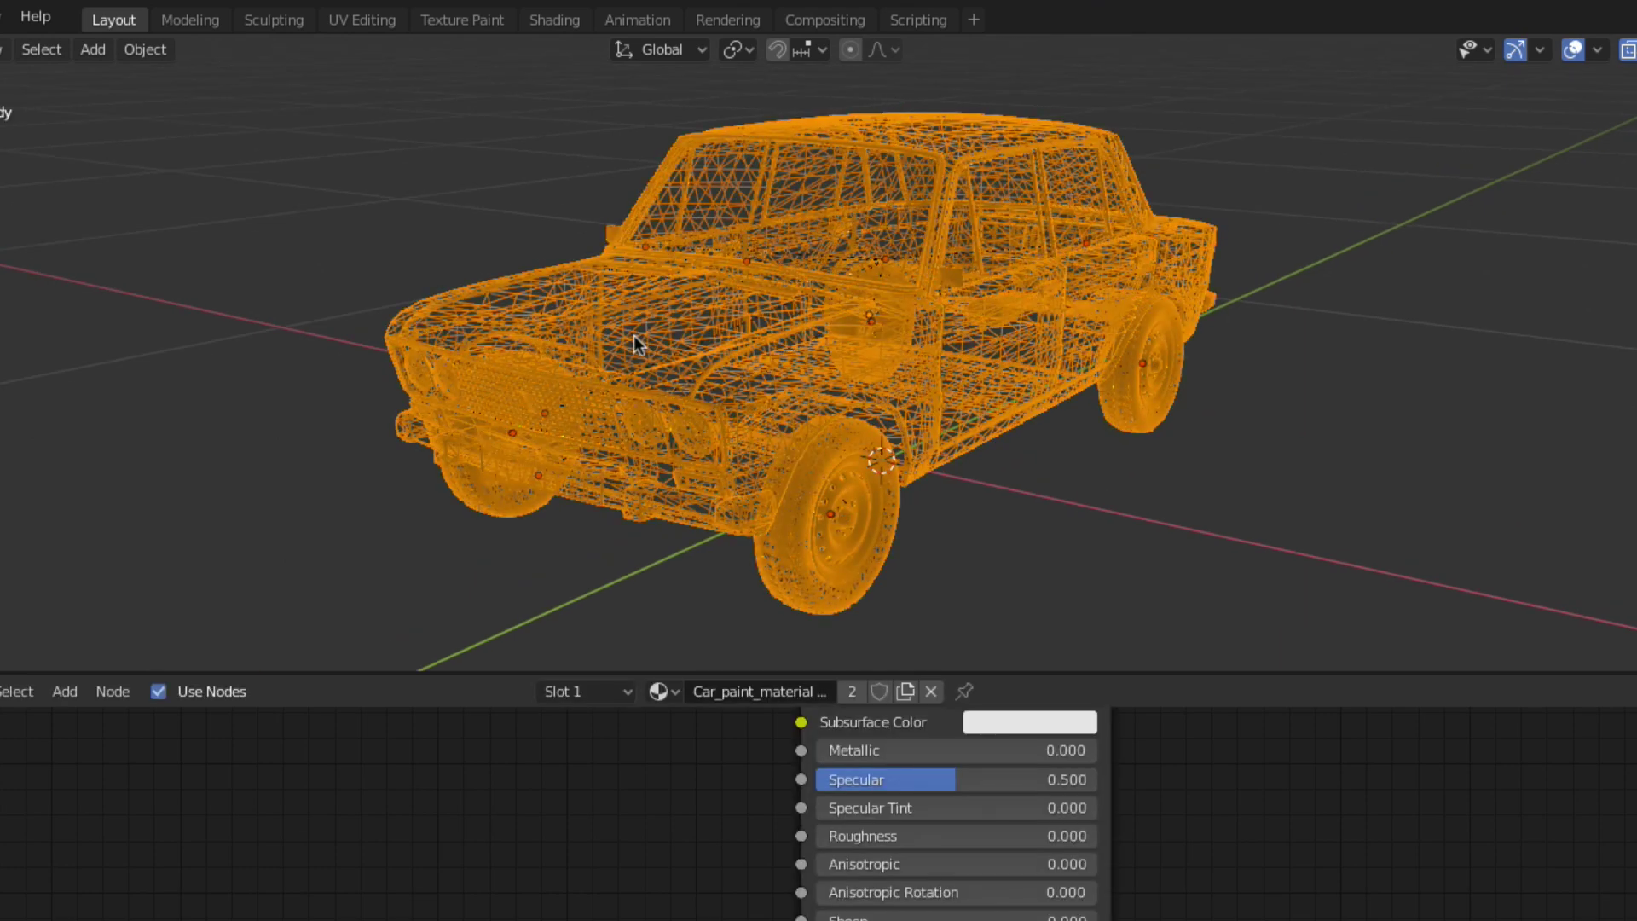
scroll(635, 339, "down", 3)
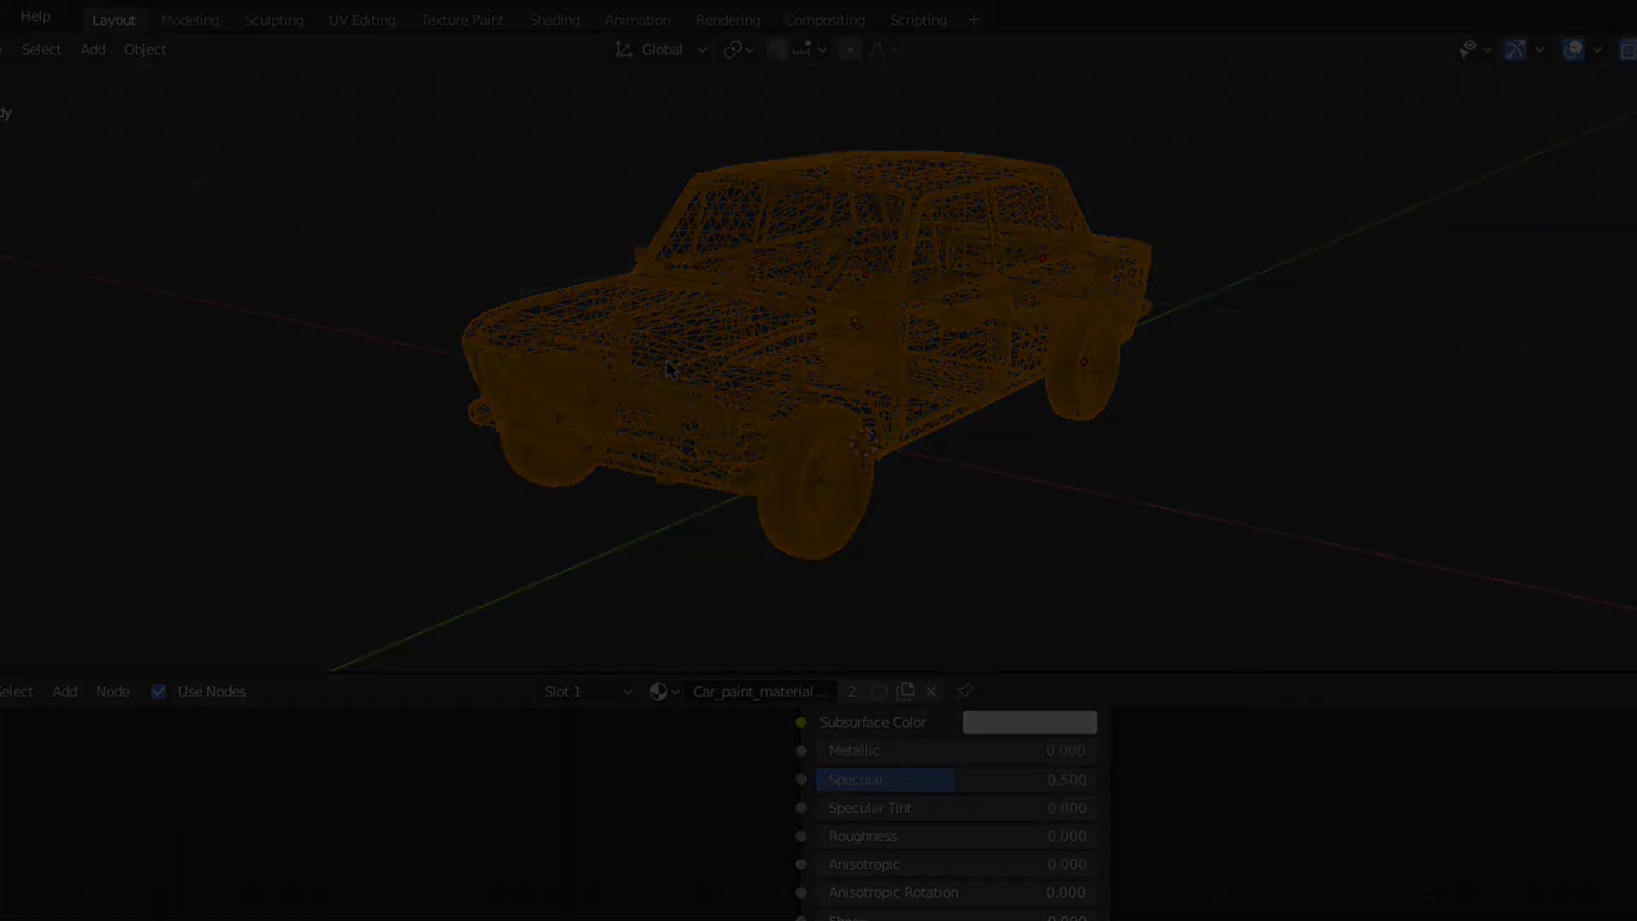